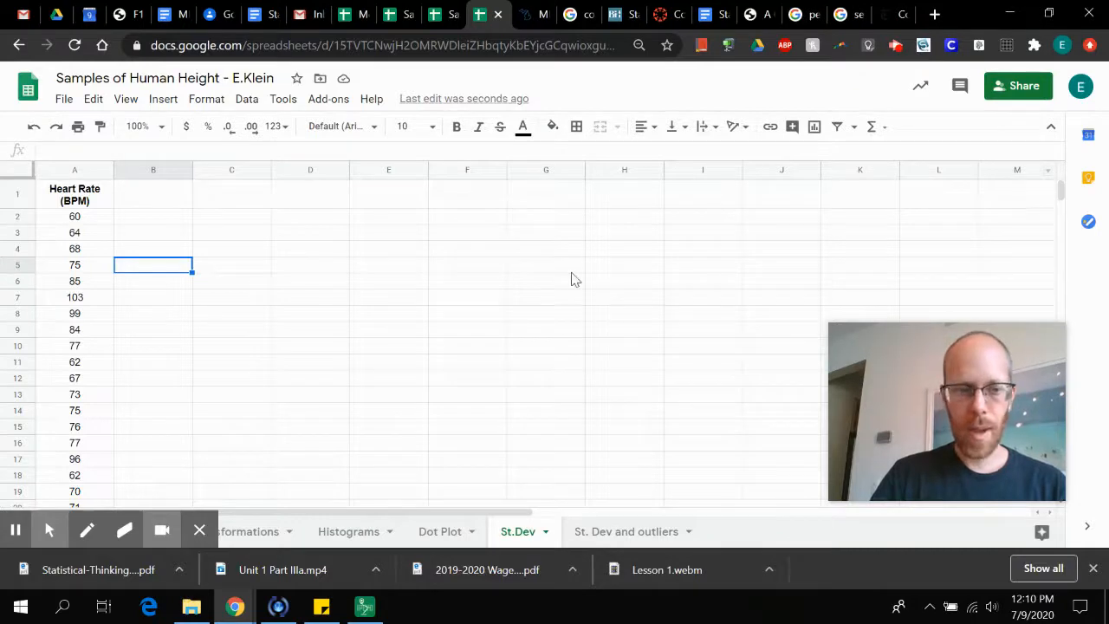
Insert a histogram of the Heart Rate (BPM) column, and delete the chart after viewing it
click(571, 270)
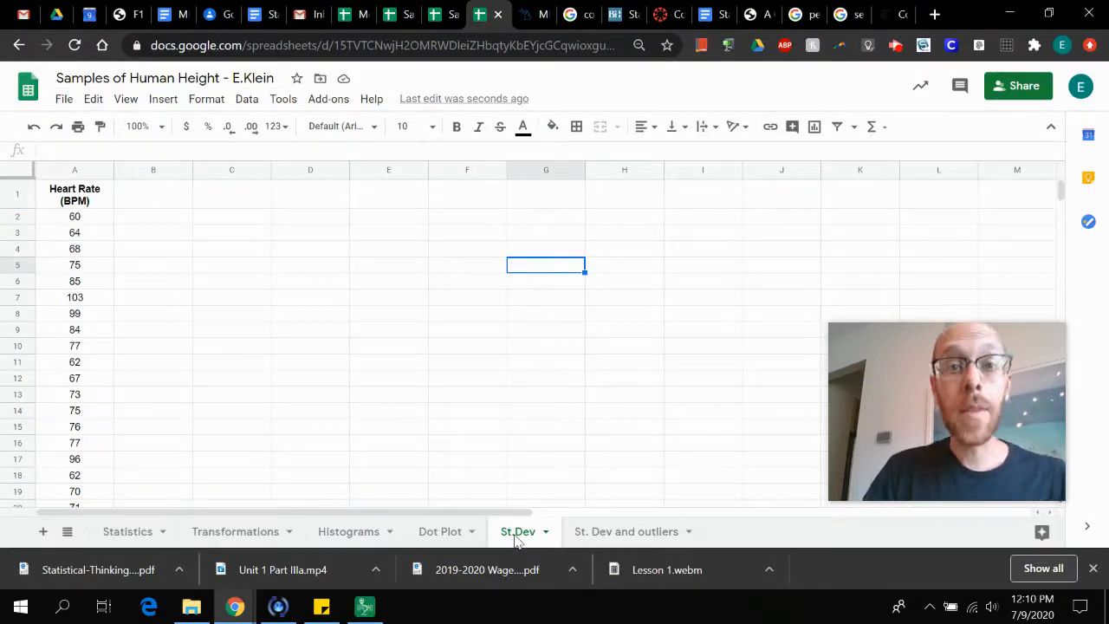
click(81, 168)
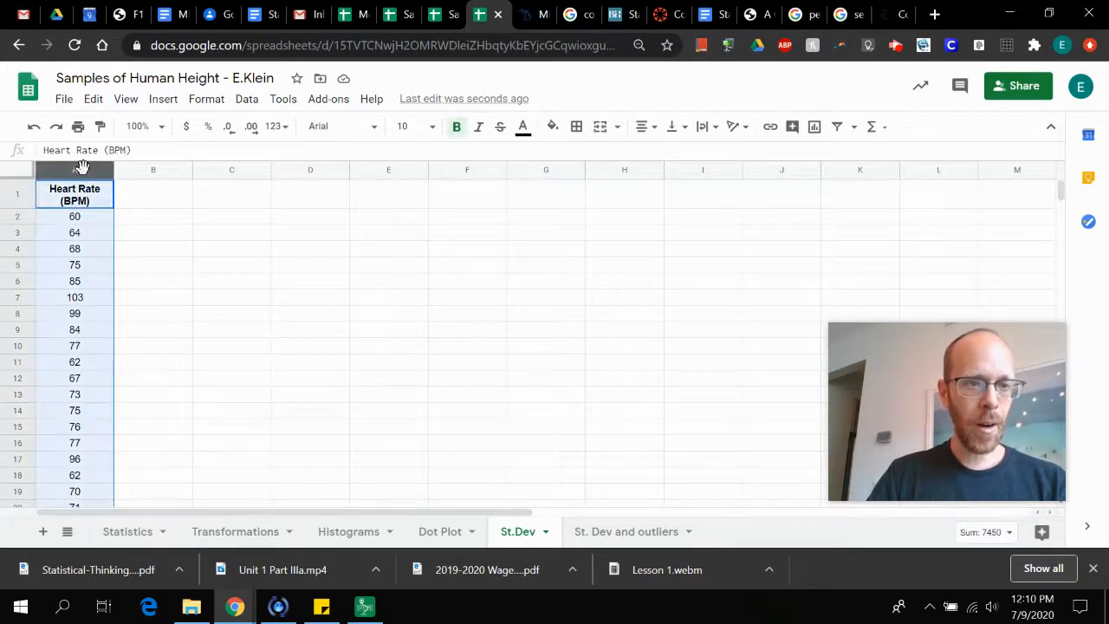
click(816, 130)
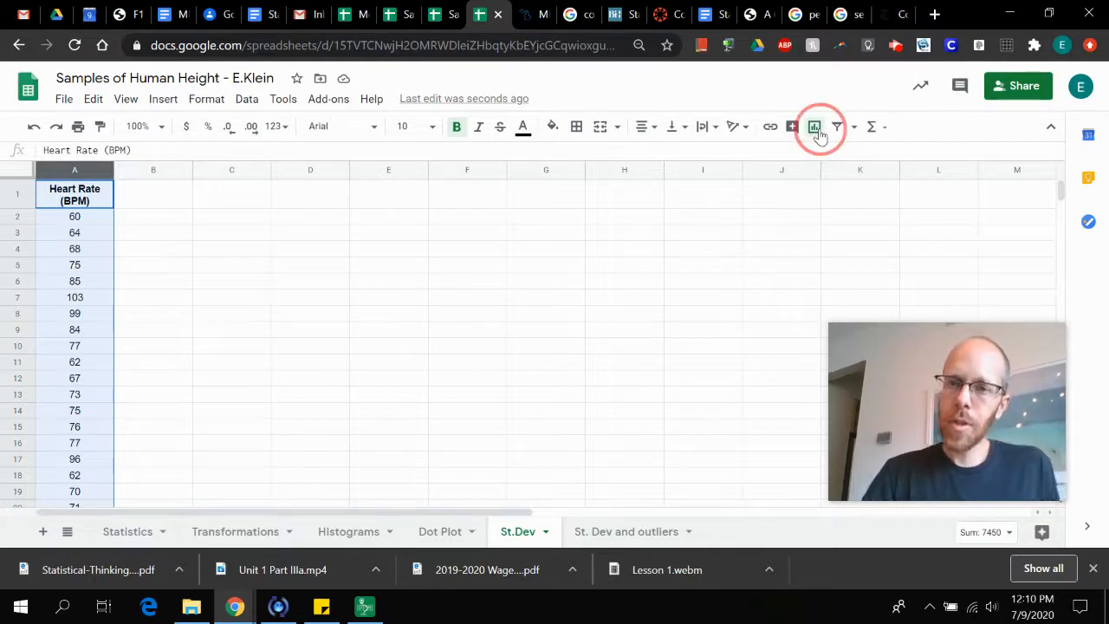
click(815, 130)
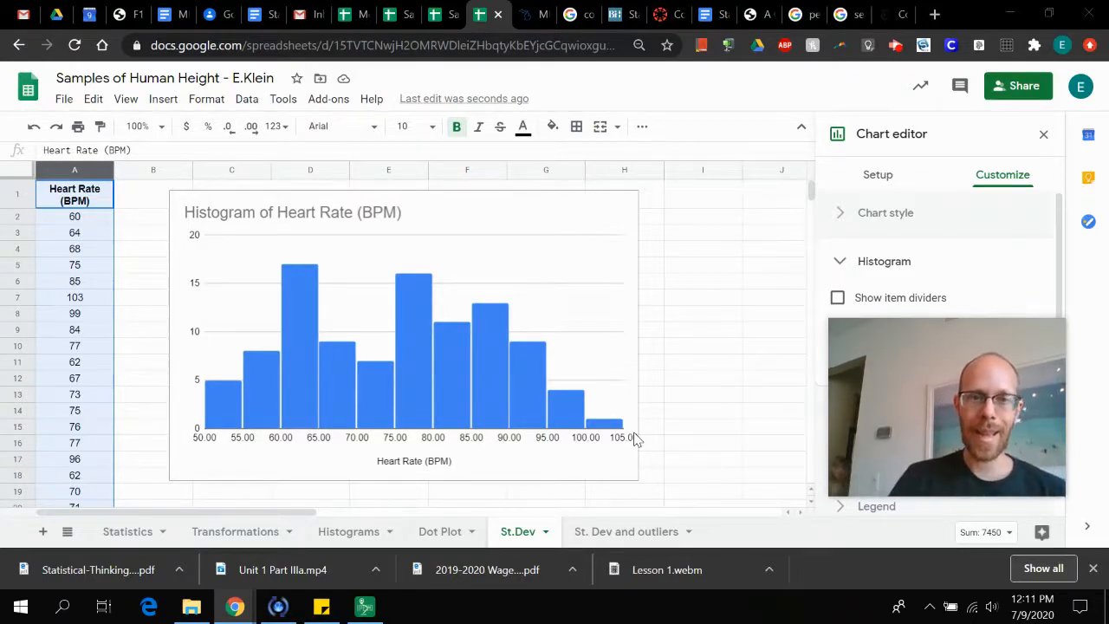
click(494, 210)
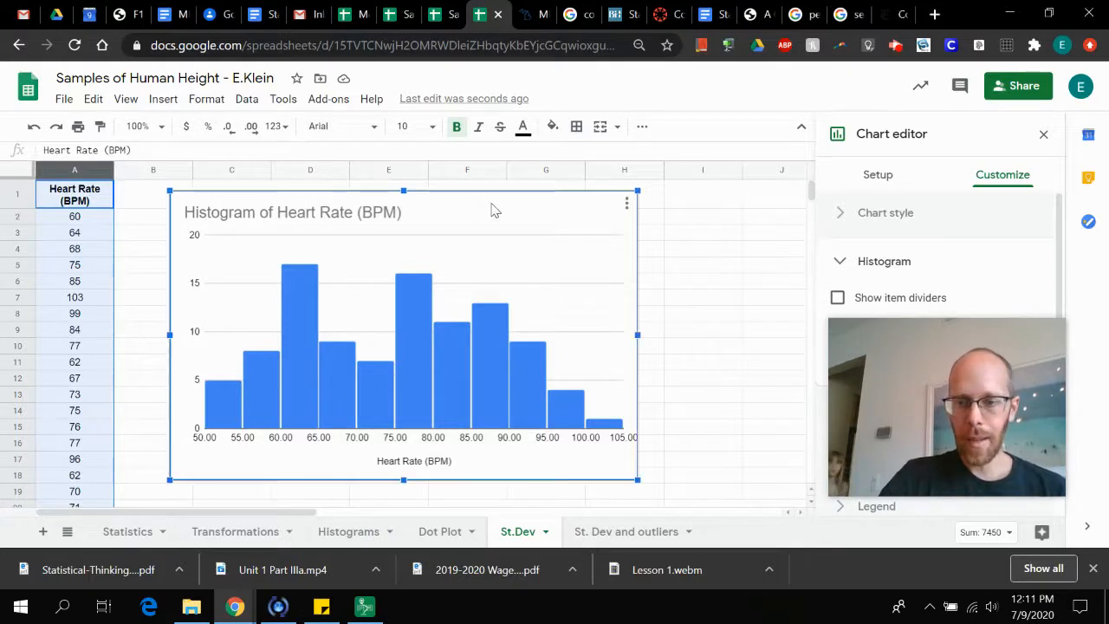
key(Delete)
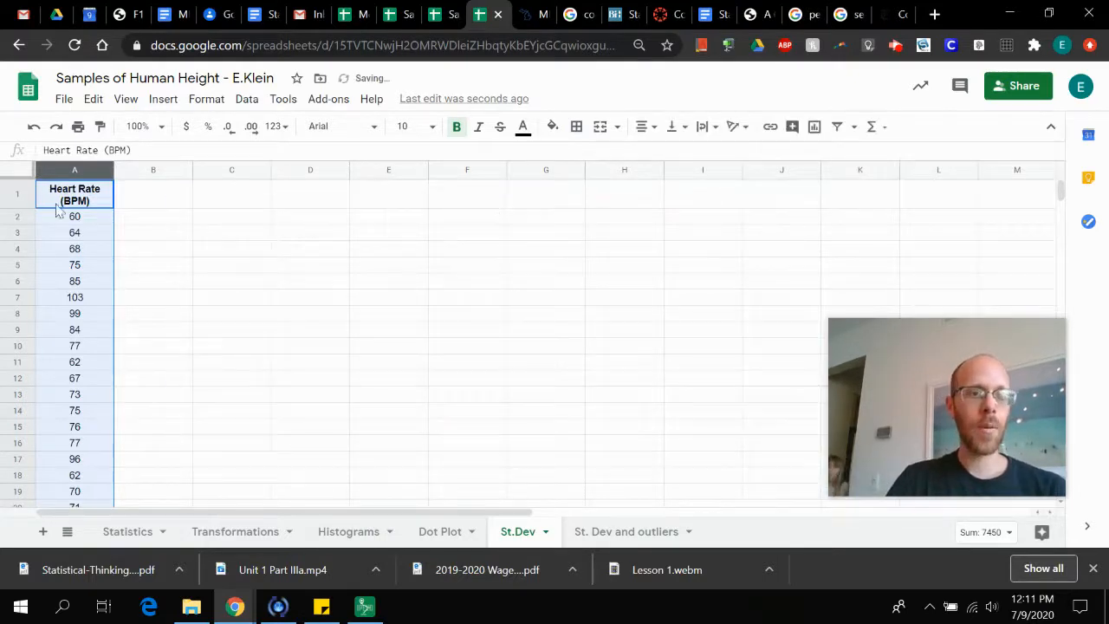
Insert three blank rows above the Heart Rate (BPM) header row
right_click(20, 201)
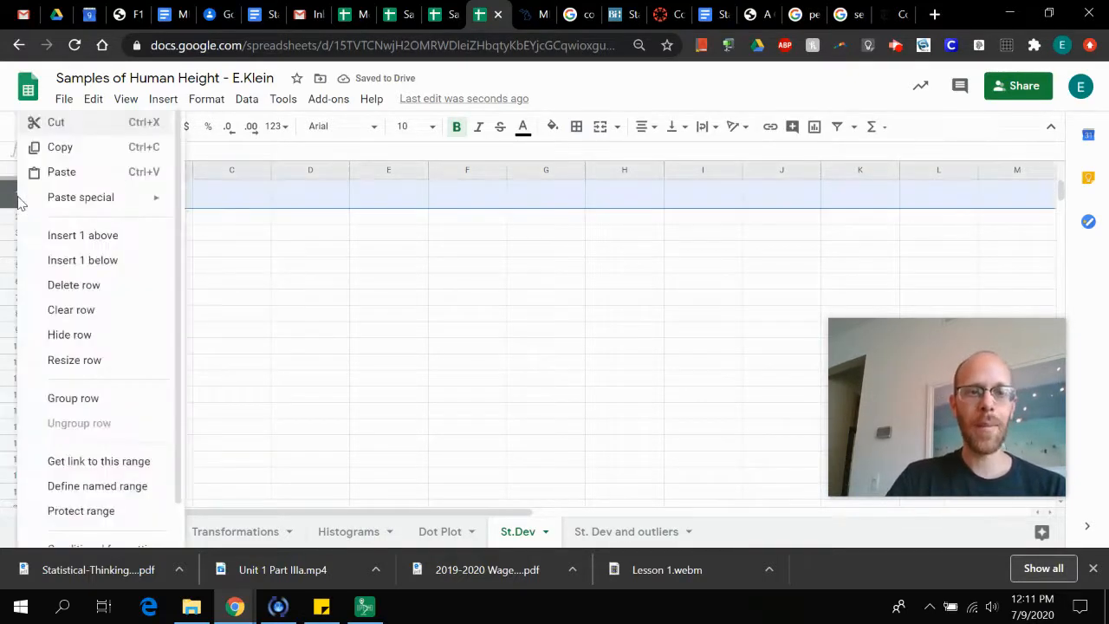
click(69, 238)
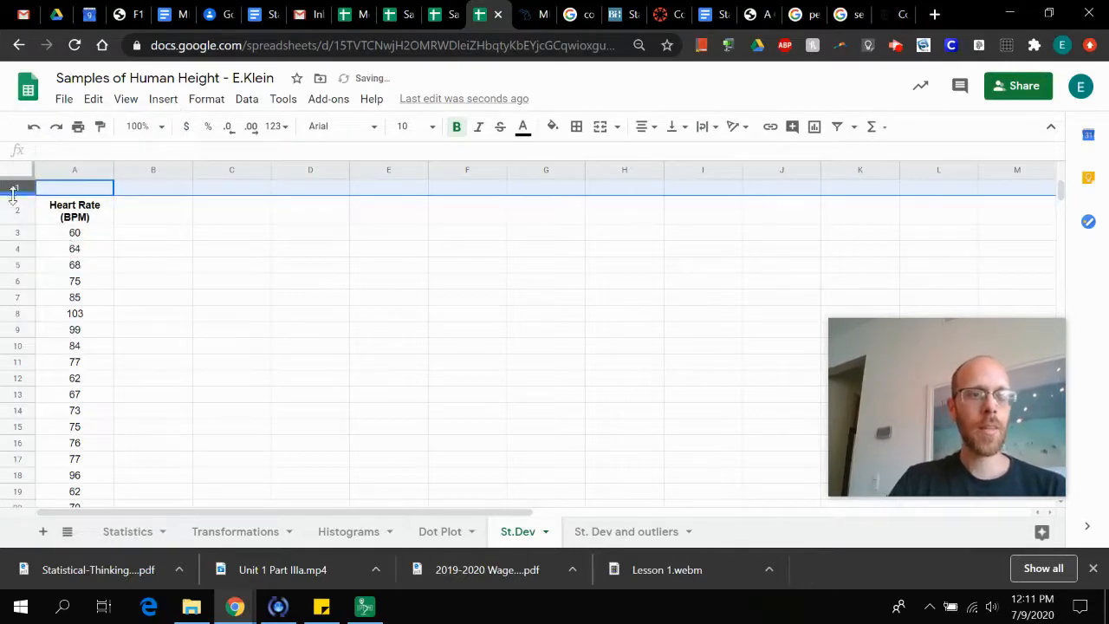
right_click(13, 188)
click(28, 231)
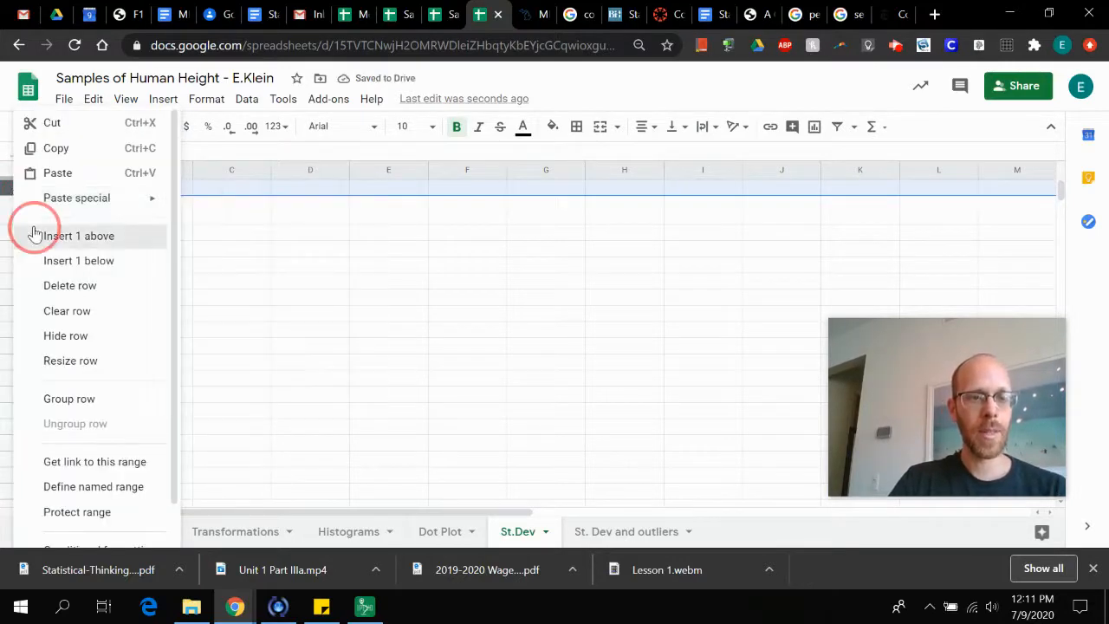
right_click(13, 187)
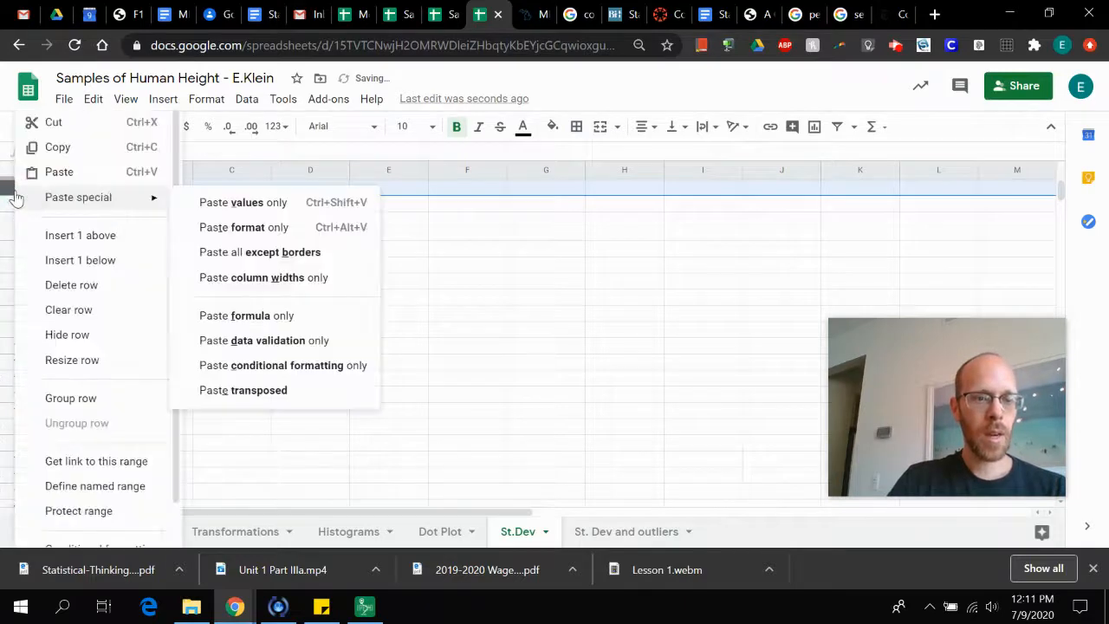
click(39, 236)
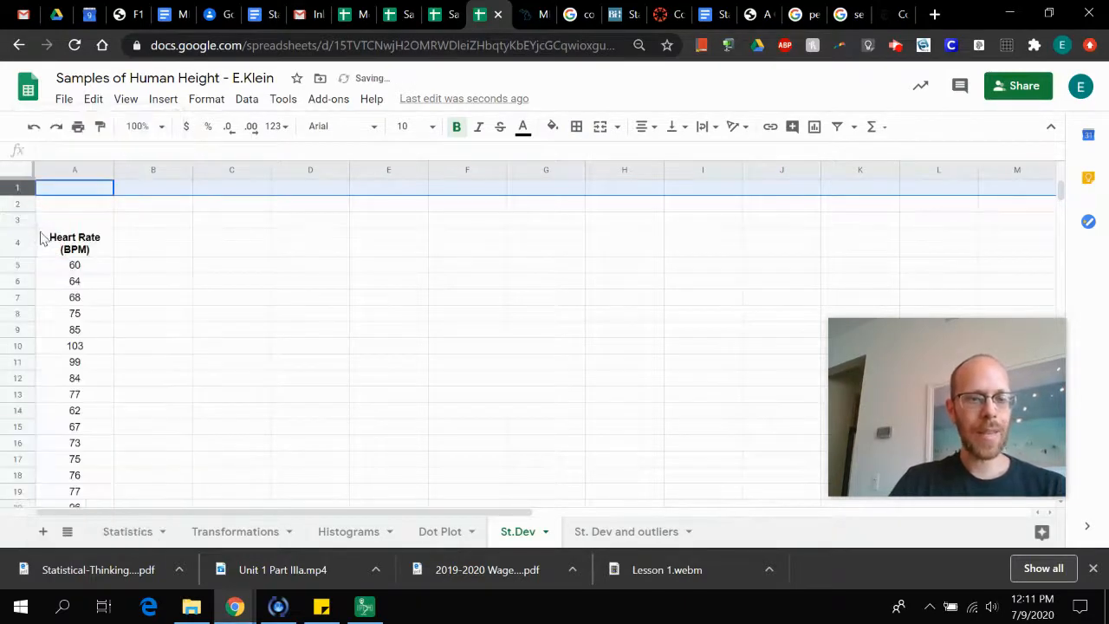
drag(11, 185, 13, 249)
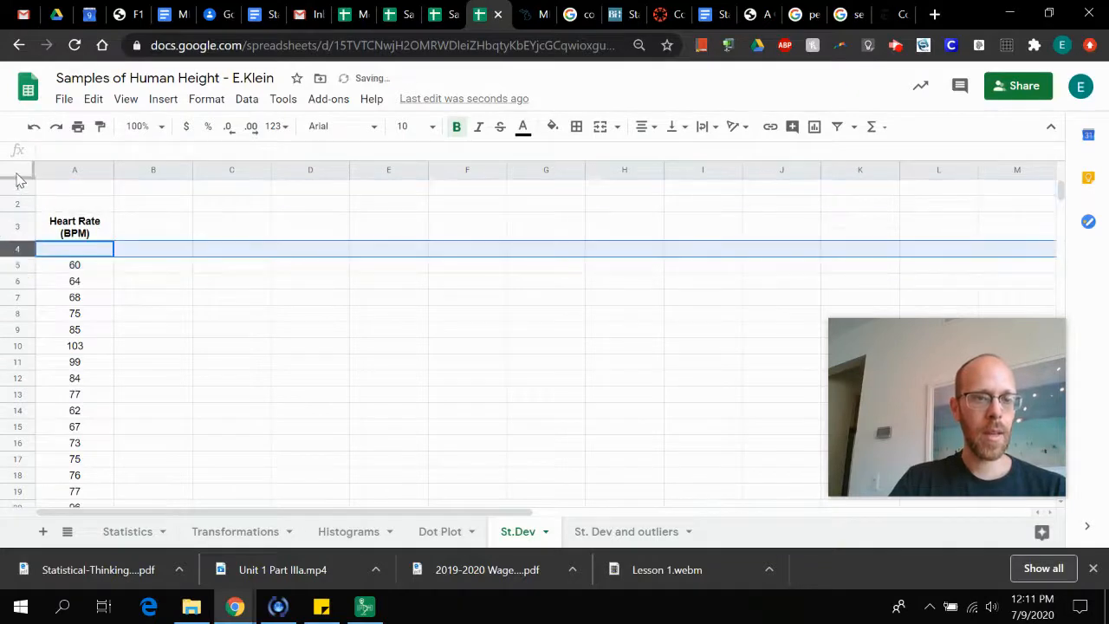
click(130, 269)
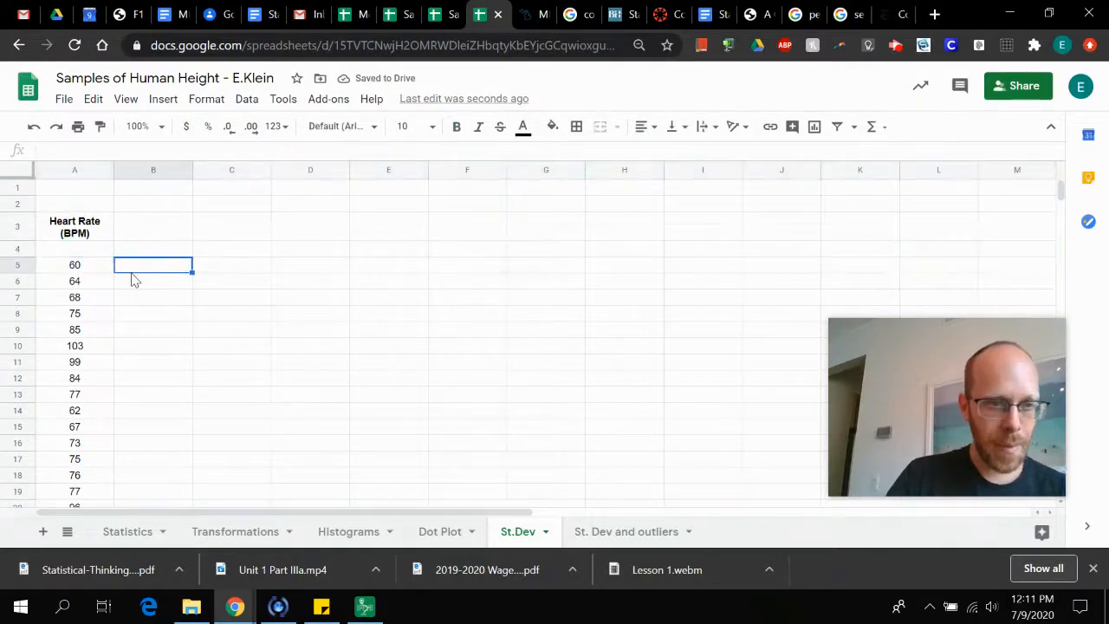
click(14, 249)
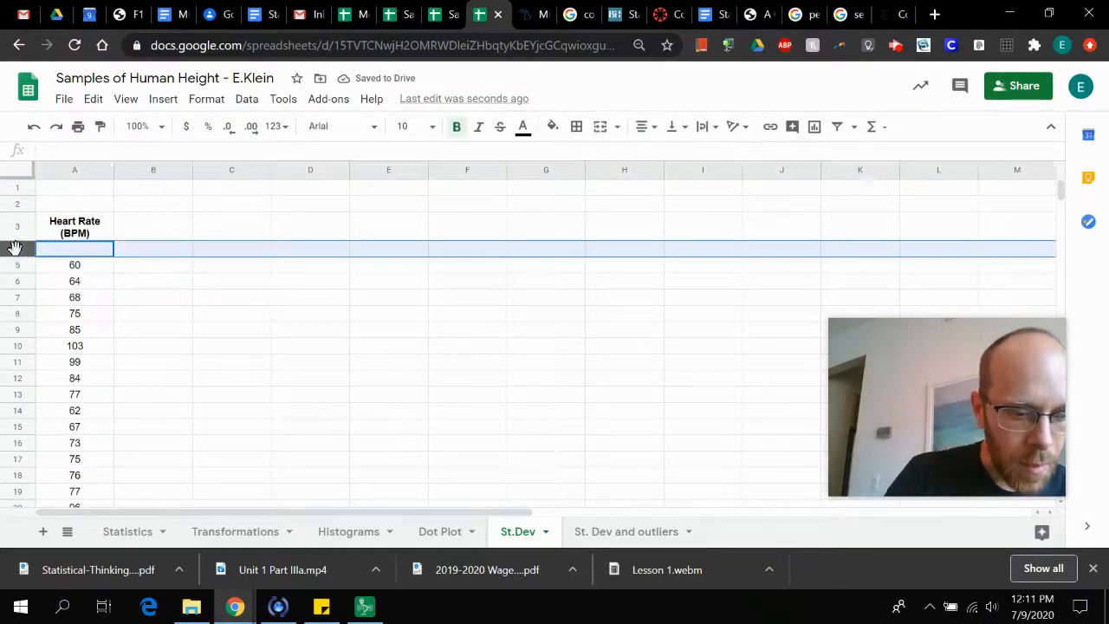
drag(14, 249, 25, 213)
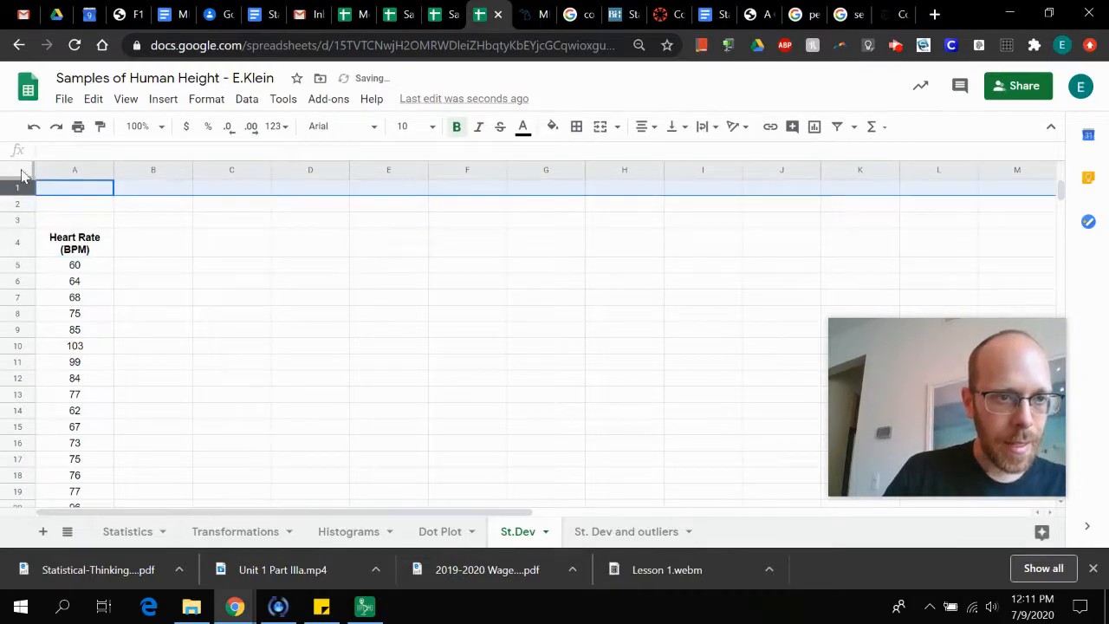
Freeze the first four rows, down to and including the Heart Rate (BPM) header row
drag(17, 175, 24, 253)
click(153, 250)
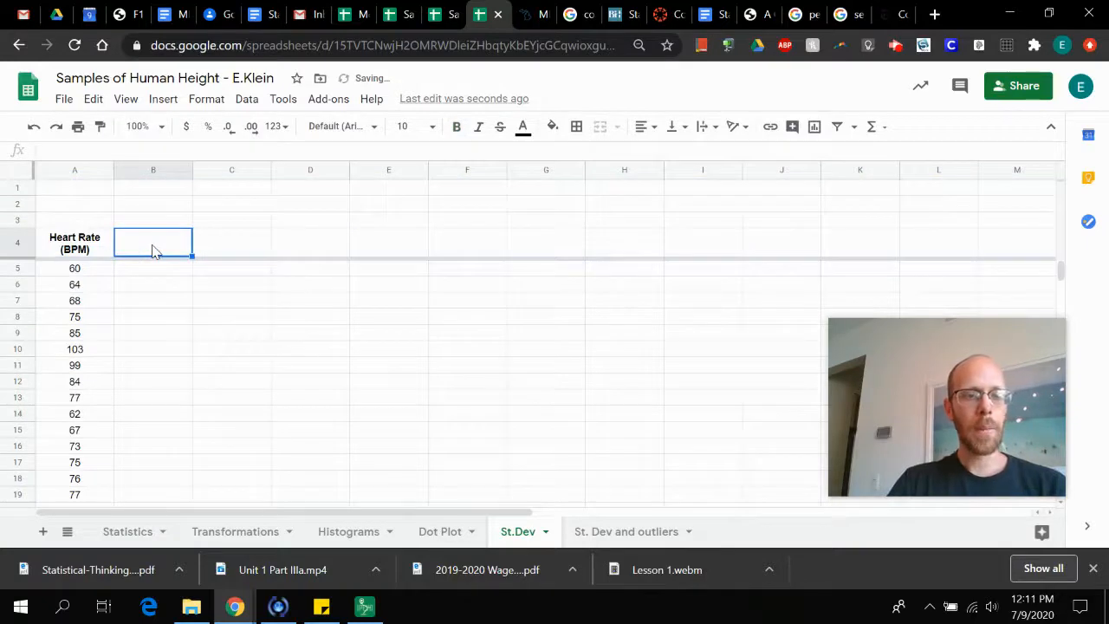
Enter the label "n" in cell B1 and the label "mean" in cell B2
click(177, 191)
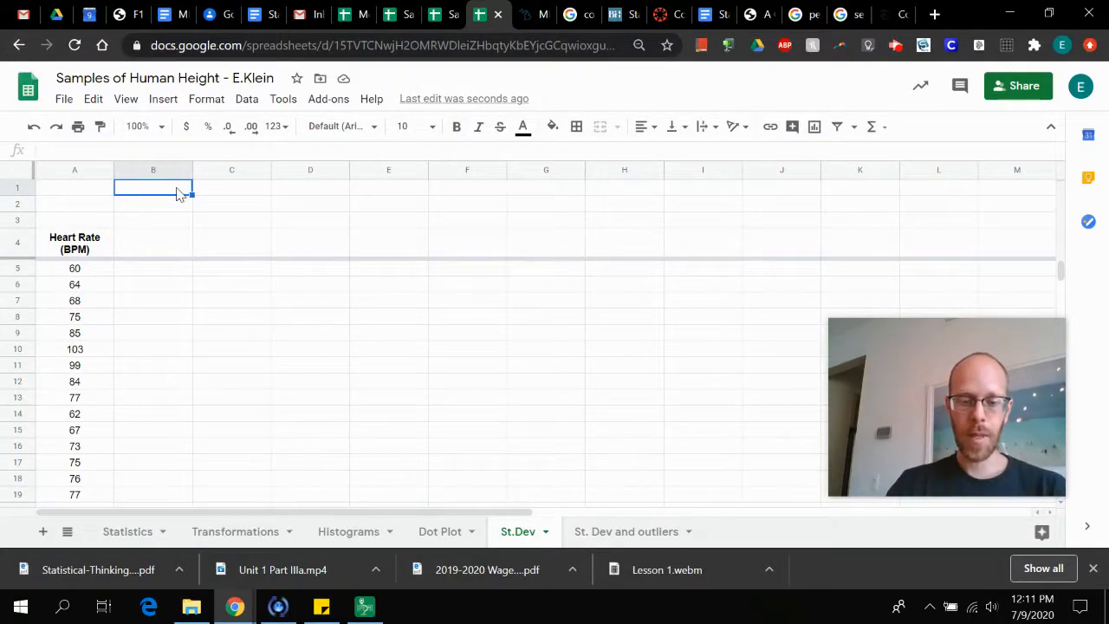
text(n)
key(Return)
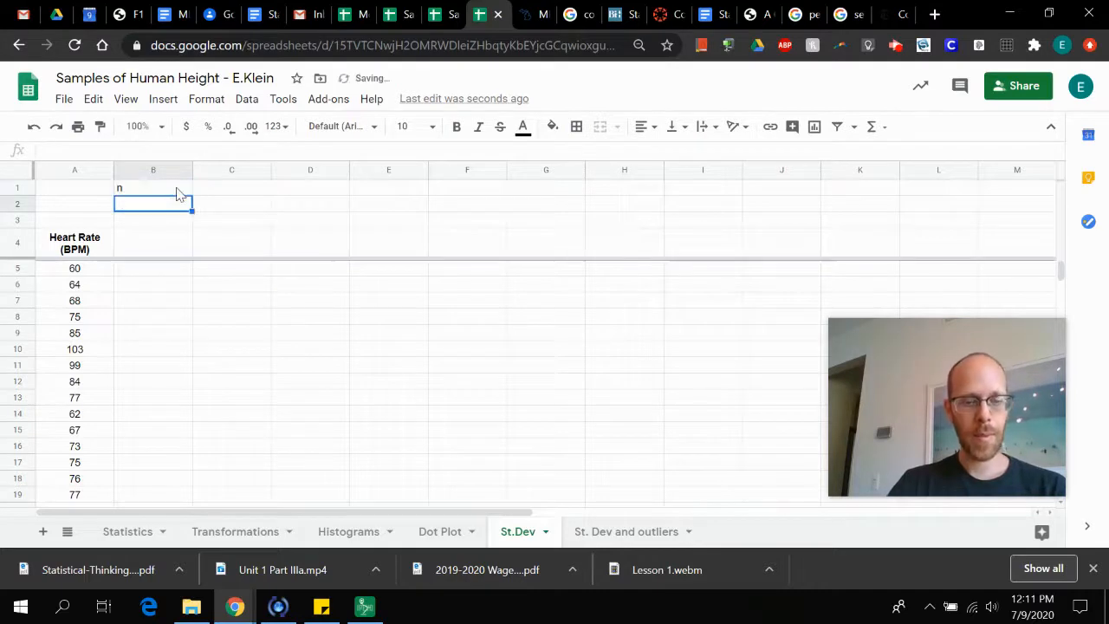
text(mean)
key(Return)
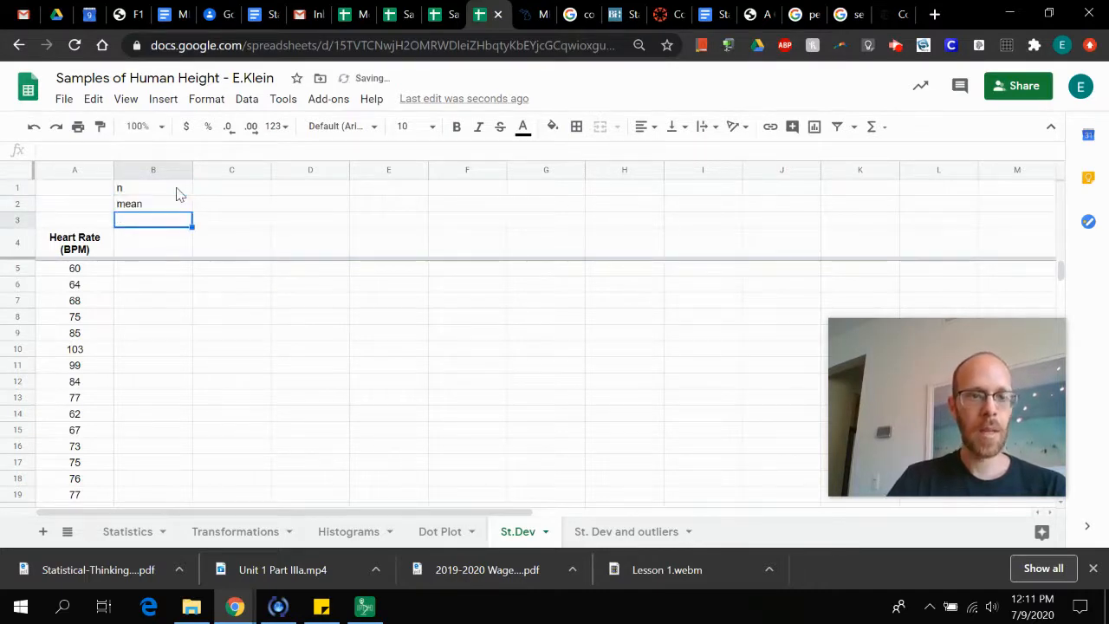
Count the heart rate values in cell C1 with the formula =count(A5:A104)
click(229, 189)
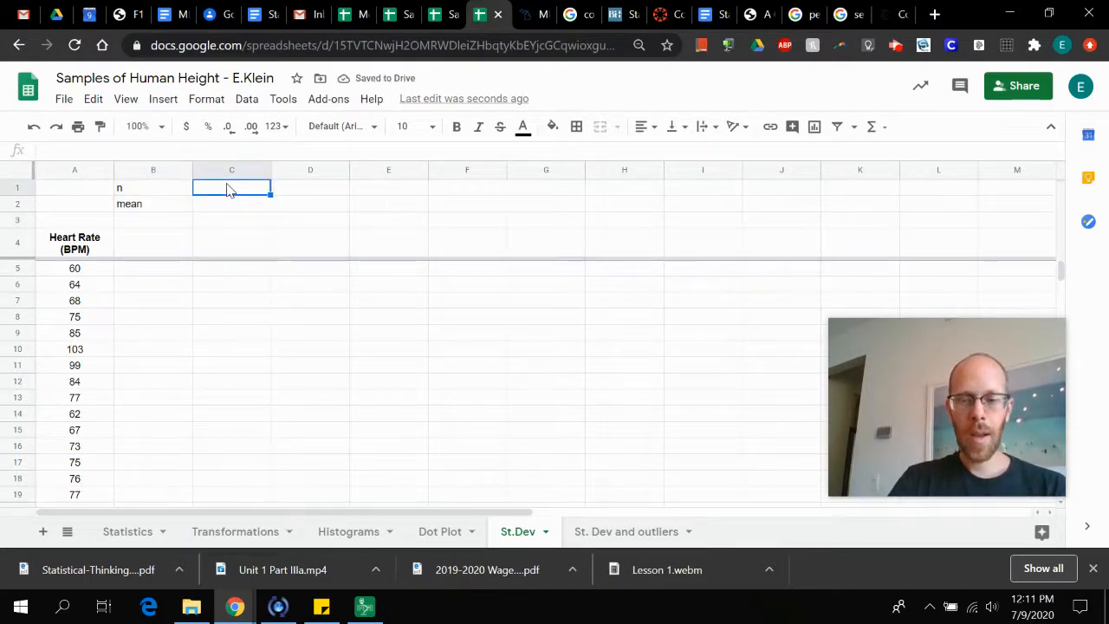
text(=cou)
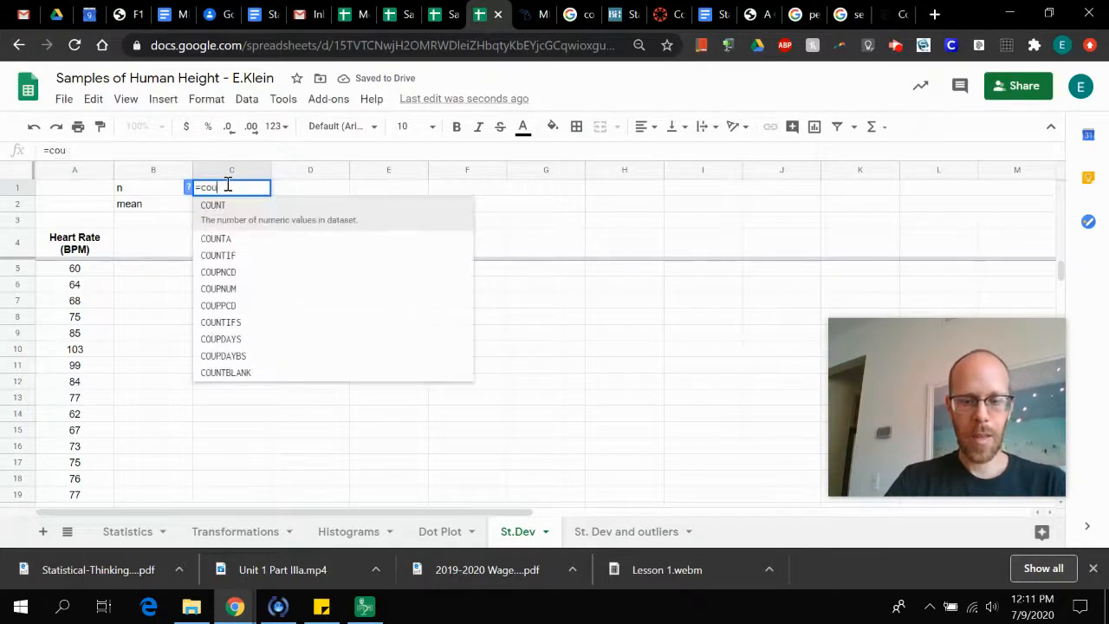
text(nt()
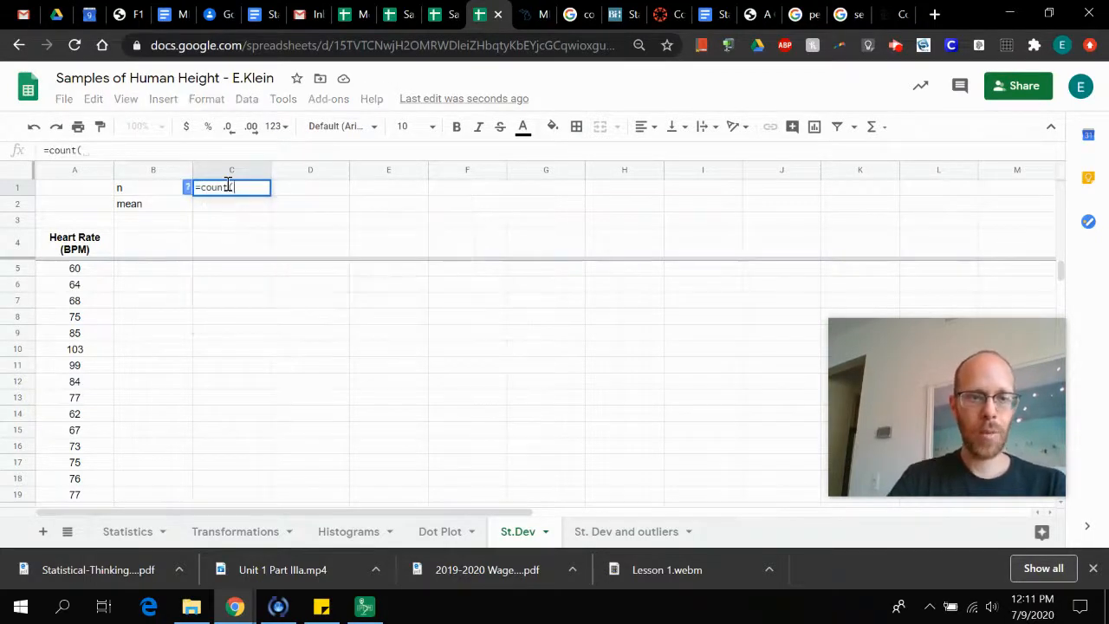
click(87, 273)
scroll(78, 369, down, 15)
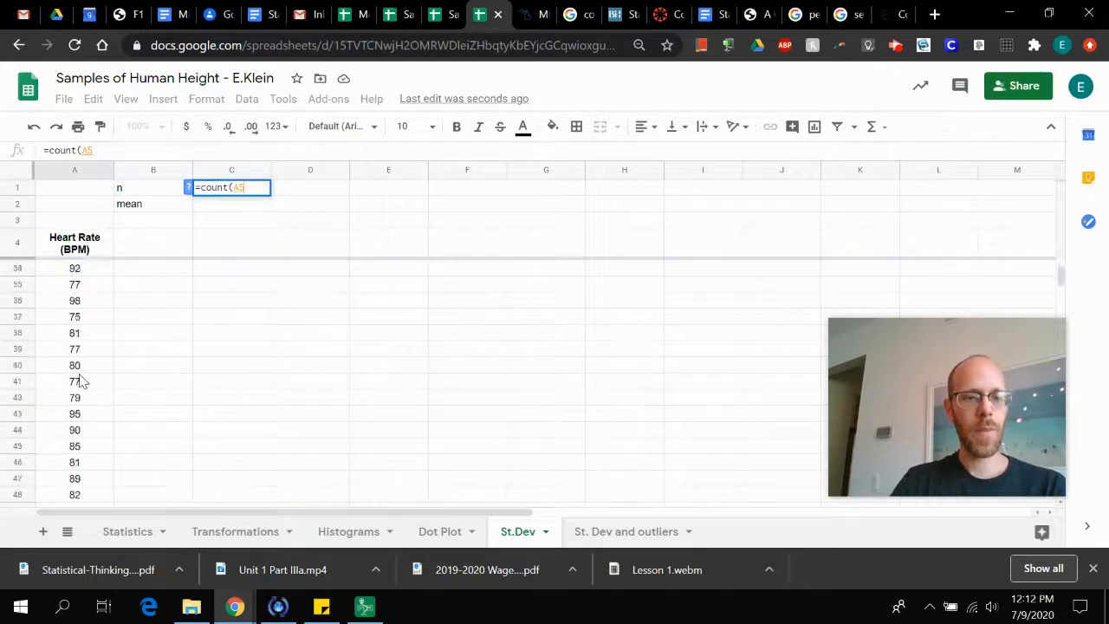
scroll(80, 381, down, 1)
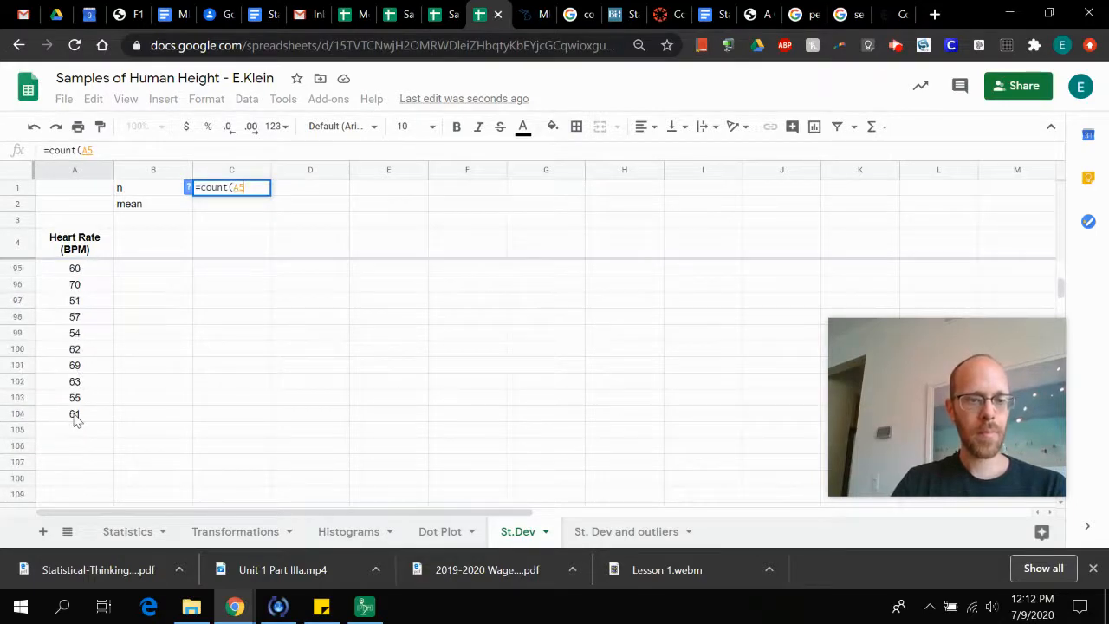
shift+click(76, 416)
text())
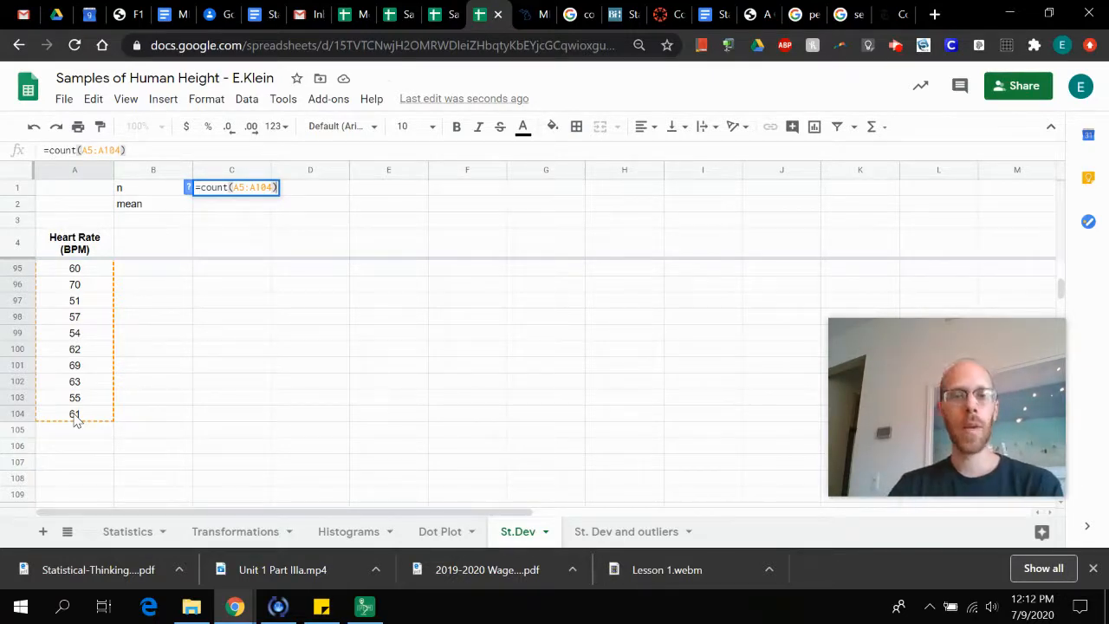
key(Return)
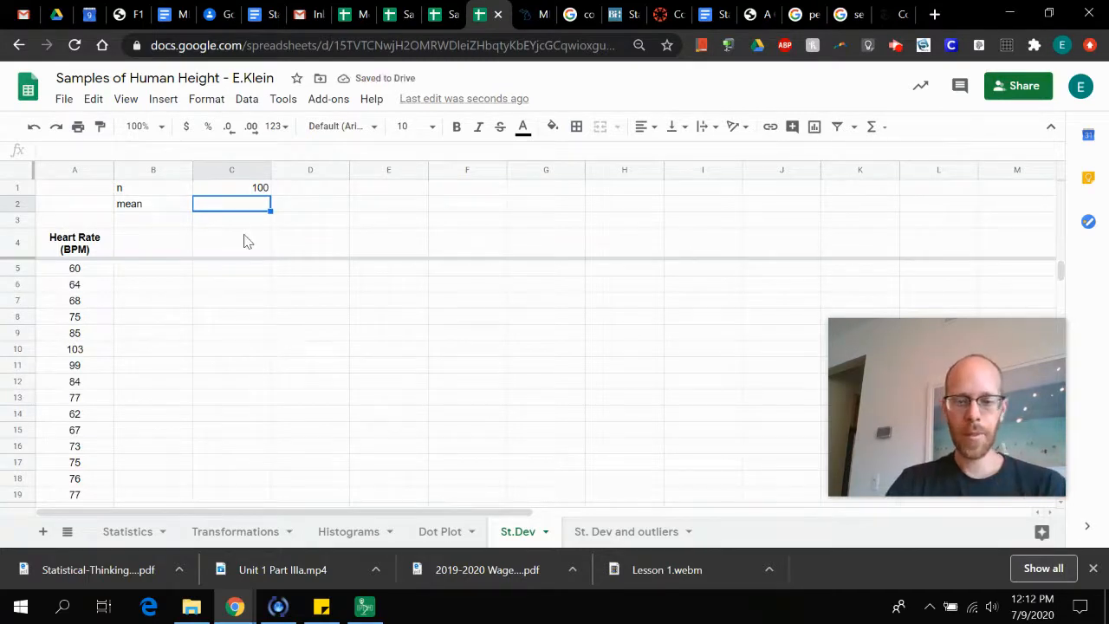
Calculate the mean heart rate in cell C2 with the formula =average(A5:A104)
text(=average()
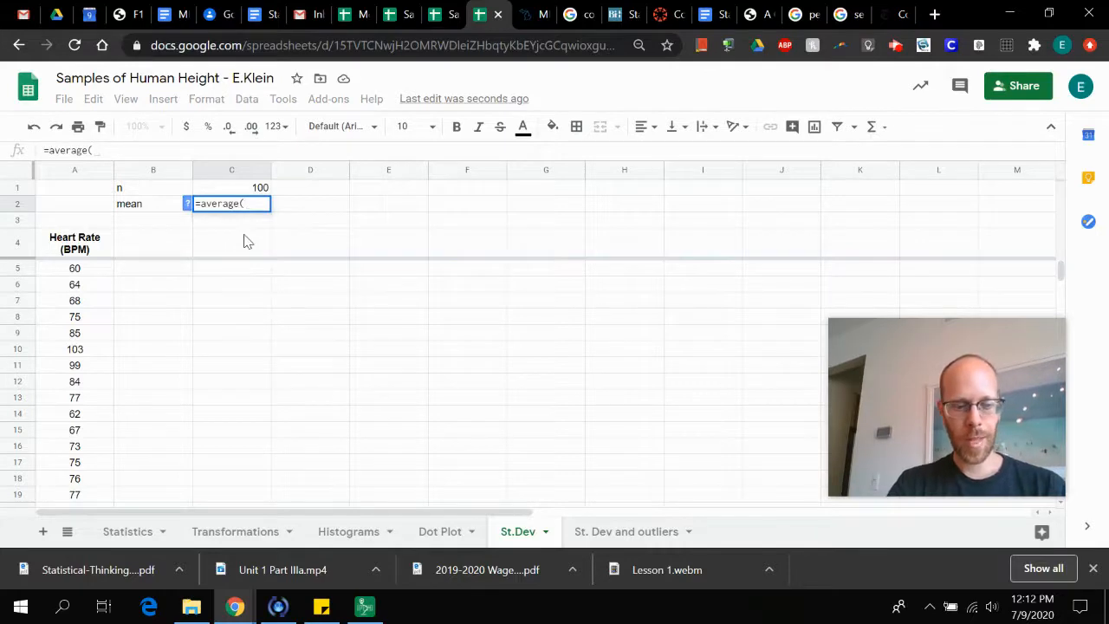
text(A5)
key(ctrl+shift+Down)
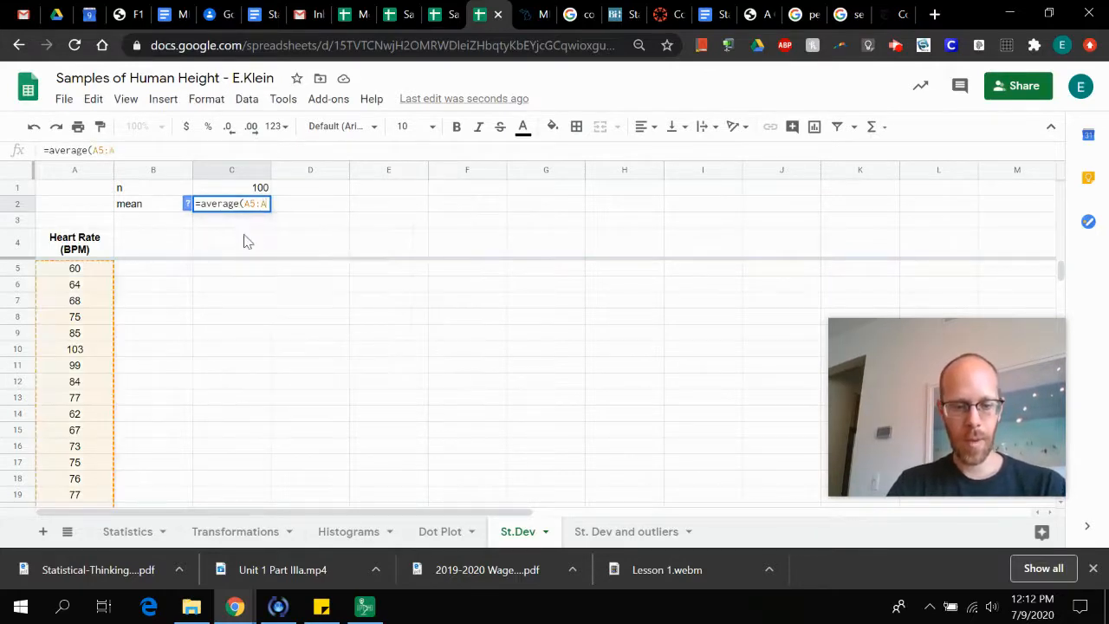
text())
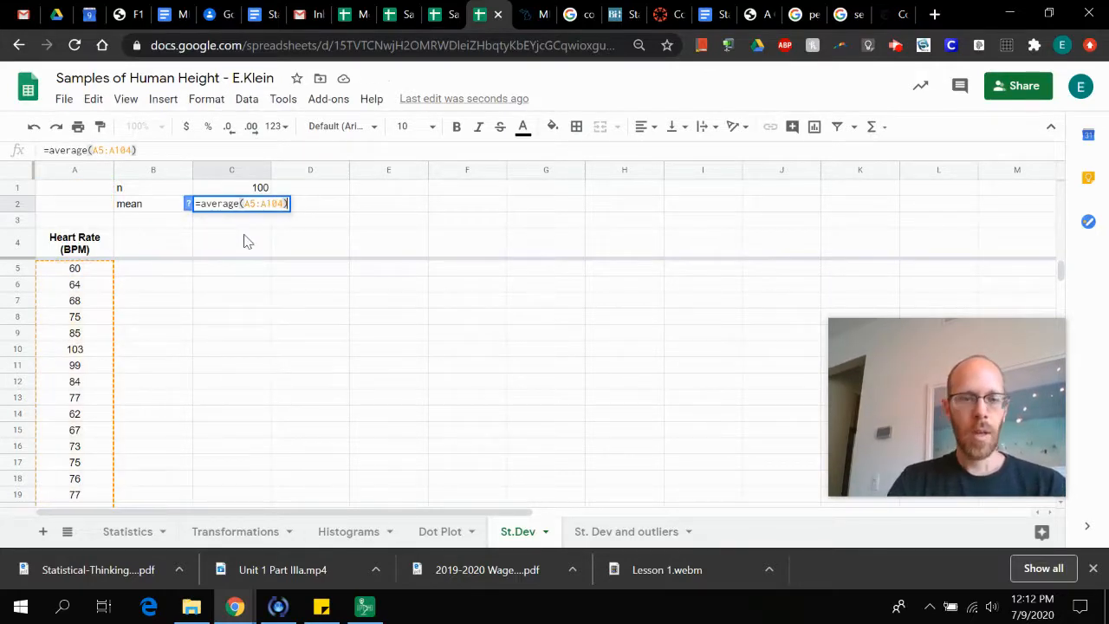
key(Return)
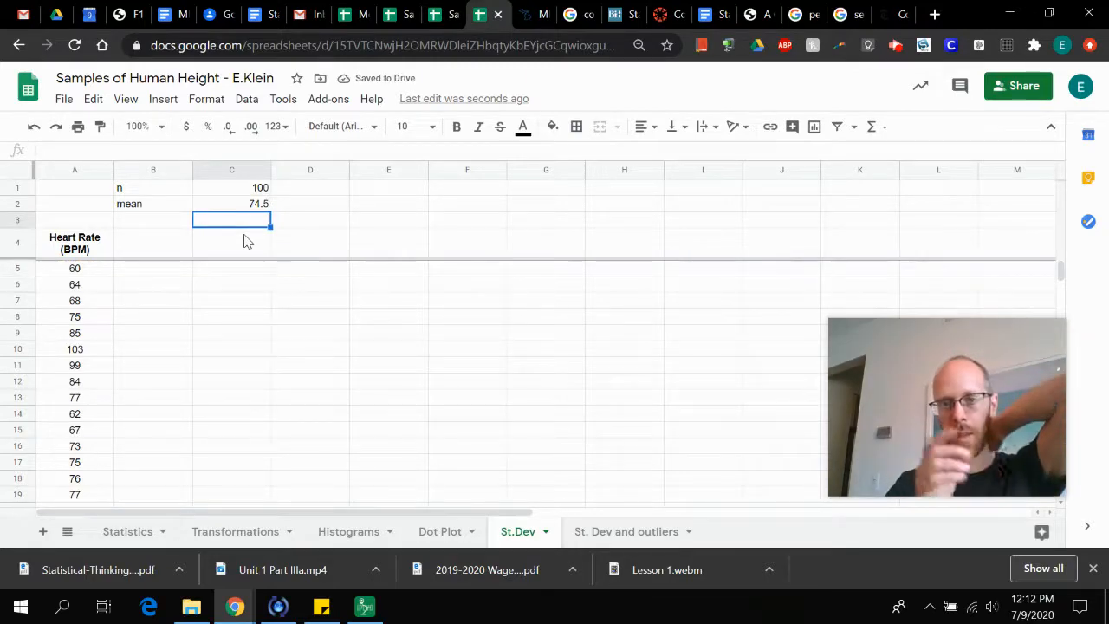
Enter the column header "Deviation" in cell B4, beside the Heart Rate (BPM) header
click(174, 250)
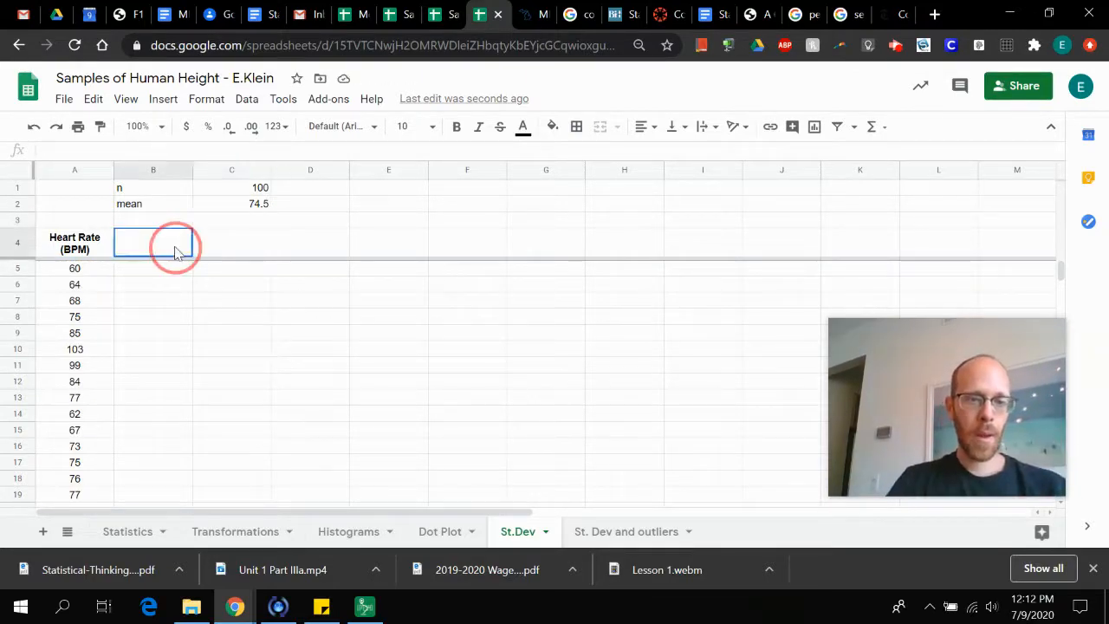
text(Deviation)
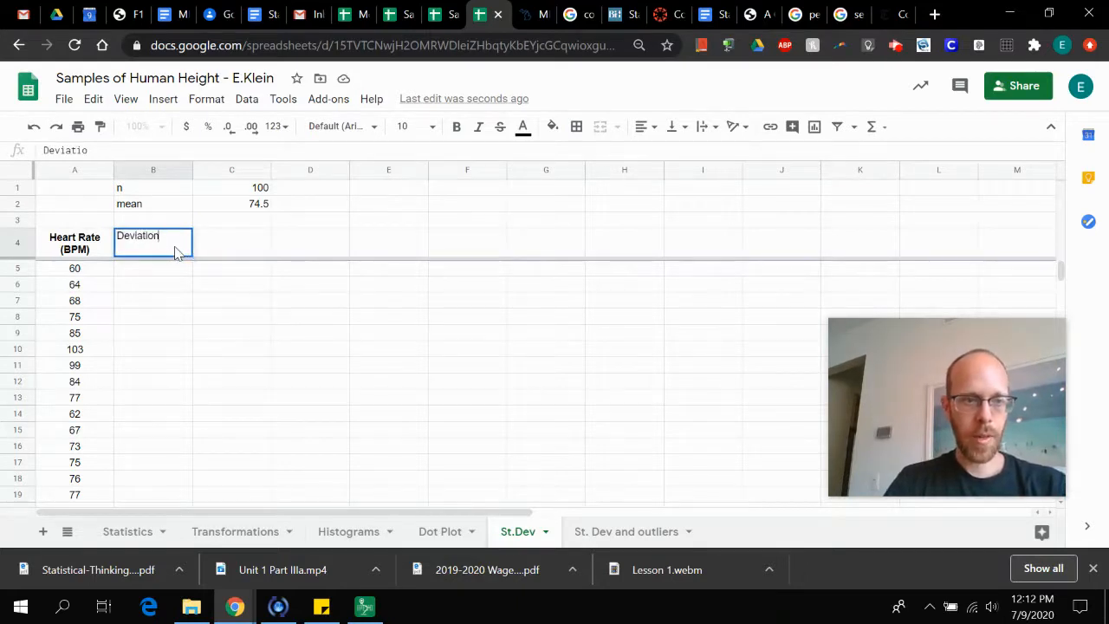
key(Tab)
Enter the column header "Deviation^2" in cell C4, beside the Deviation header
text(De)
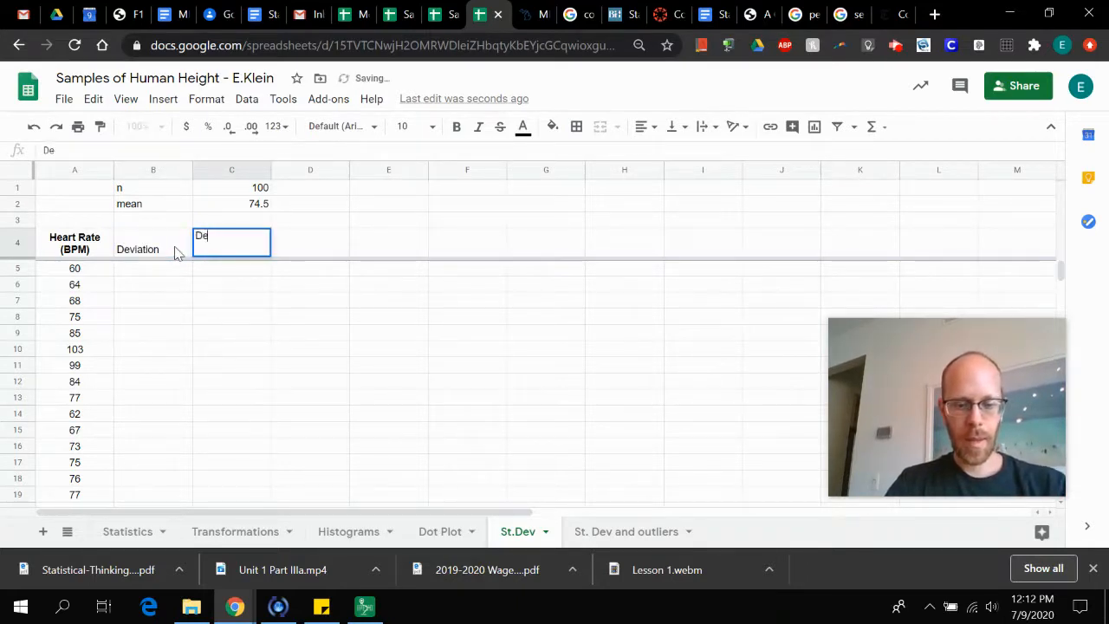
text(vitw)
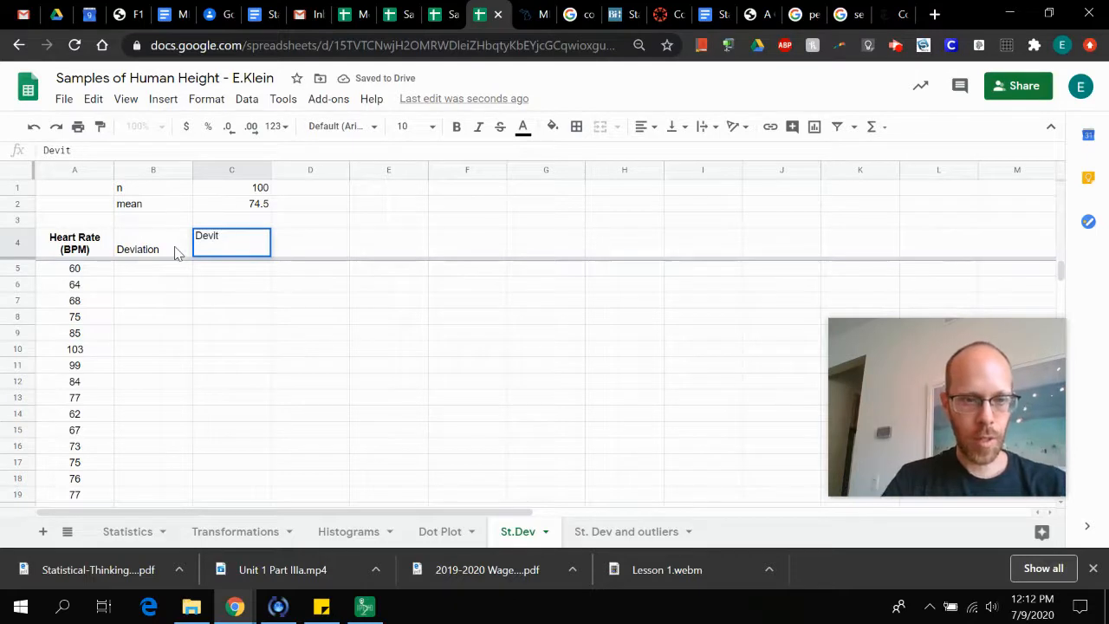
key(BackSpace)
text(at)
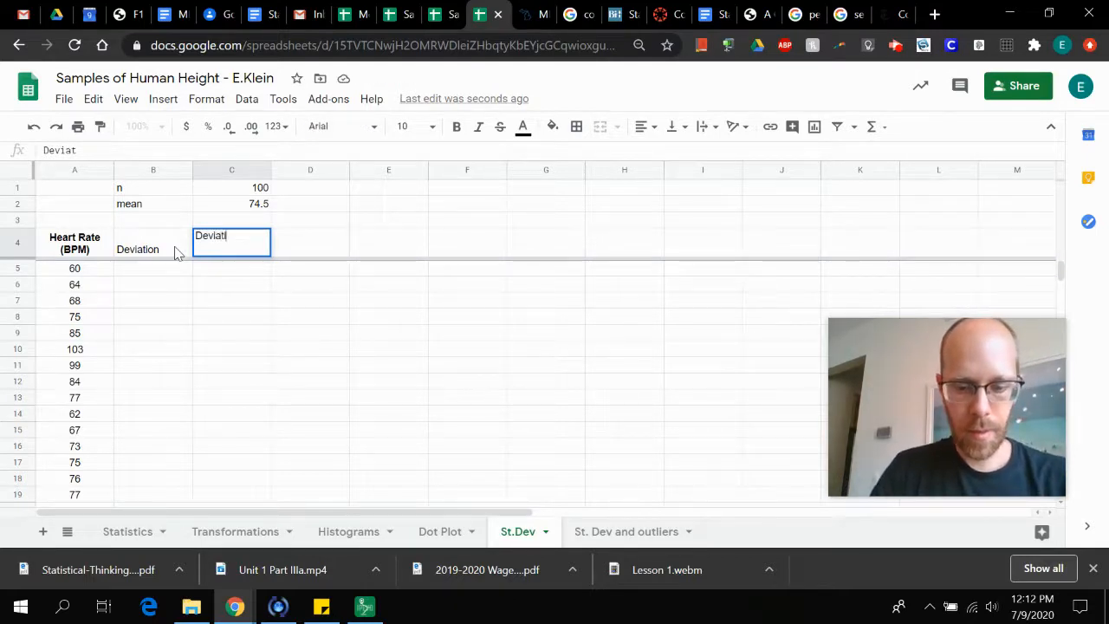
text(ion )
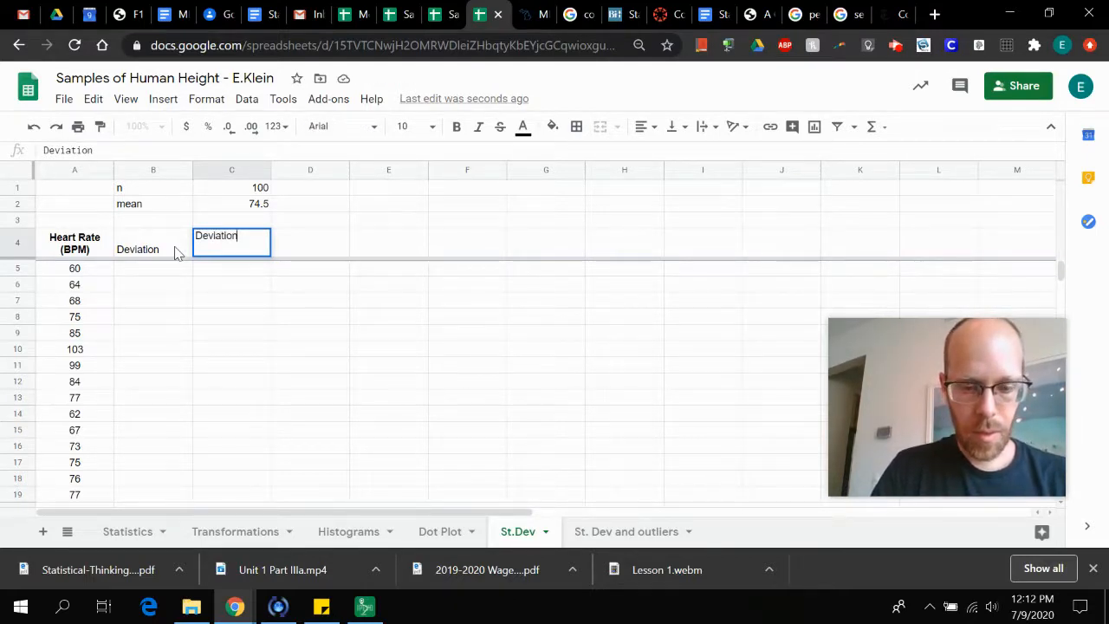
text(^2)
key(Return)
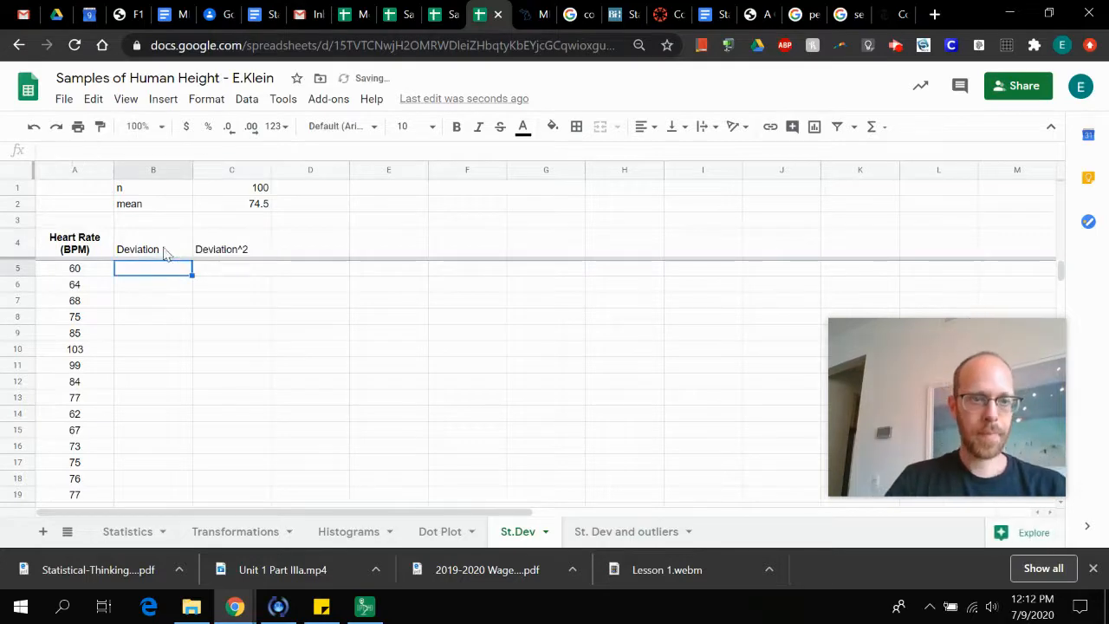
Format the headers in B4:C4 as bold, centred horizontally and aligned to the middle vertically
shift+click(164, 253)
shift+click(230, 253)
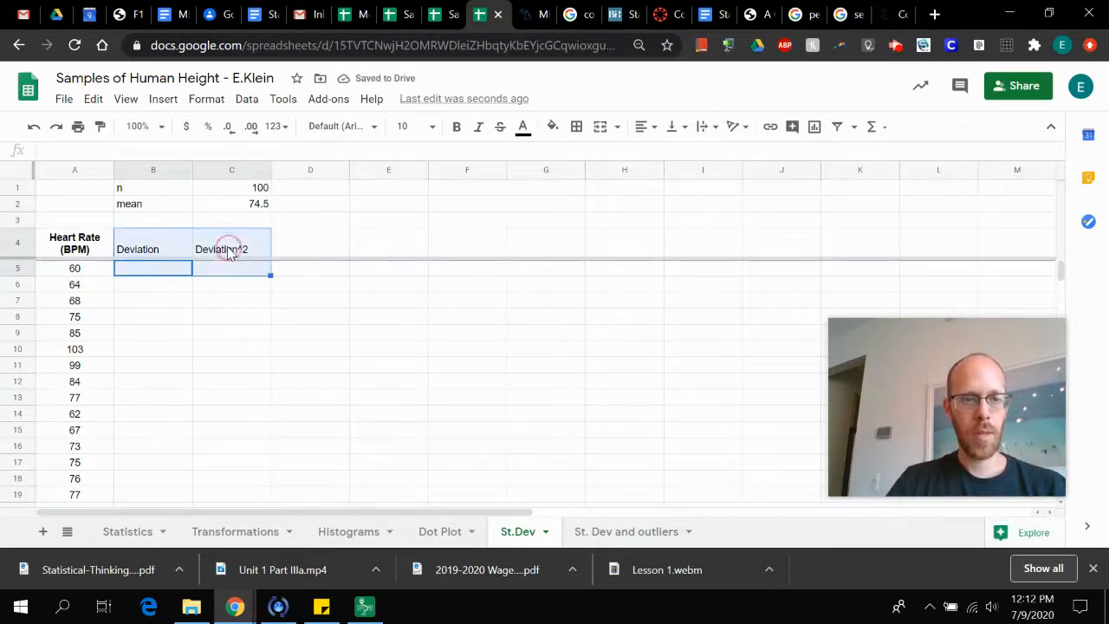
click(229, 253)
shift+click(176, 252)
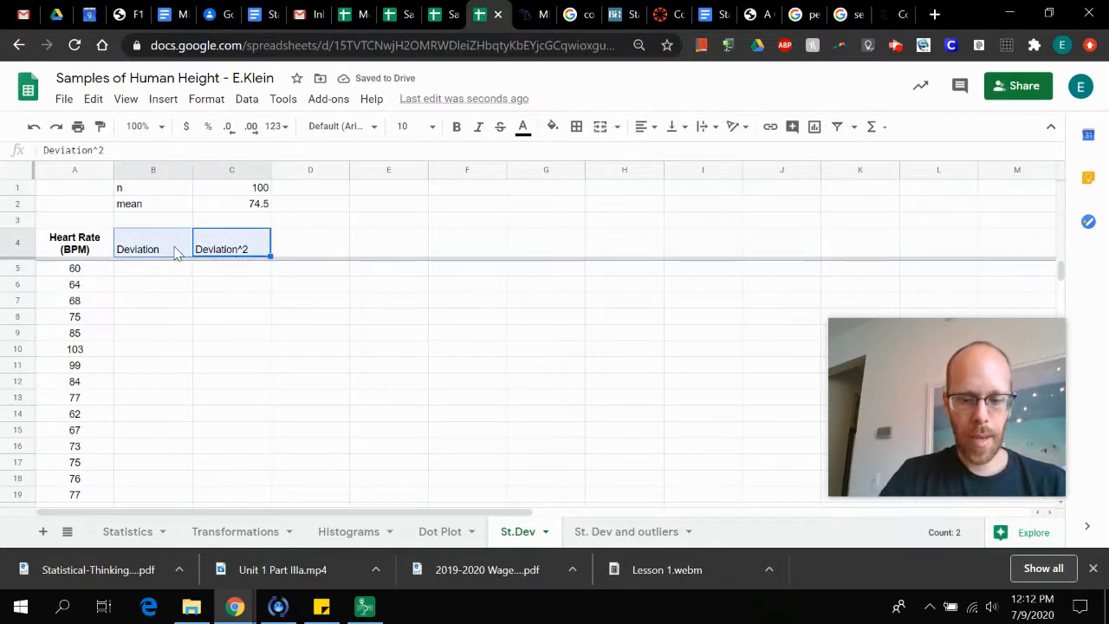
key(ctrl+b)
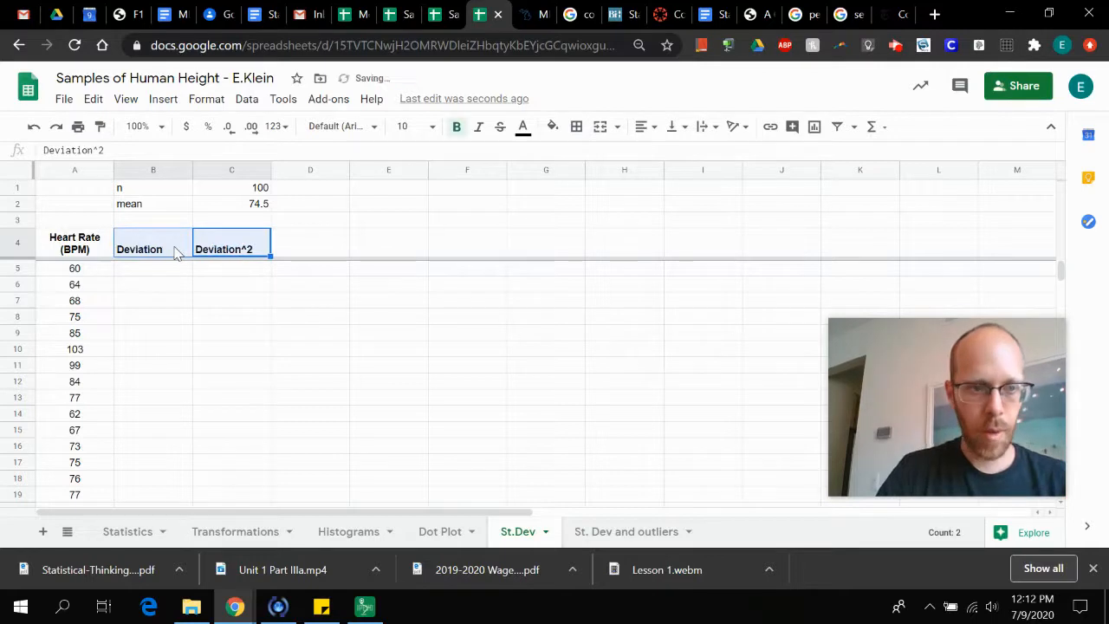
click(652, 128)
click(663, 153)
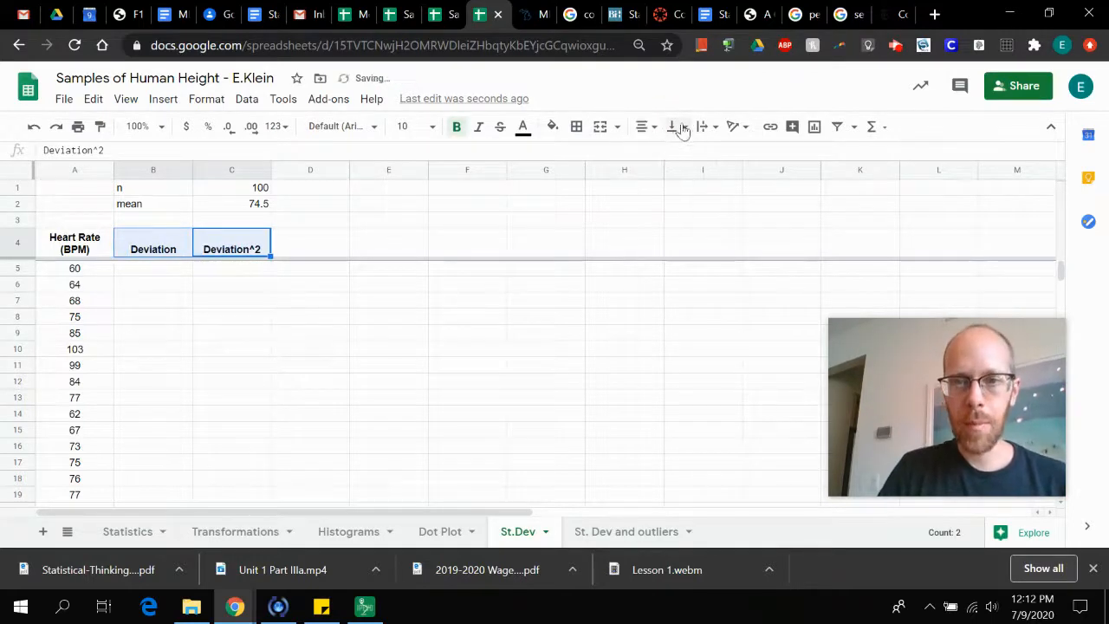
click(680, 128)
click(694, 153)
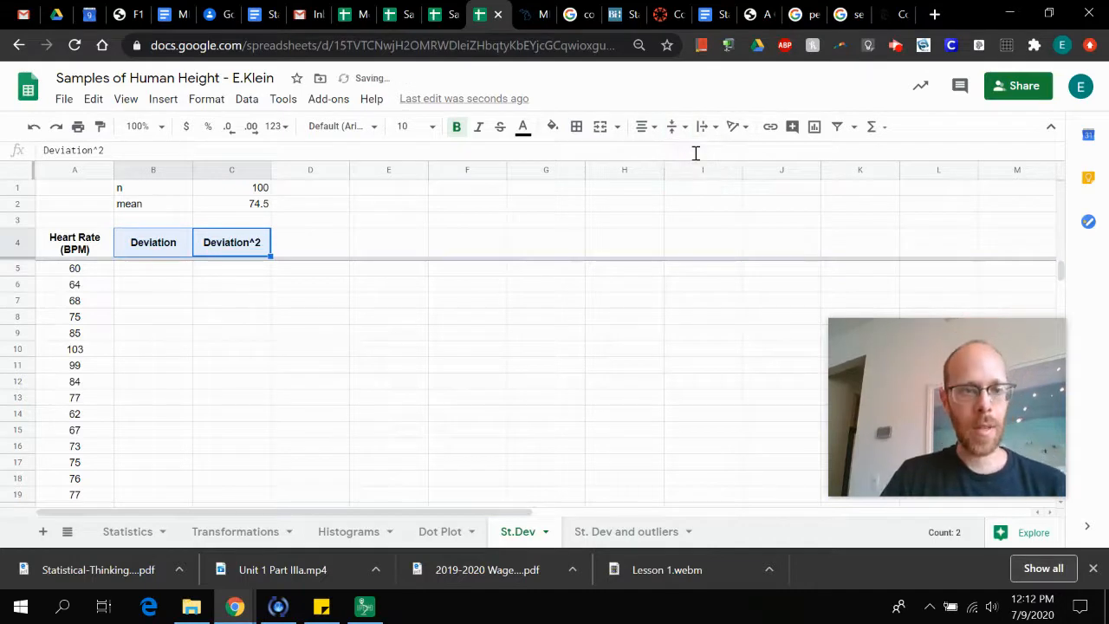
Calculate the first deviation from the mean in cell B5 with the formula =A5-C2
click(150, 268)
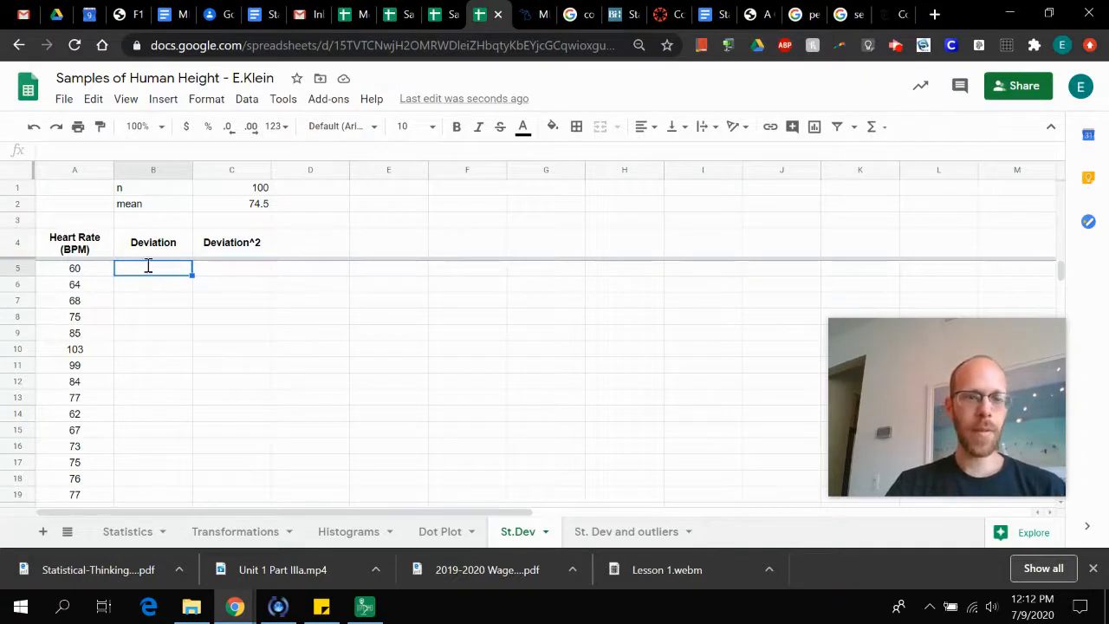
text(=)
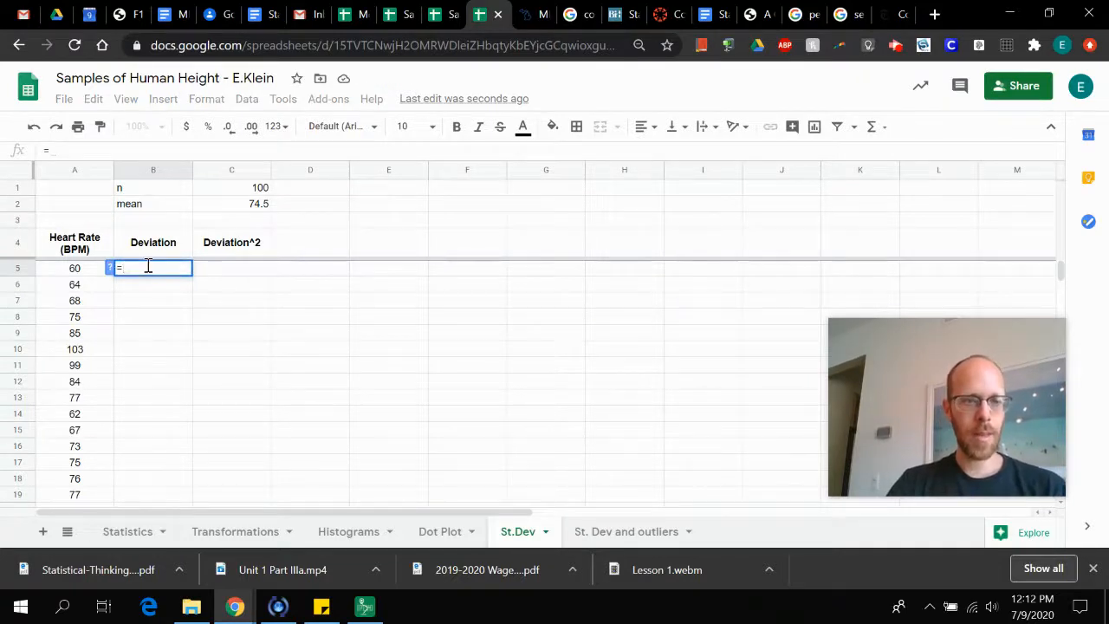
key(Left)
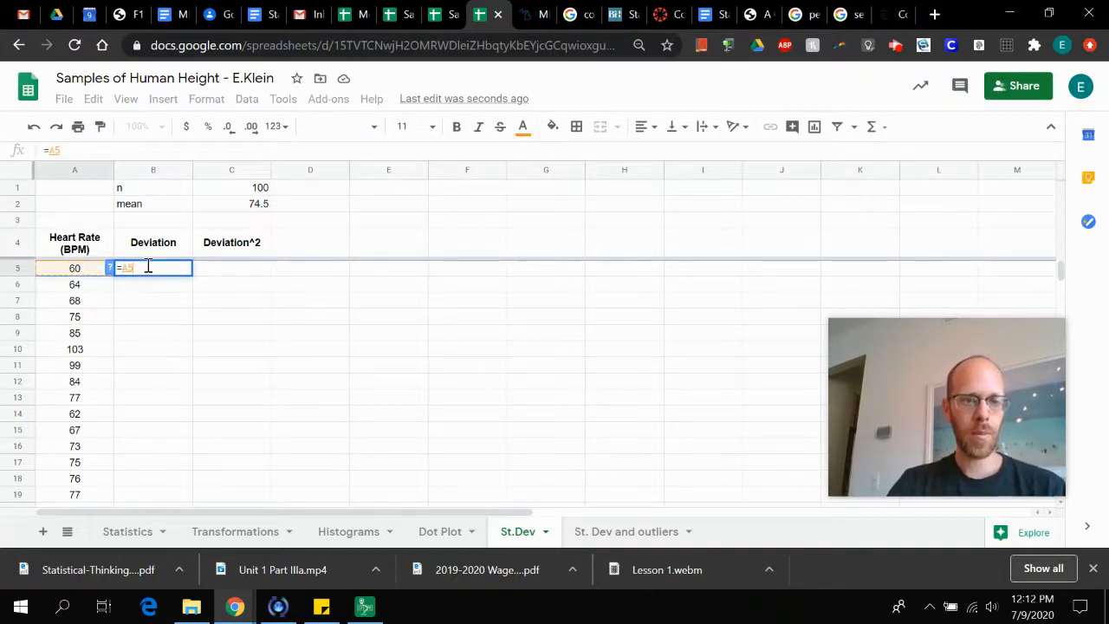
text(-)
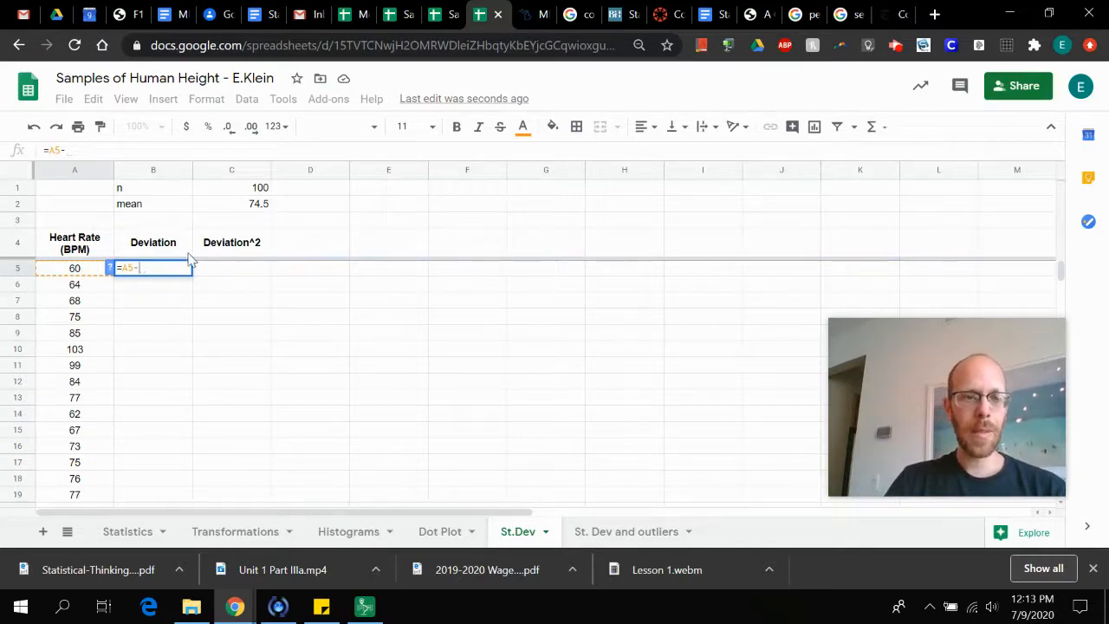
click(249, 213)
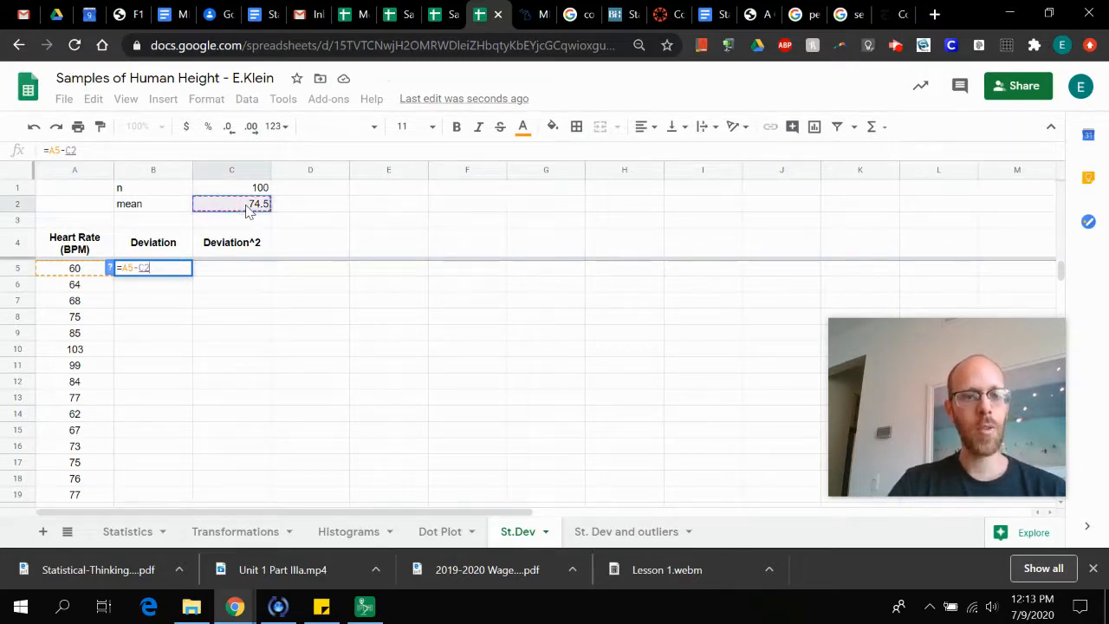
key(Return)
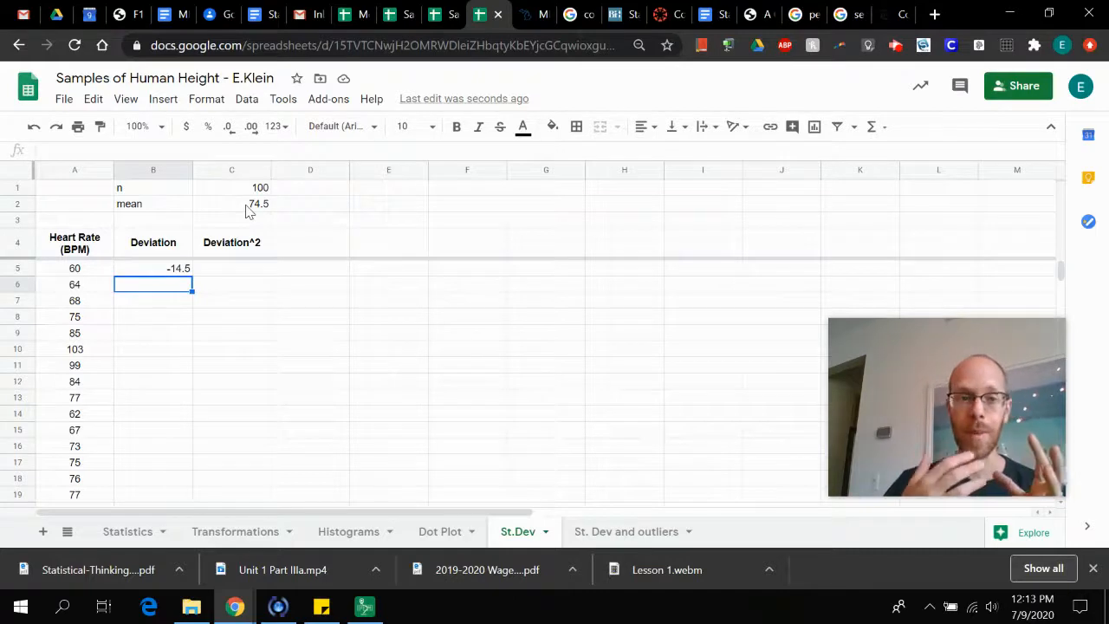
Copy the deviation formula from B5 into B6 and inspect the cell references in the pasted formula
click(249, 206)
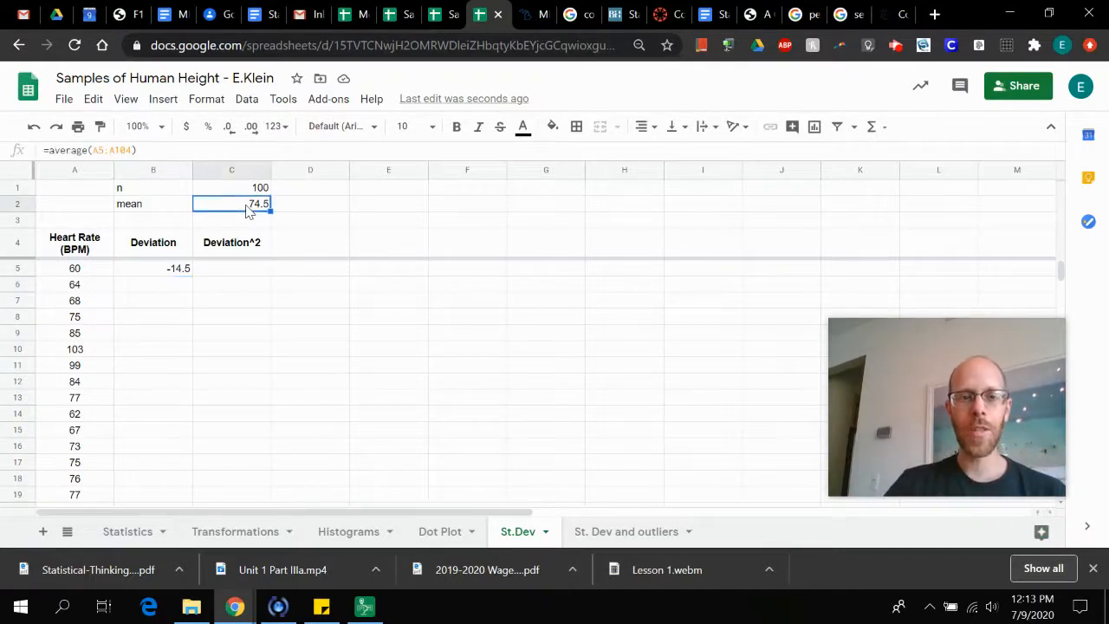
click(177, 270)
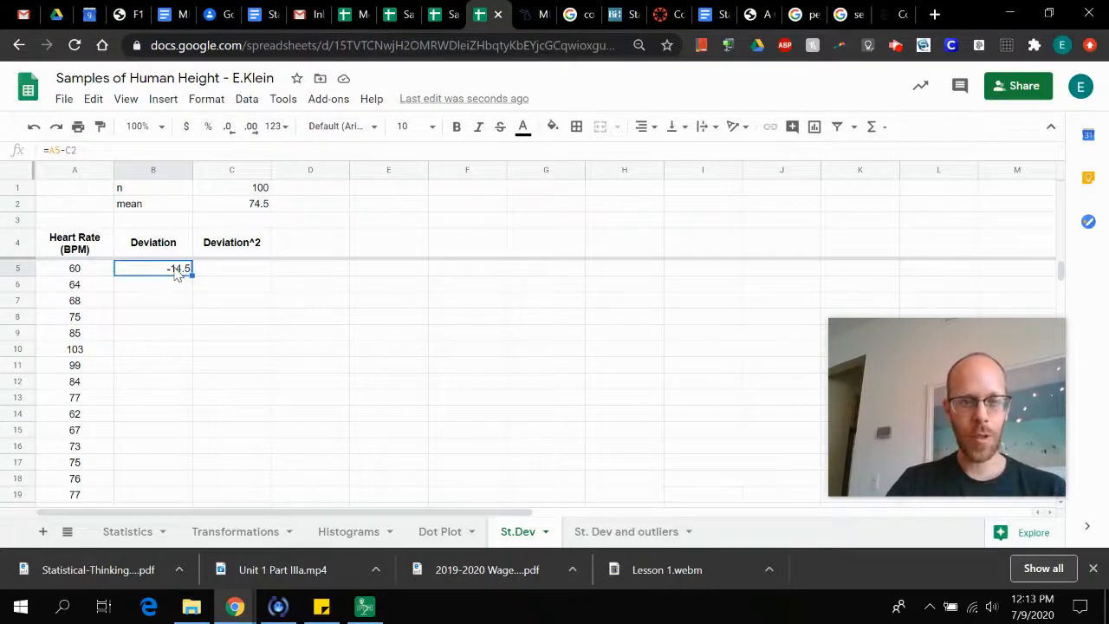
click(171, 288)
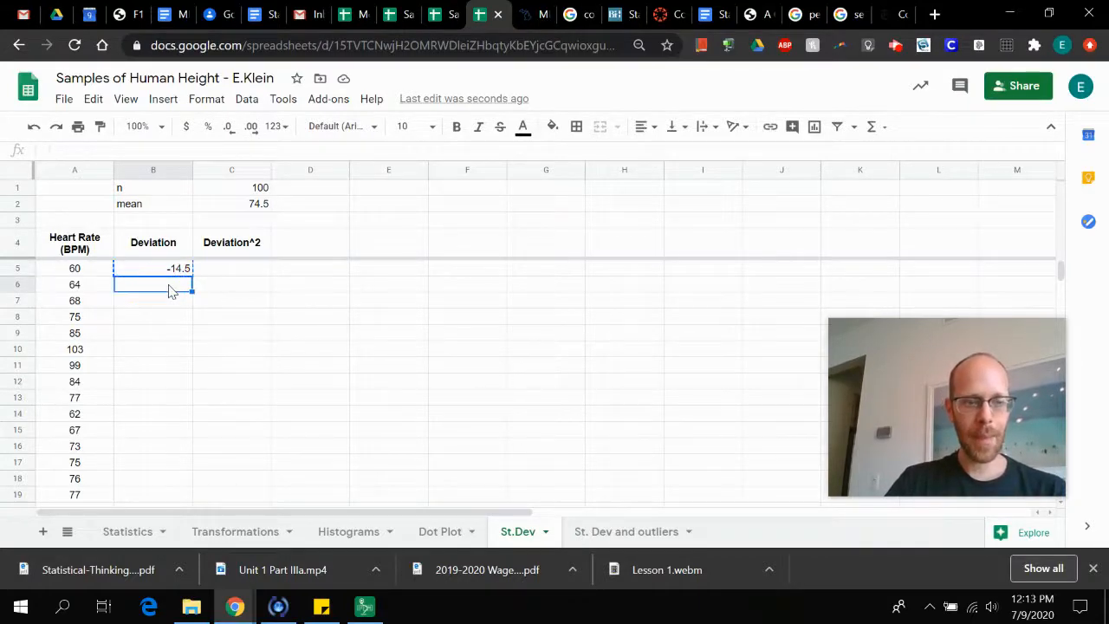
text(=A6-C3)
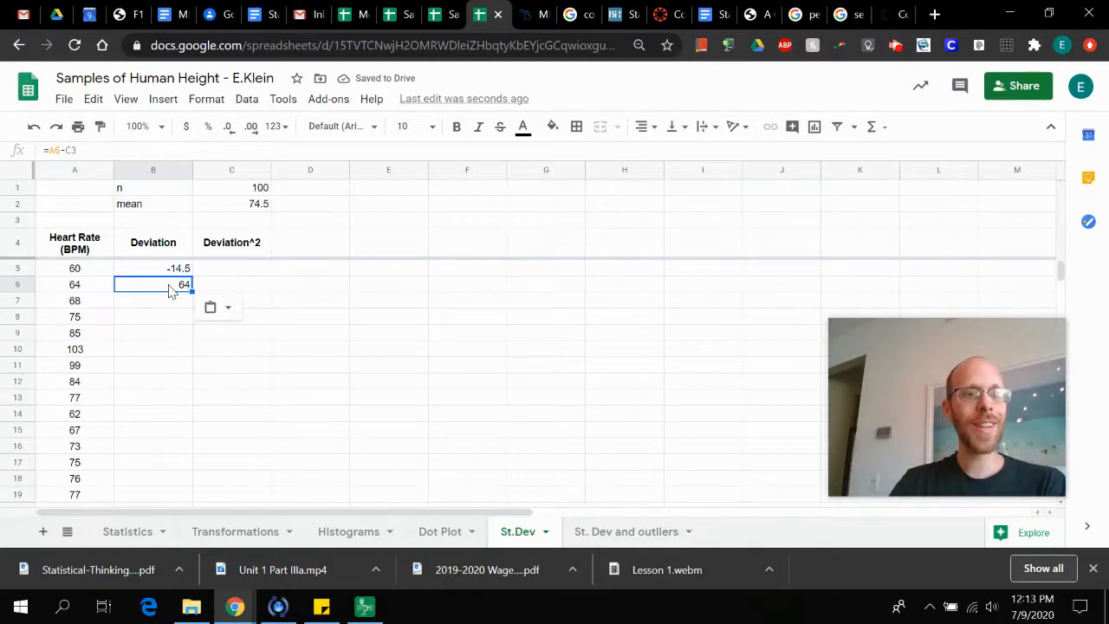
key(Left)
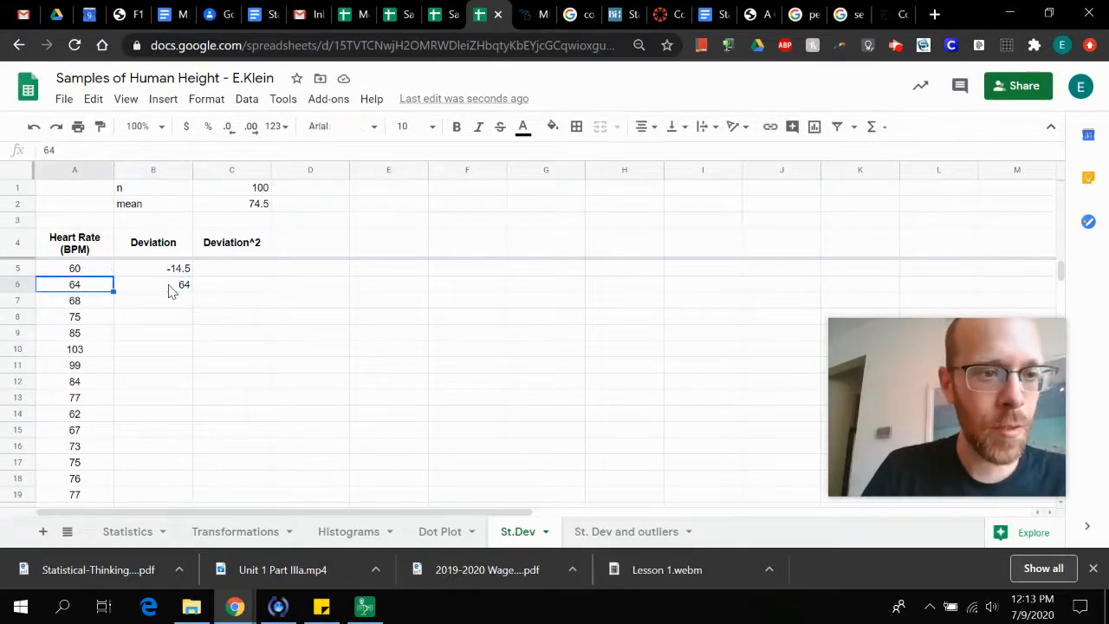
click(171, 291)
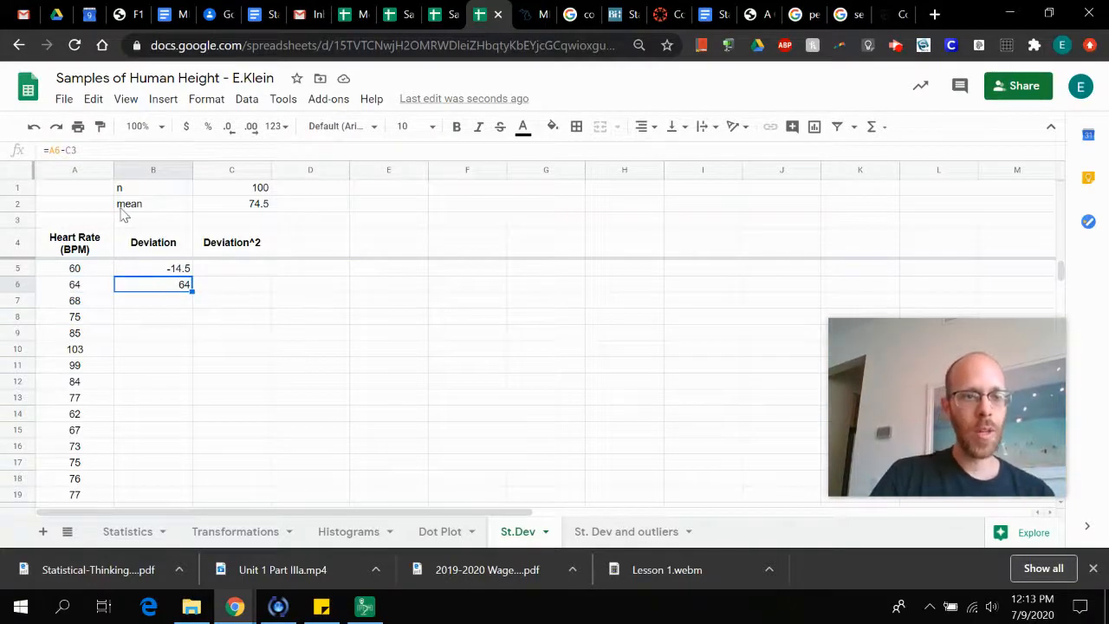
click(87, 150)
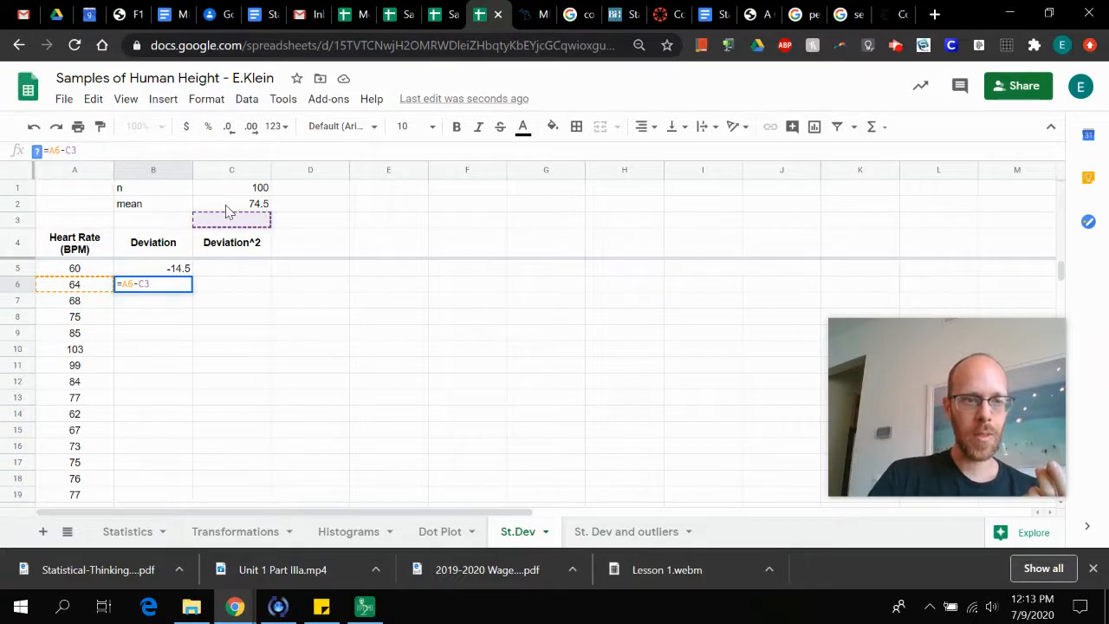
key(Return)
Make the mean reference absolute in the B5 deviation formula, so that it reads =A5-$C$2
click(180, 268)
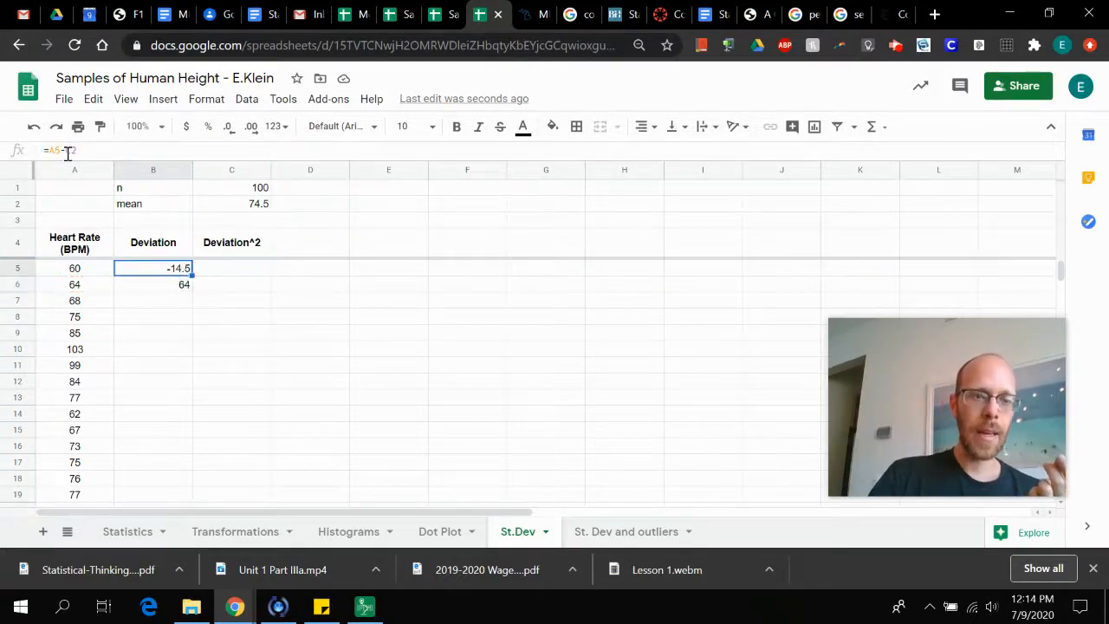
click(70, 152)
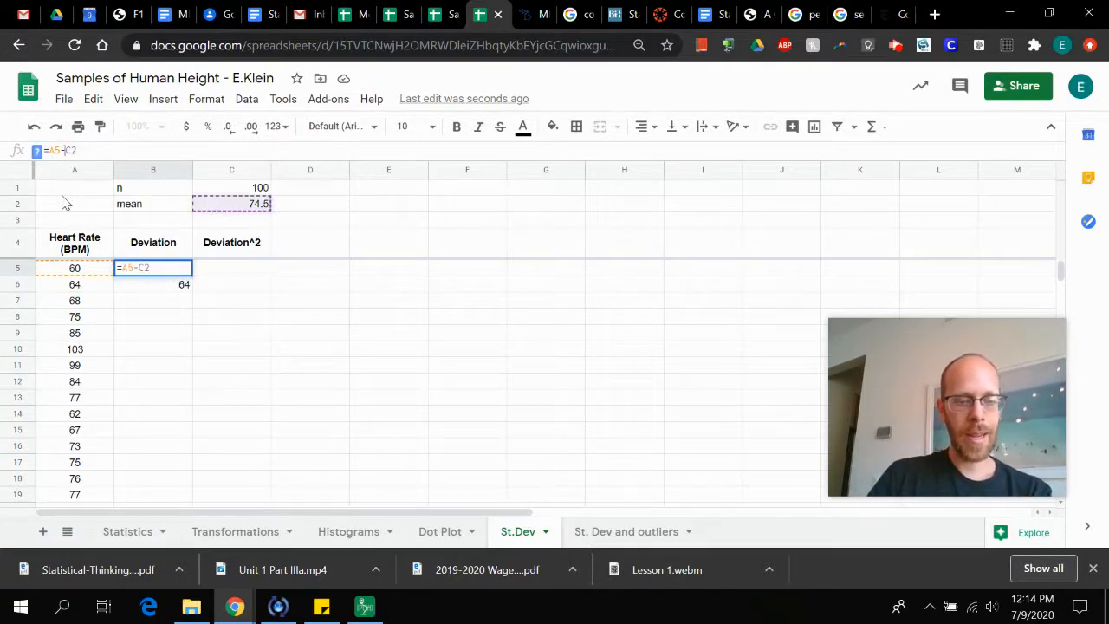
text($)
key(Right)
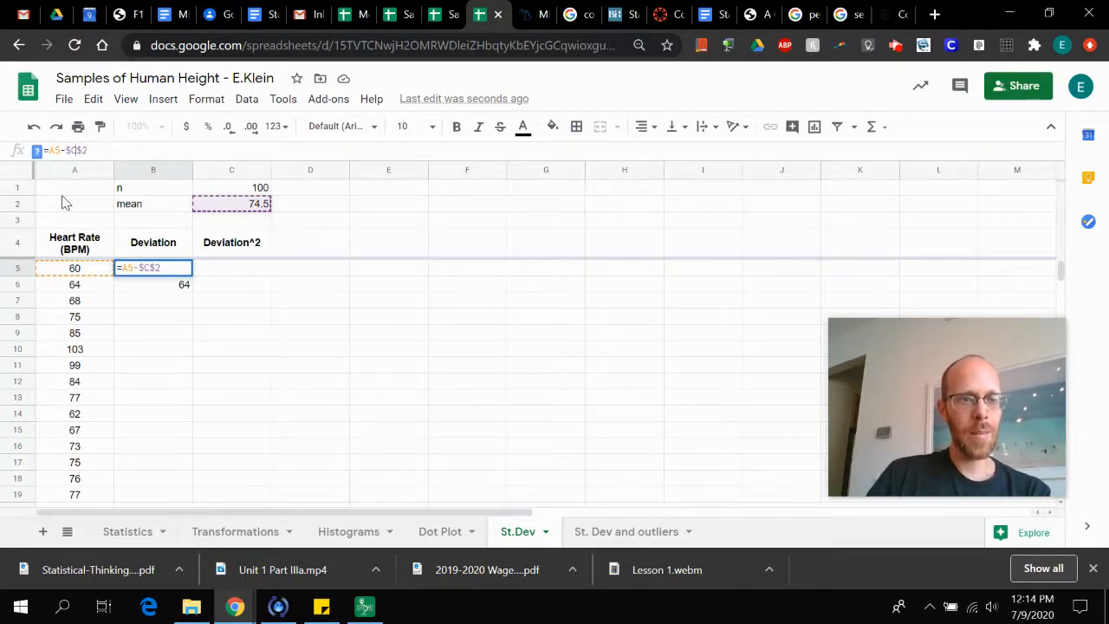
key(Return)
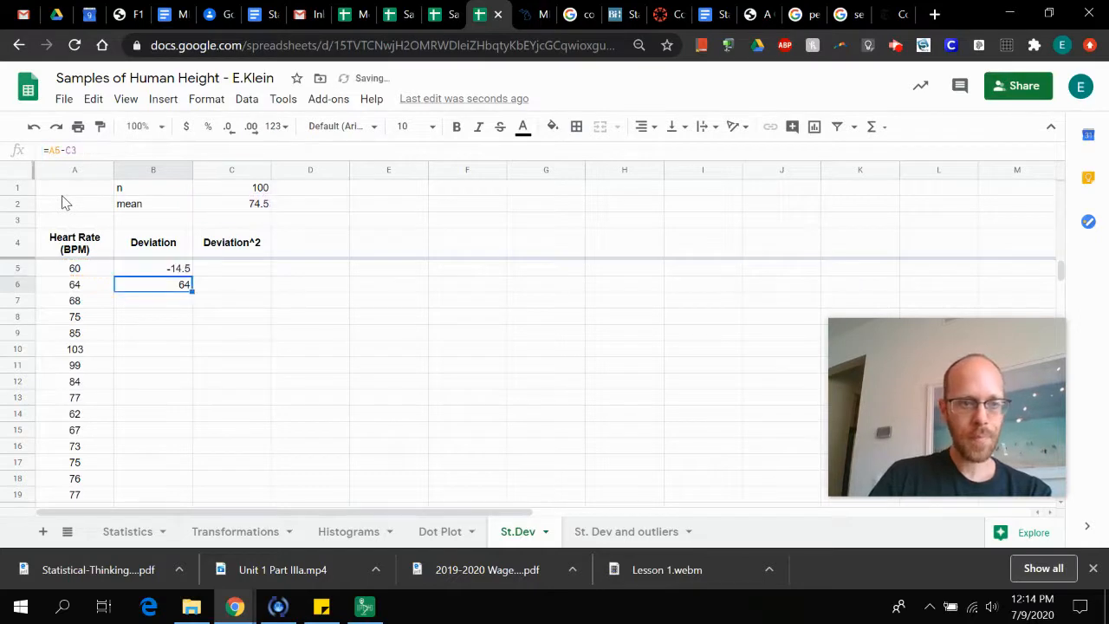
Copy the deviation formula with the absolute mean reference from B5 into B6
key(Up)
key(ctrl+c)
key(Down)
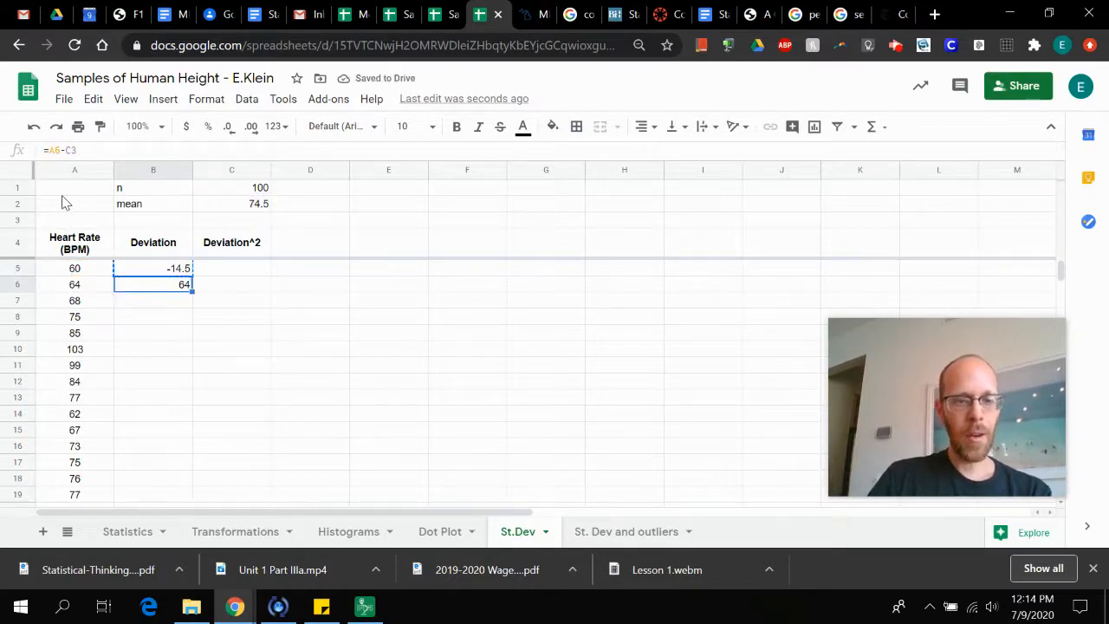
key(ctrl+v)
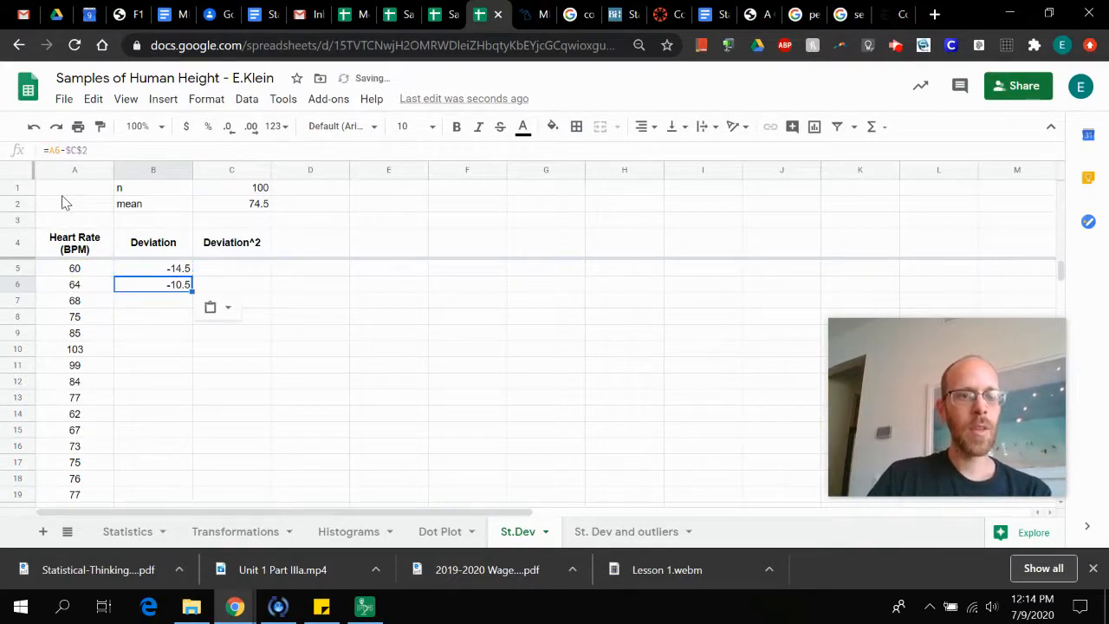
Compare the deviation formulas in cells B5 and B6 to see which reference shifts and which stays fixed
key(Up)
key(Down)
key(Up)
key(Down)
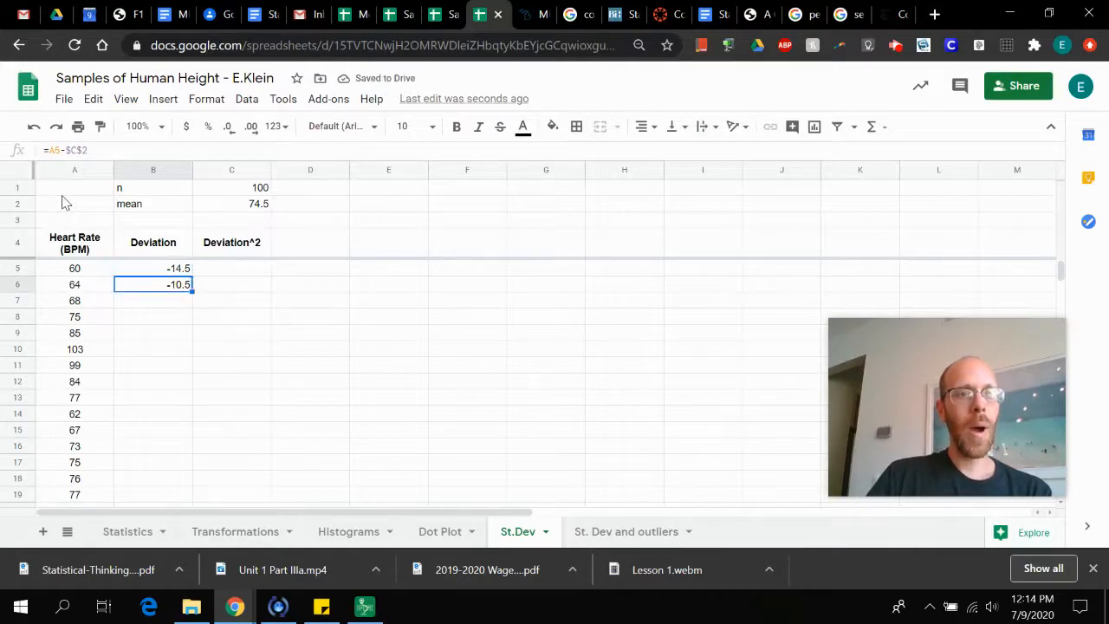
key(Up)
key(Down)
key(Up)
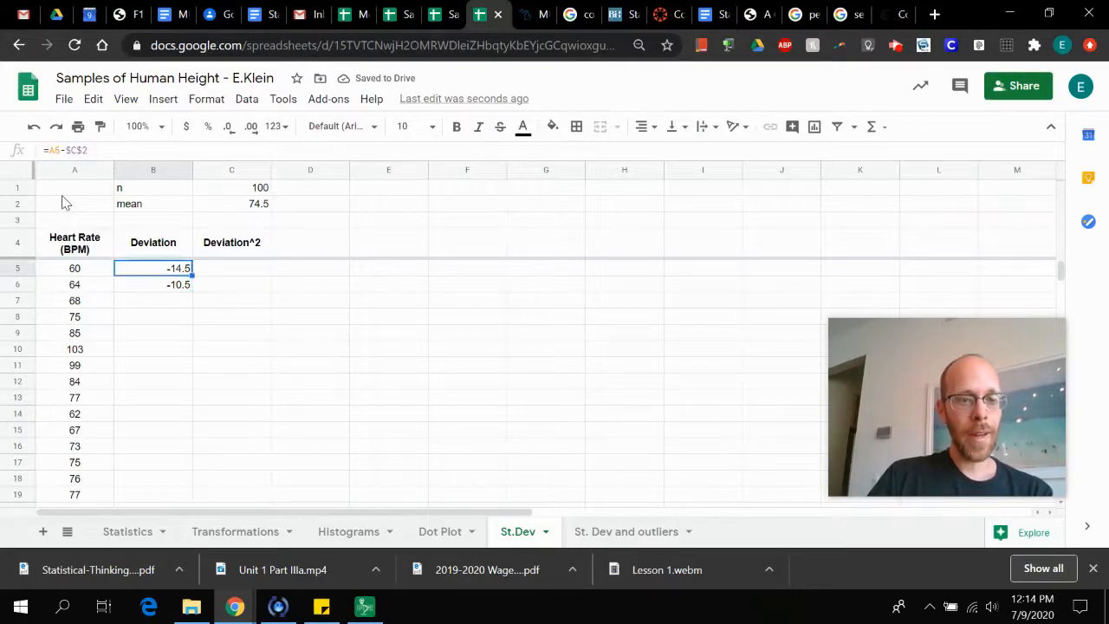
key(Down)
key(Up)
key(Down)
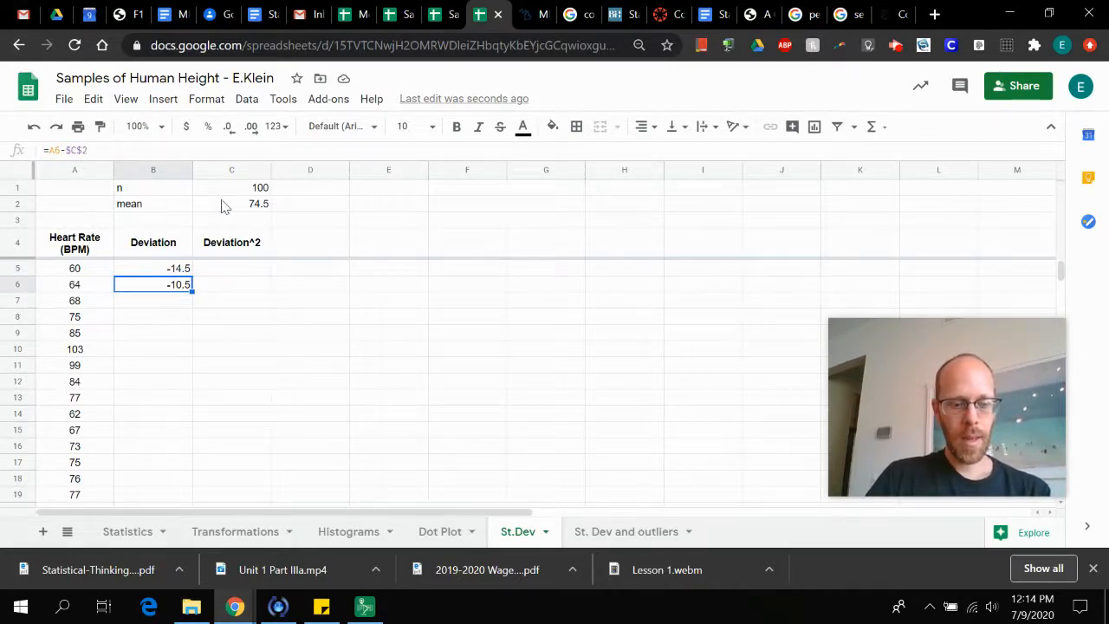
Enter the squared deviation formula =B5^2 in cell C5 under the Deviation^2 header
key(Up)
key(Right)
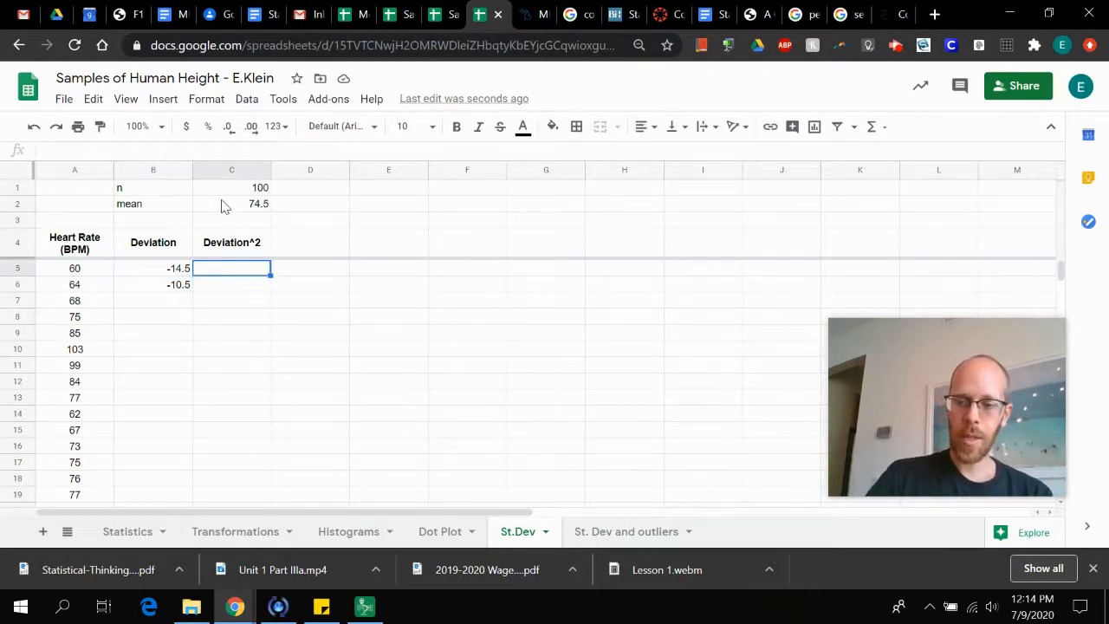
text(=)
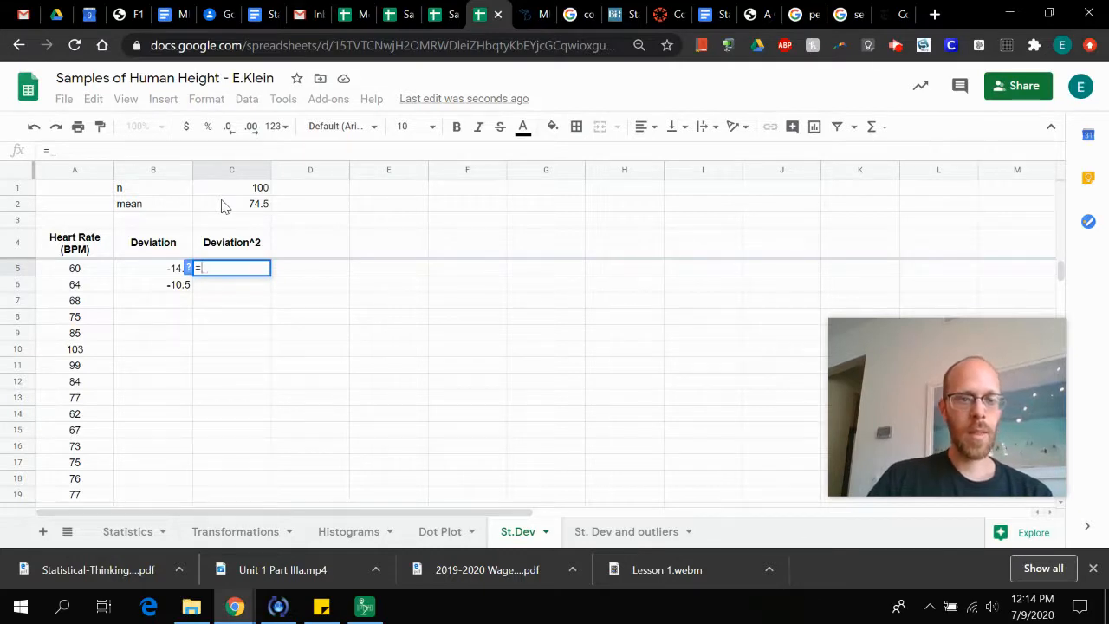
key(Left)
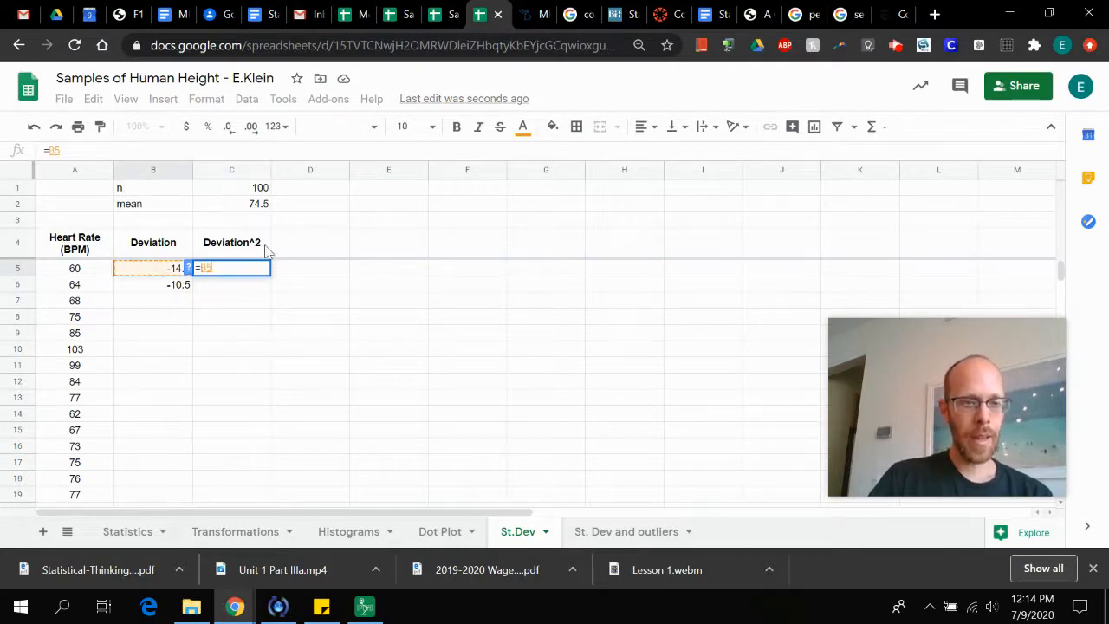
text(^2)
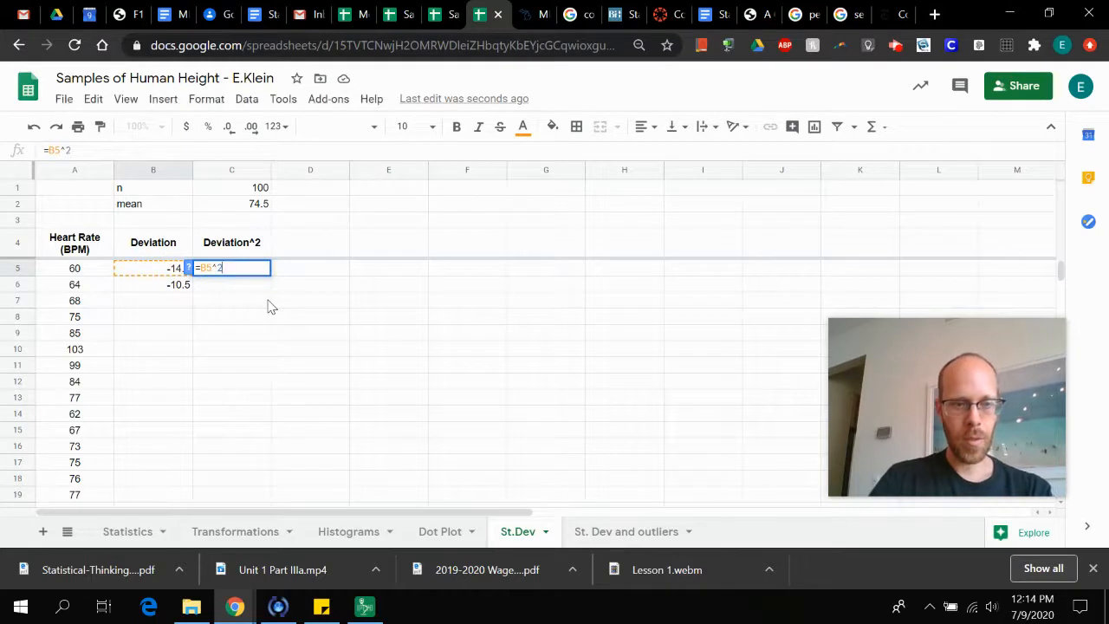
key(Return)
Copy the deviation and squared deviation formulas from B5:C5 into all remaining data rows, B6:C104
key(Up)
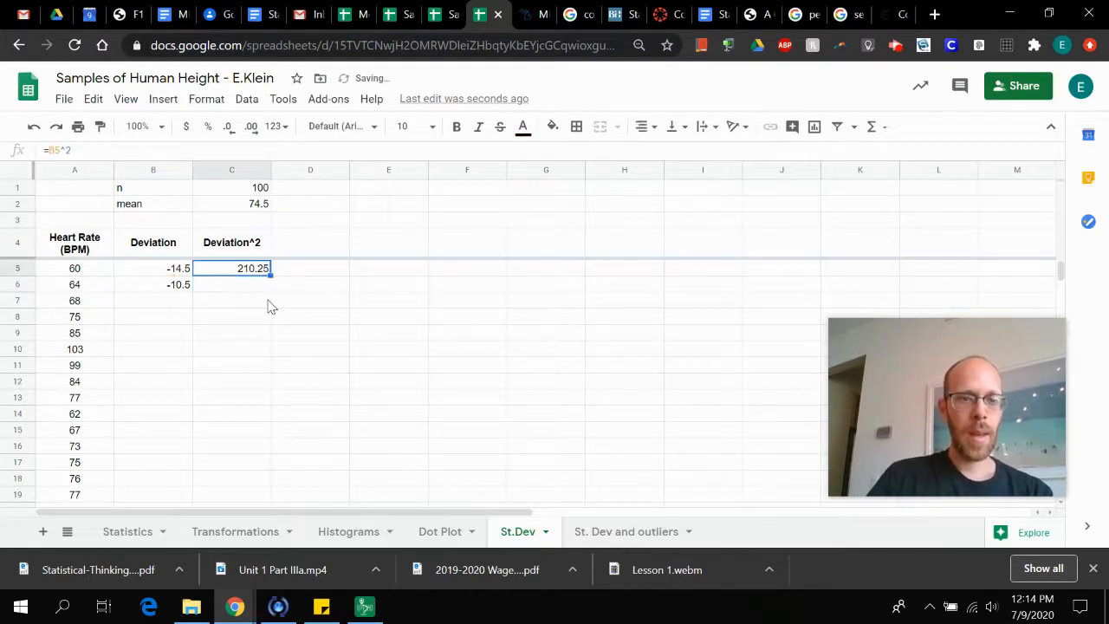
key(shift+Left)
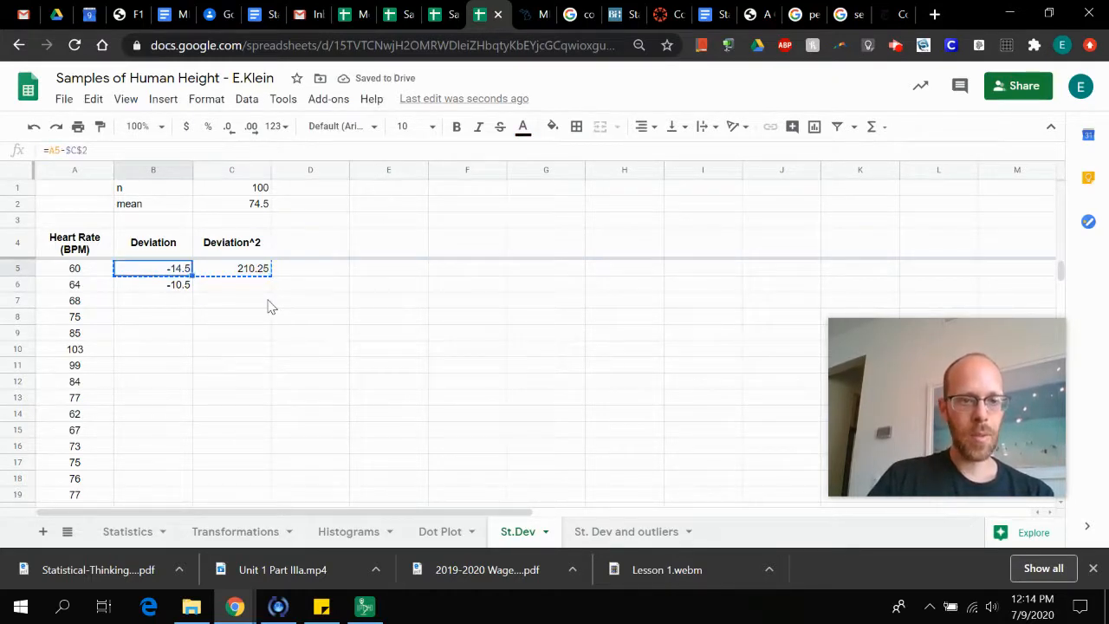
key(Left)
key(Down)
key(shift+Right)
key(shift+Down)
key(shift+Down)
key(shift+Down)
key(shift+Down)
key(shift+Down)
key(shift+Down)
key(shift+Down)
key(shift+Down)
key(shift+Down)
key(shift+Down)
key(shift+Down)
key(shift+Down)
key(shift+Down)
key(shift+Down)
key(shift+Down)
key(shift+Down)
key(shift+Down)
key(shift+Down)
key(shift+Down)
key(shift+Down)
key(shift+Down)
key(shift+Down)
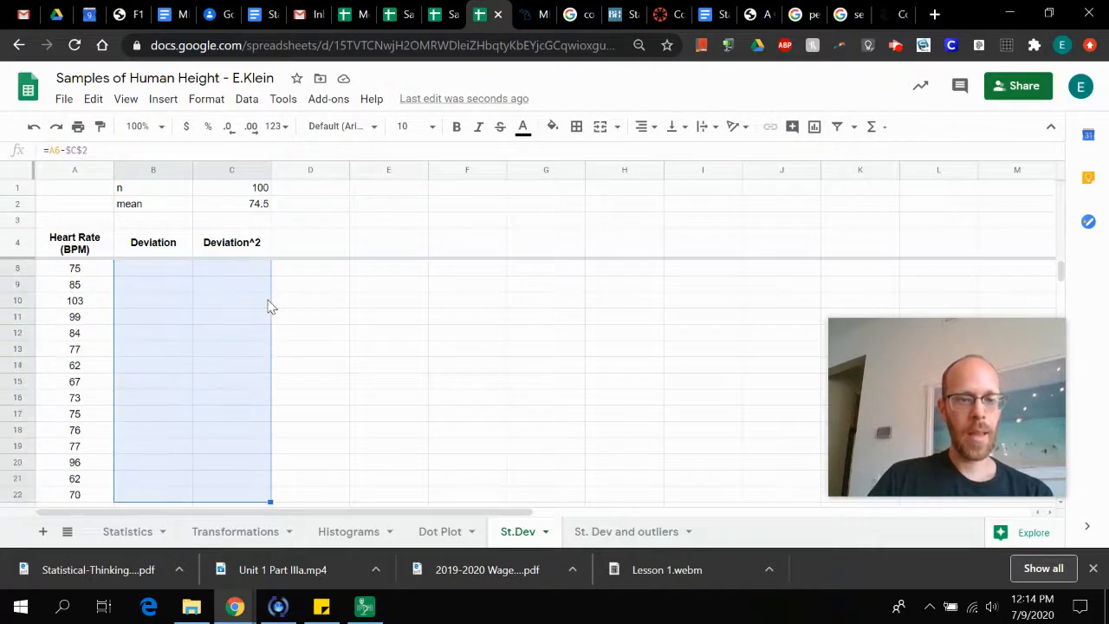
key(shift+Down)
key(shift+Down)
key(shift+Down)
key(shift+Down)
key(shift+Down)
key(shift+Down)
key(shift+Down)
key(shift+Down)
key(shift+Down)
key(shift+Down)
key(shift+Down)
key(shift+Down)
key(shift+Down)
key(shift+Down)
key(shift+Down)
key(shift+Down)
key(shift+Down)
key(shift+Down)
key(shift+Down)
key(shift+Down)
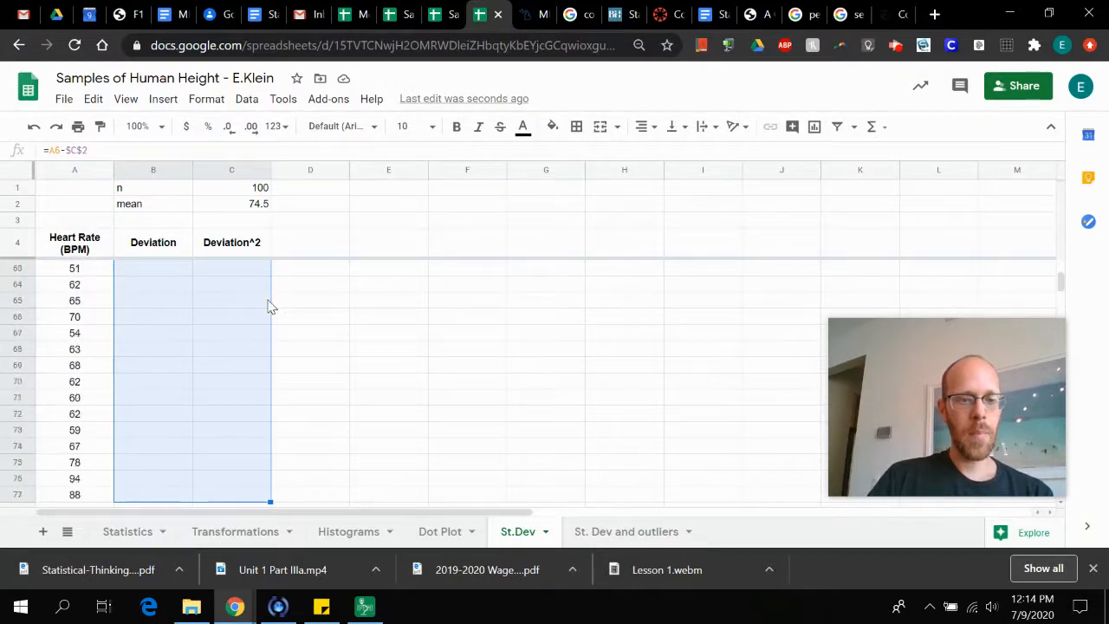
key(shift+Up)
key(shift+Up)
key(shift+Up)
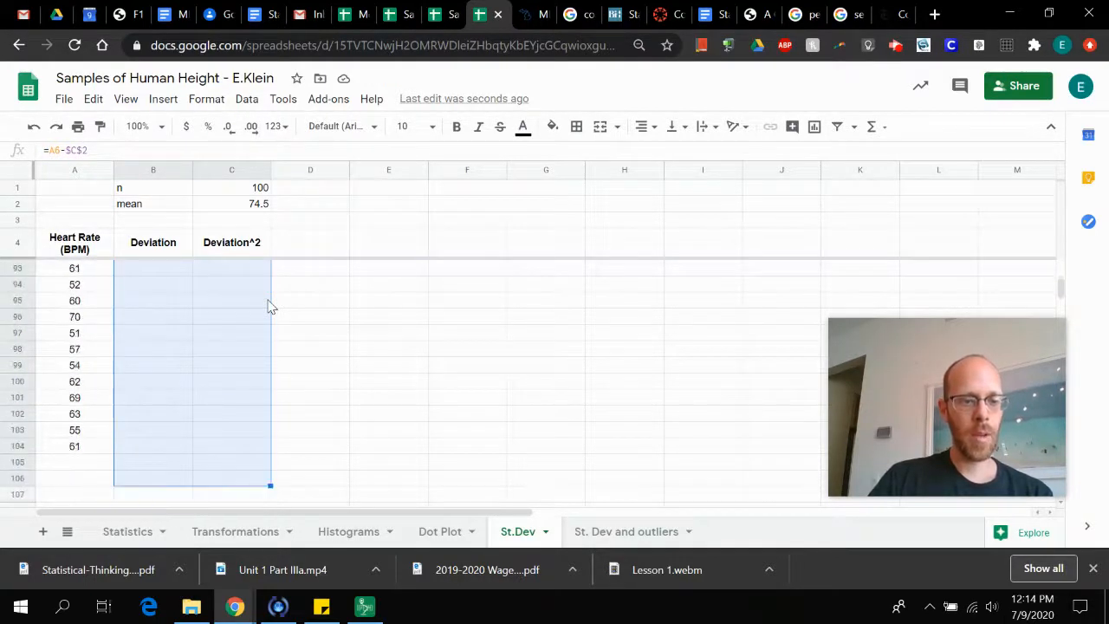
key(ctrl+v)
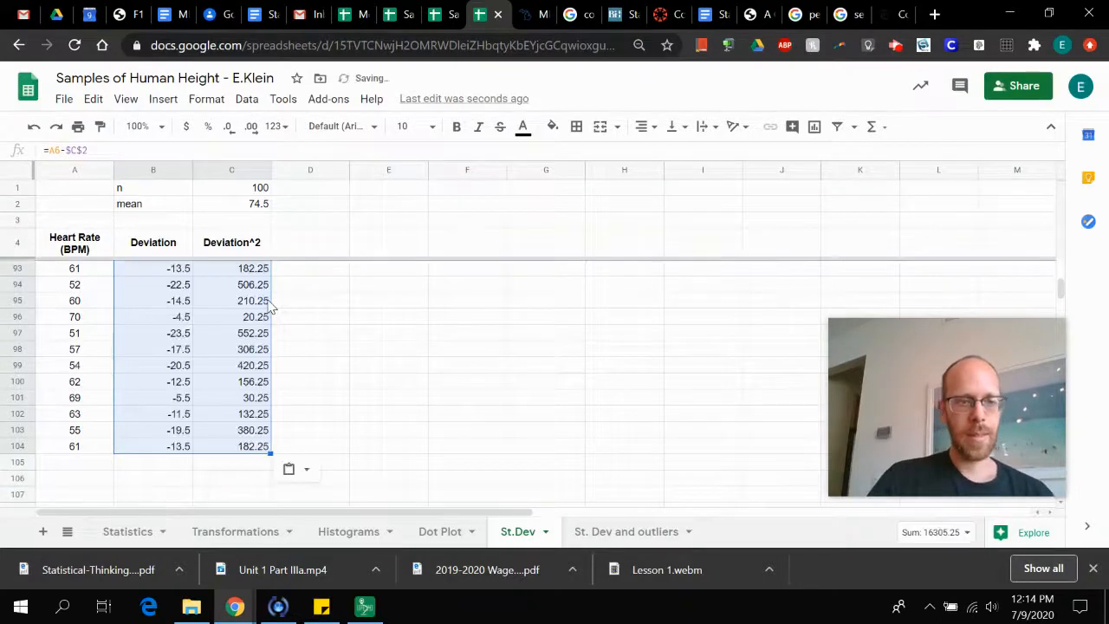
scroll(271, 307, up, 18)
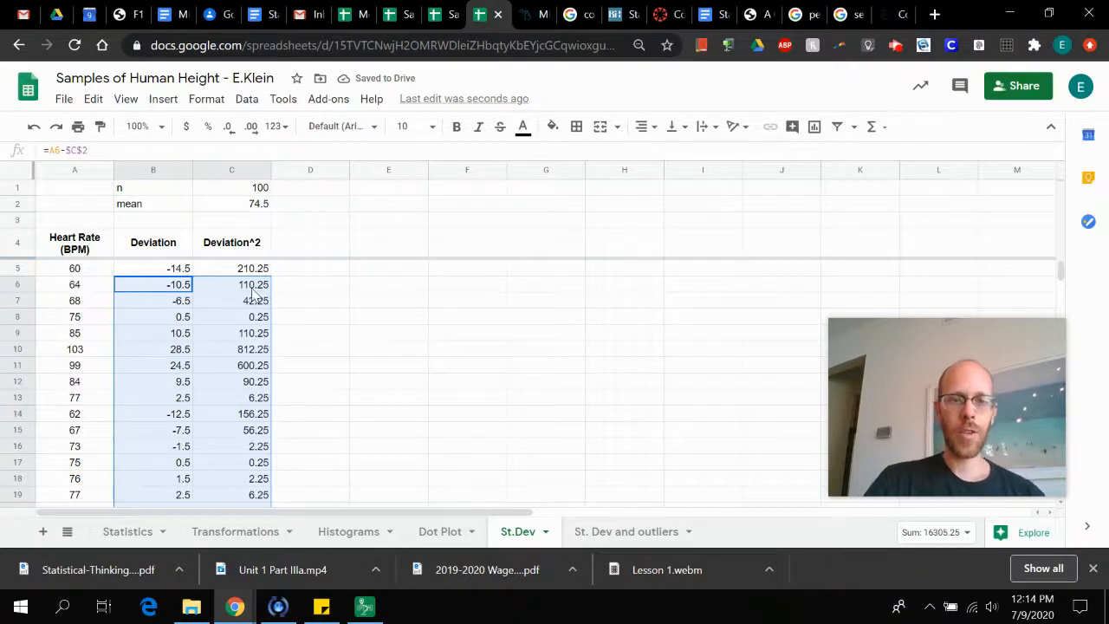
Label cell E1 "sum" and total the squared deviations in F1 with =sum(C5:C104)
click(390, 195)
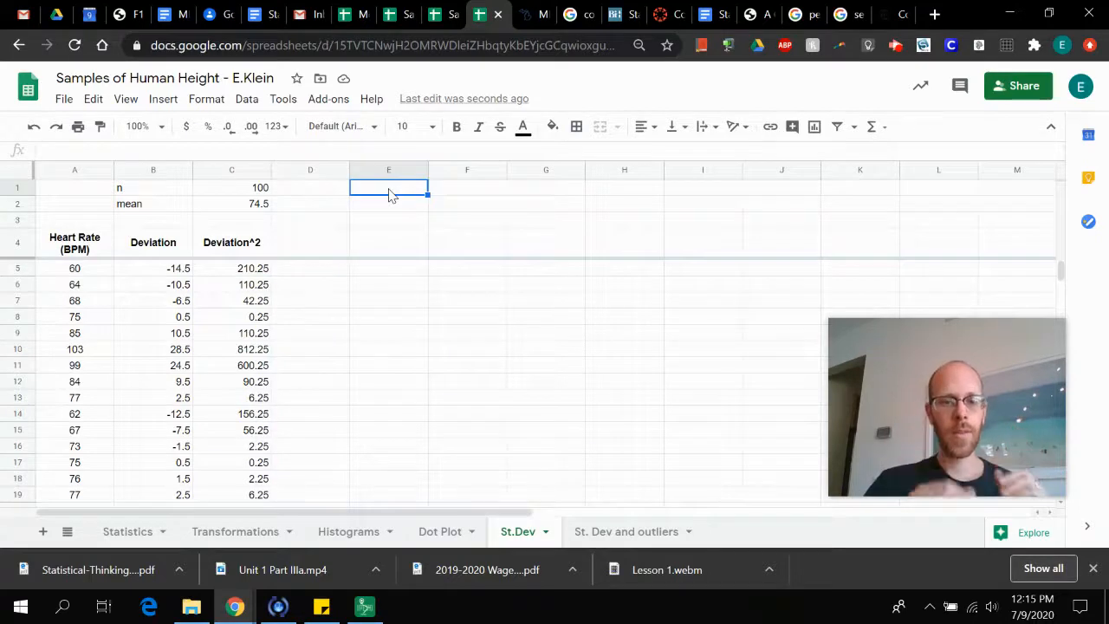
text(sum)
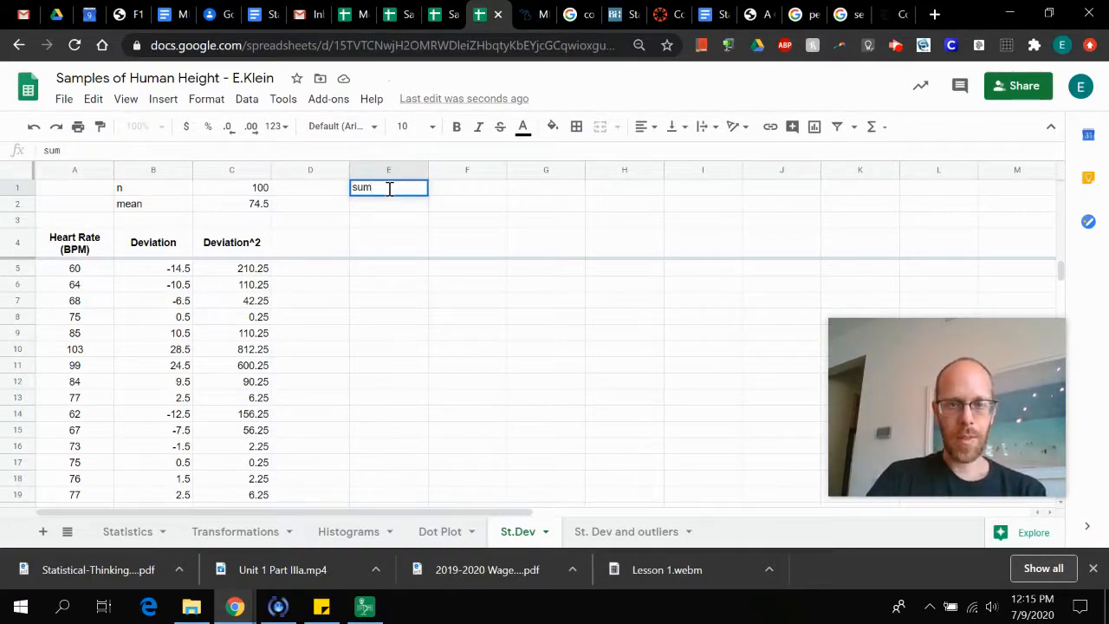
key(Tab)
text(=su)
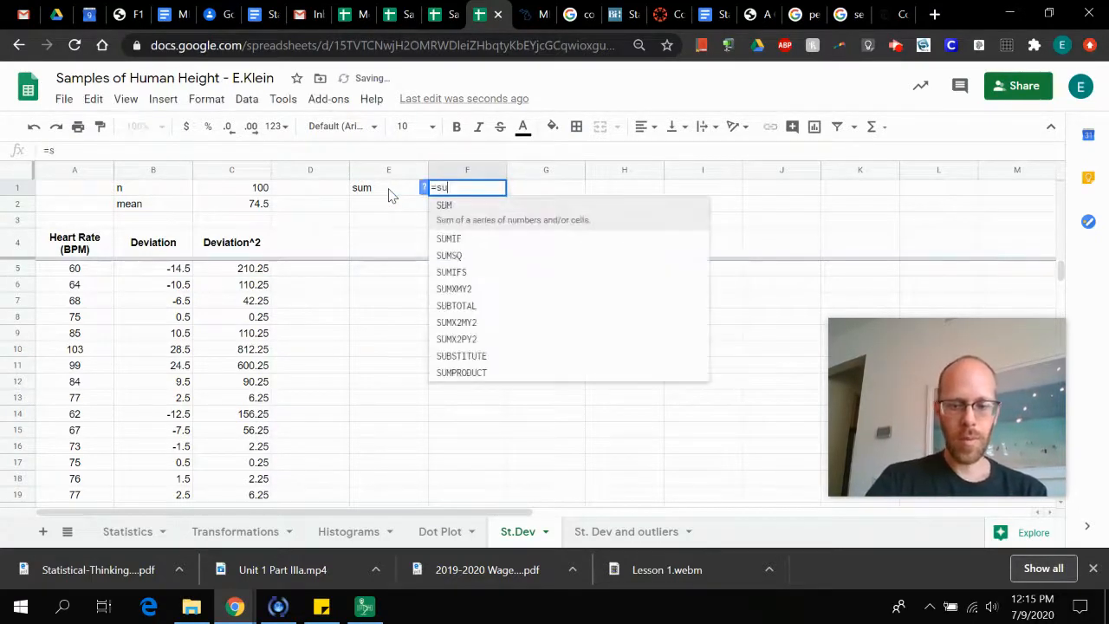
text(m()
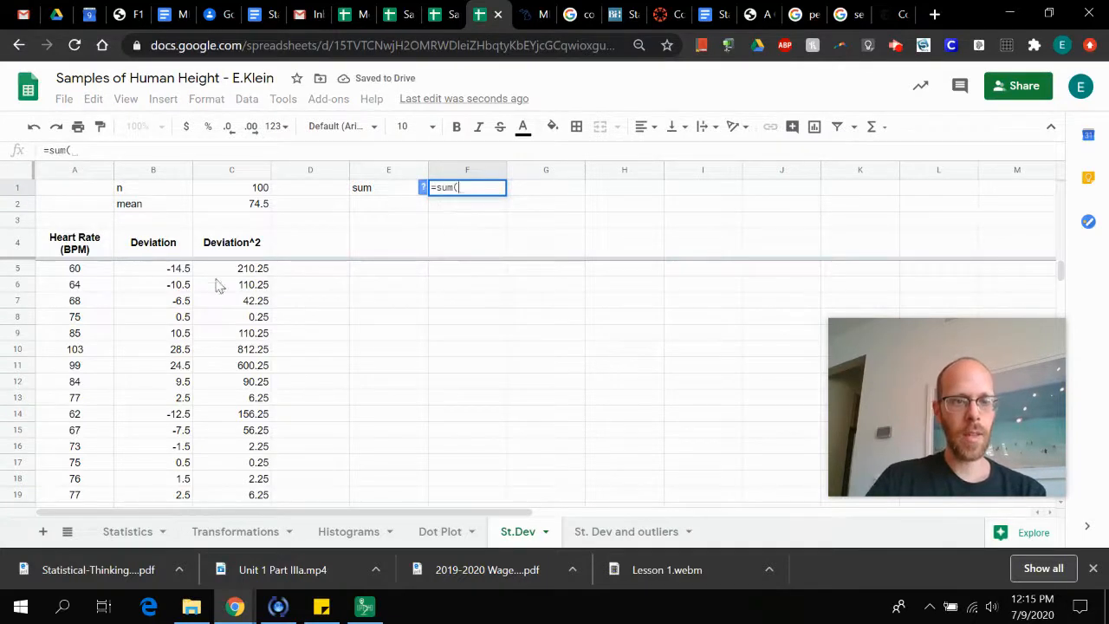
text(C)
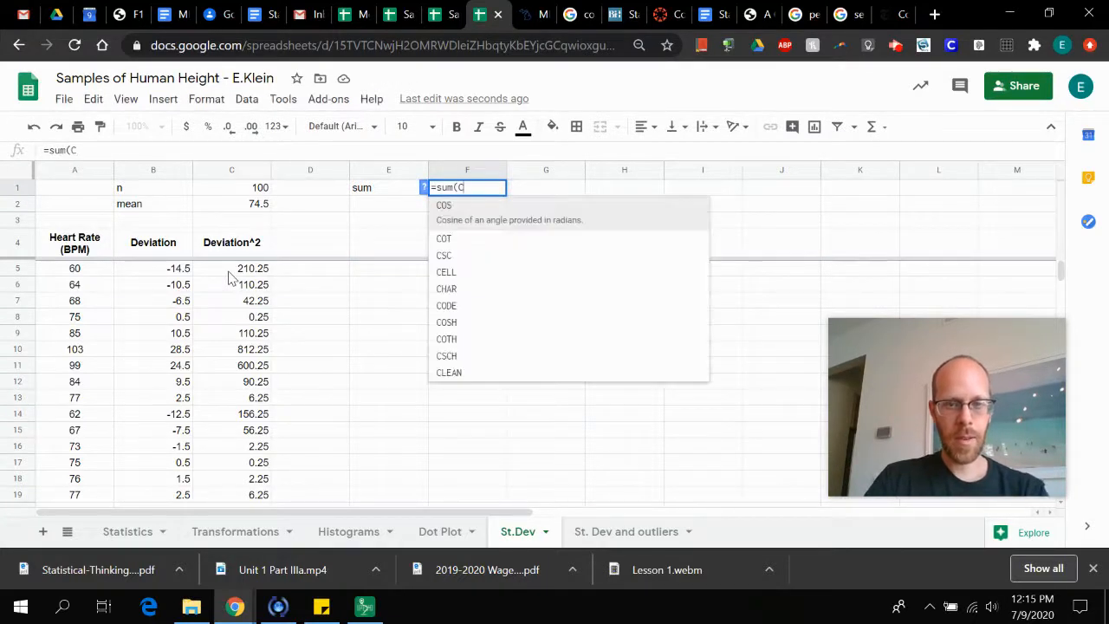
text(5:C104)
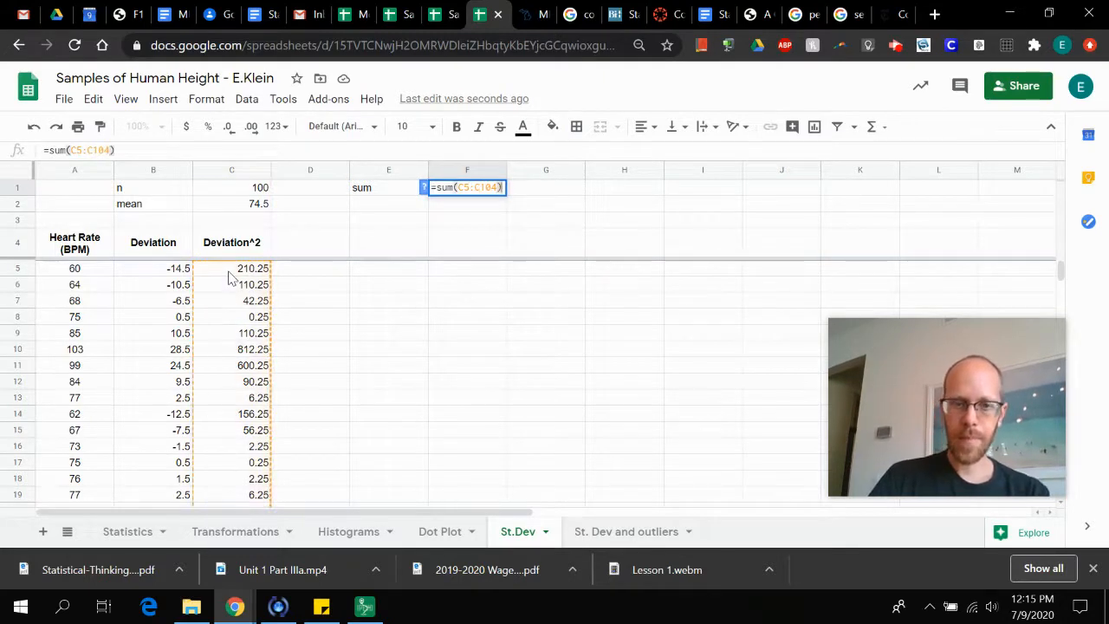
key(Return)
Label cell E2 "st.dev" beneath the sum label
key(Left)
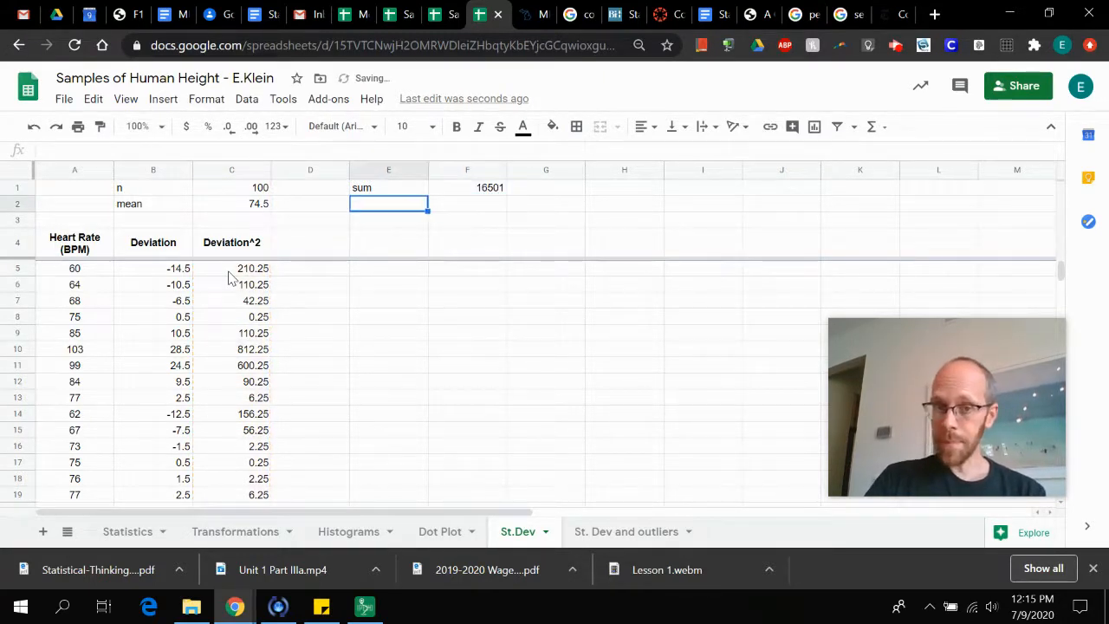
text(st)
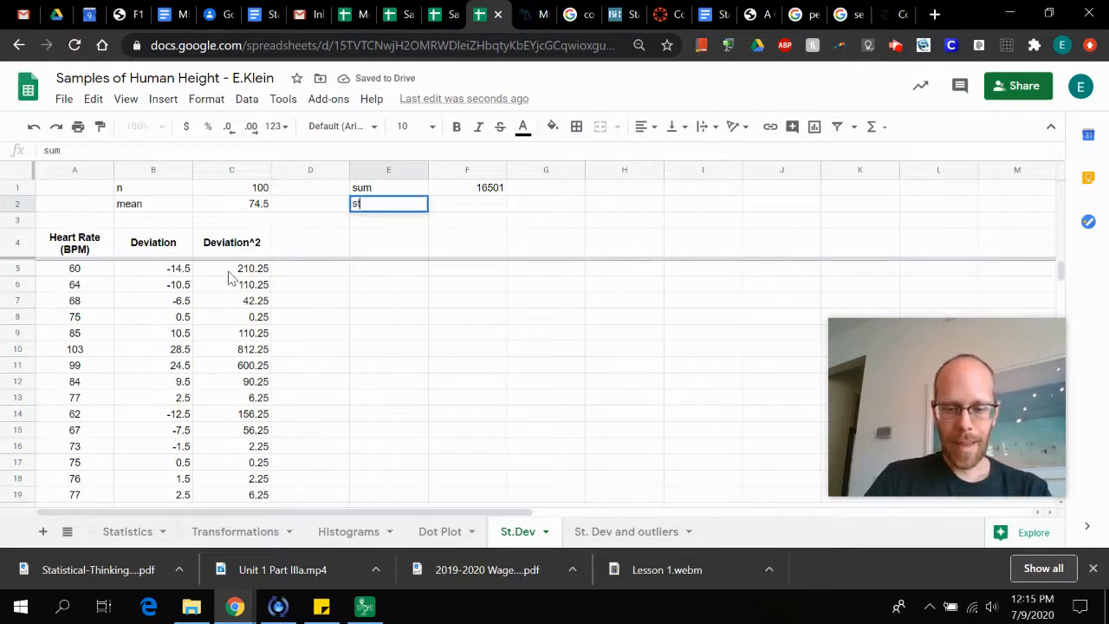
text(.dev)
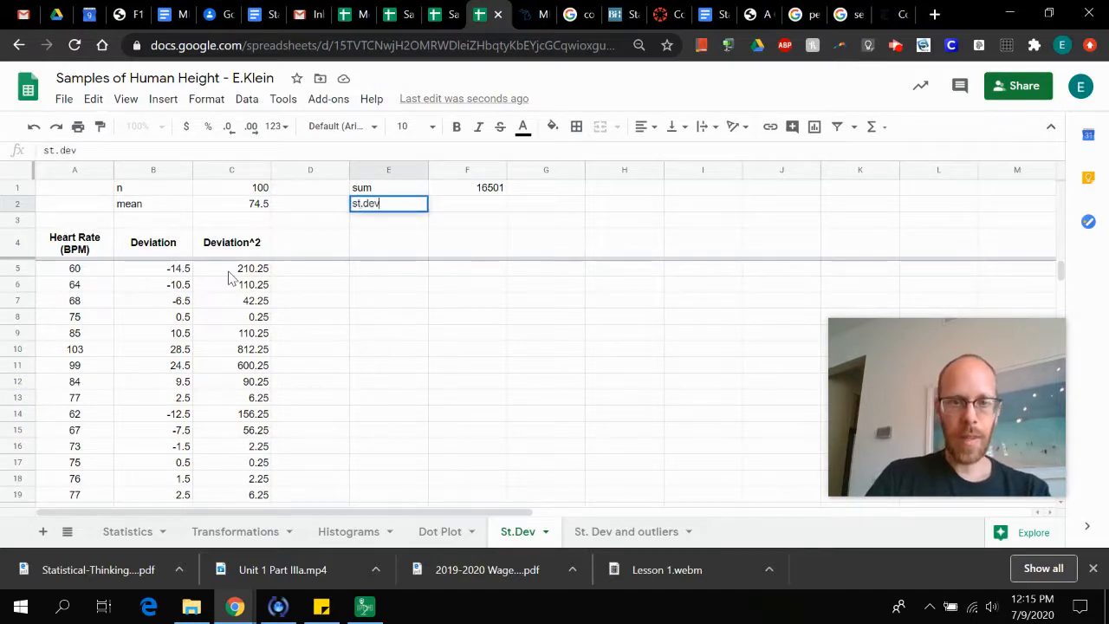
key(Tab)
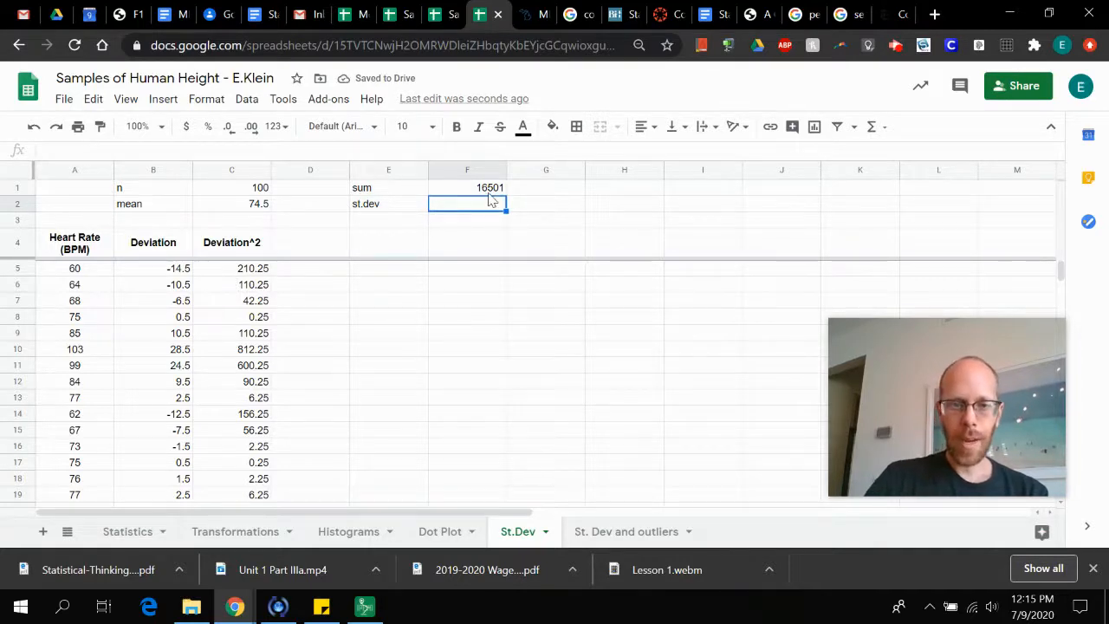
Calculate the sample standard deviation in cell F2 with the formula =sqrt(F1/(C1-1))
text(=sqrt)
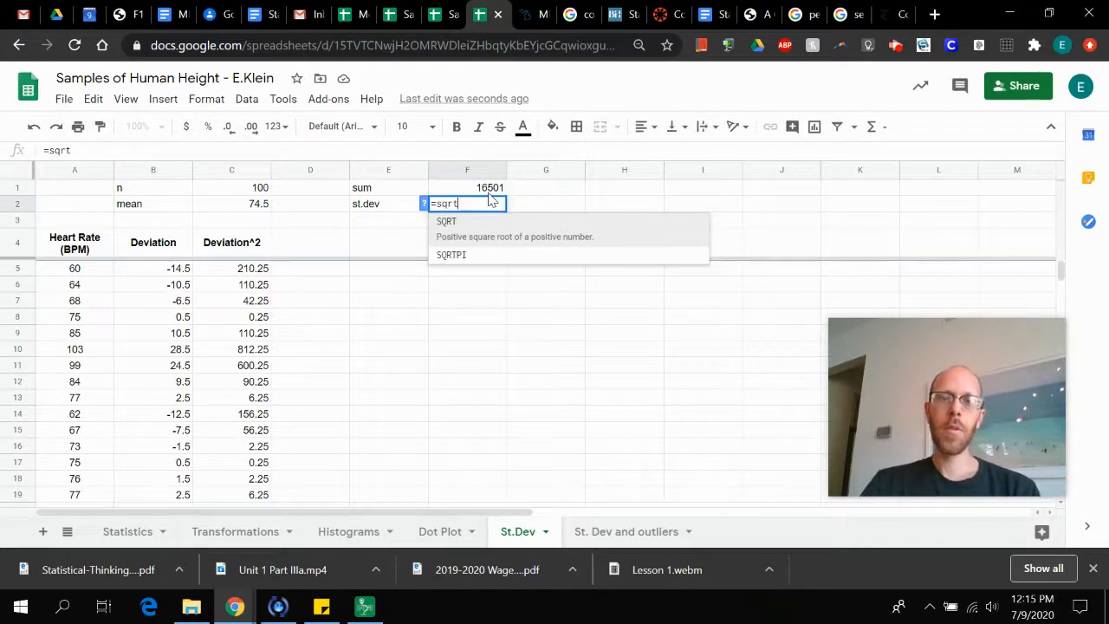
text(()
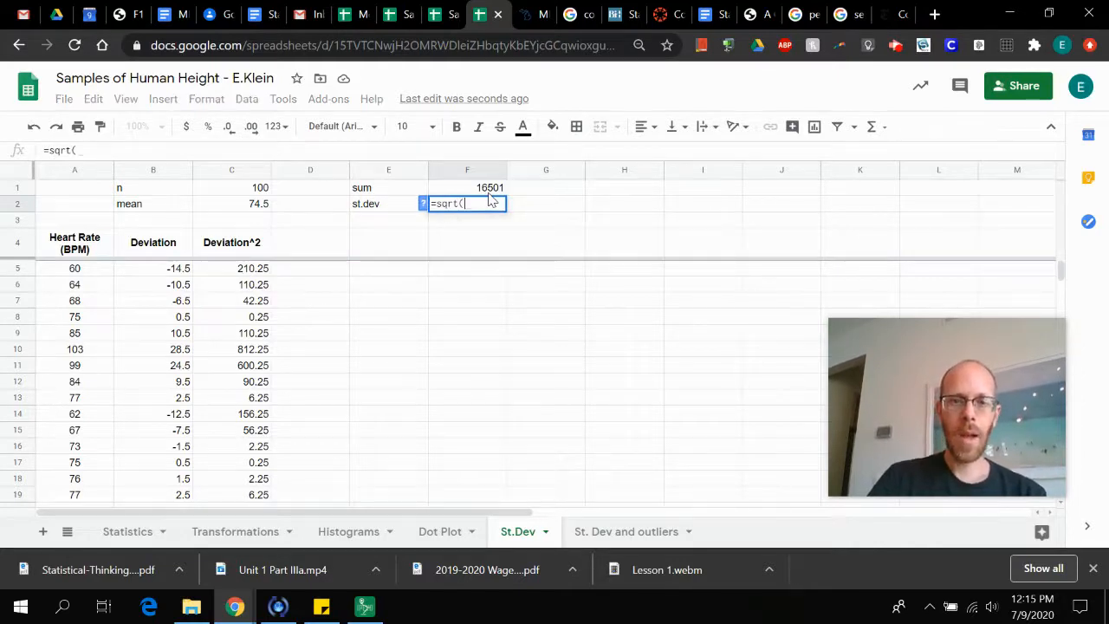
click(489, 194)
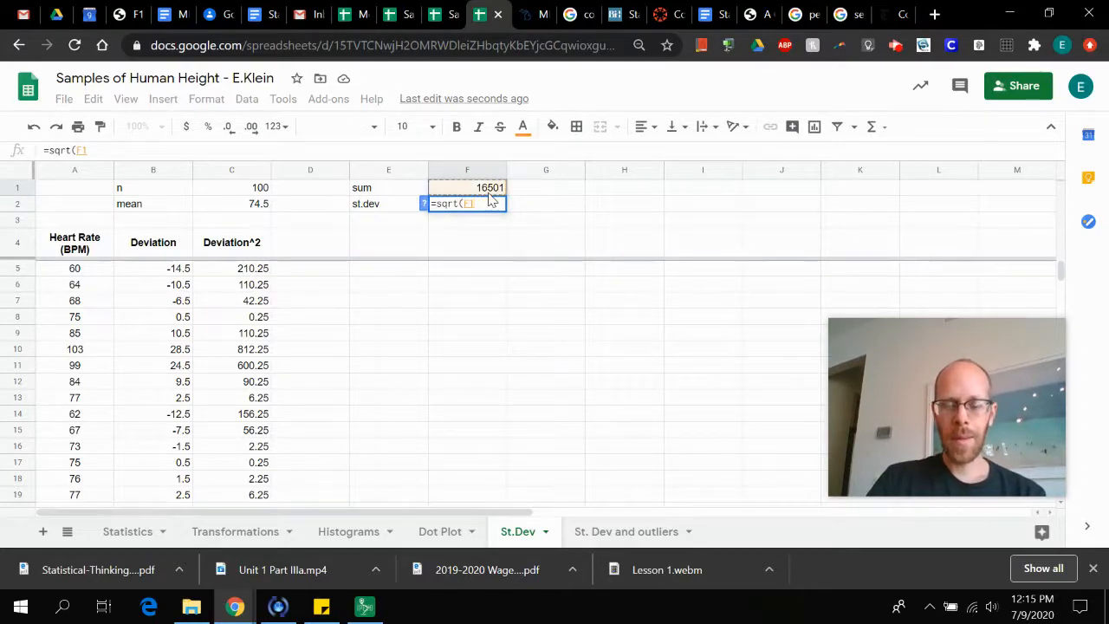
text(/)
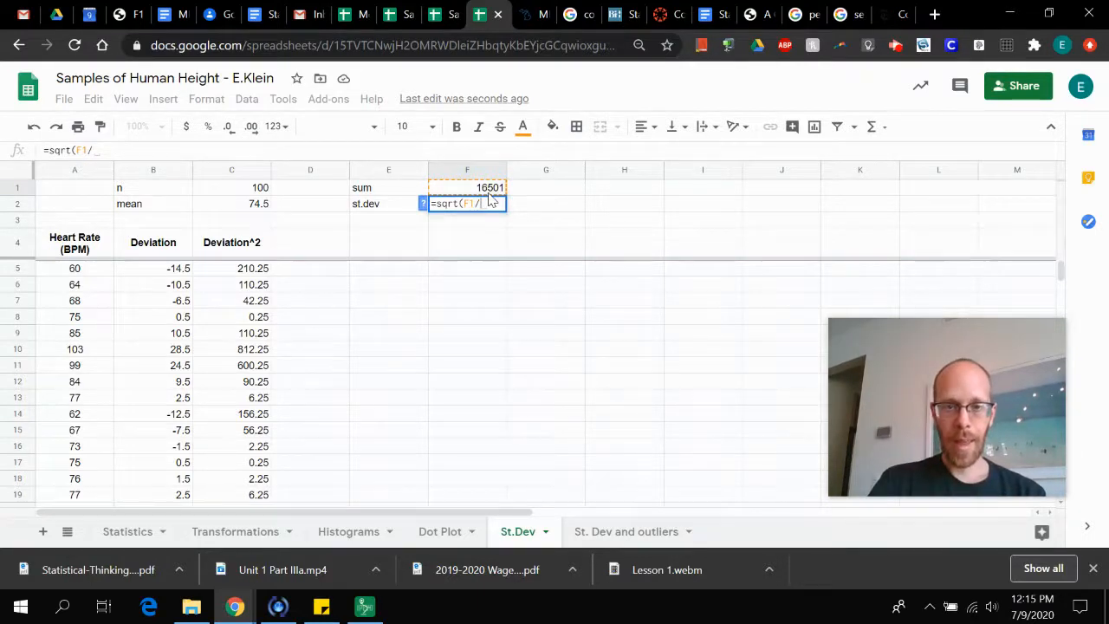
text(()
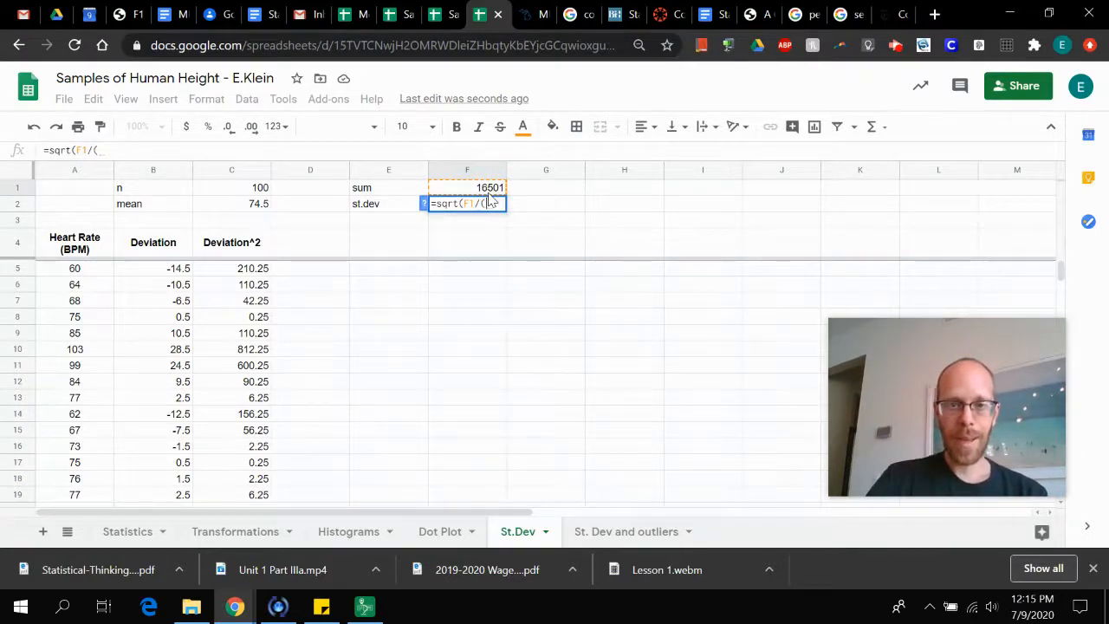
click(256, 193)
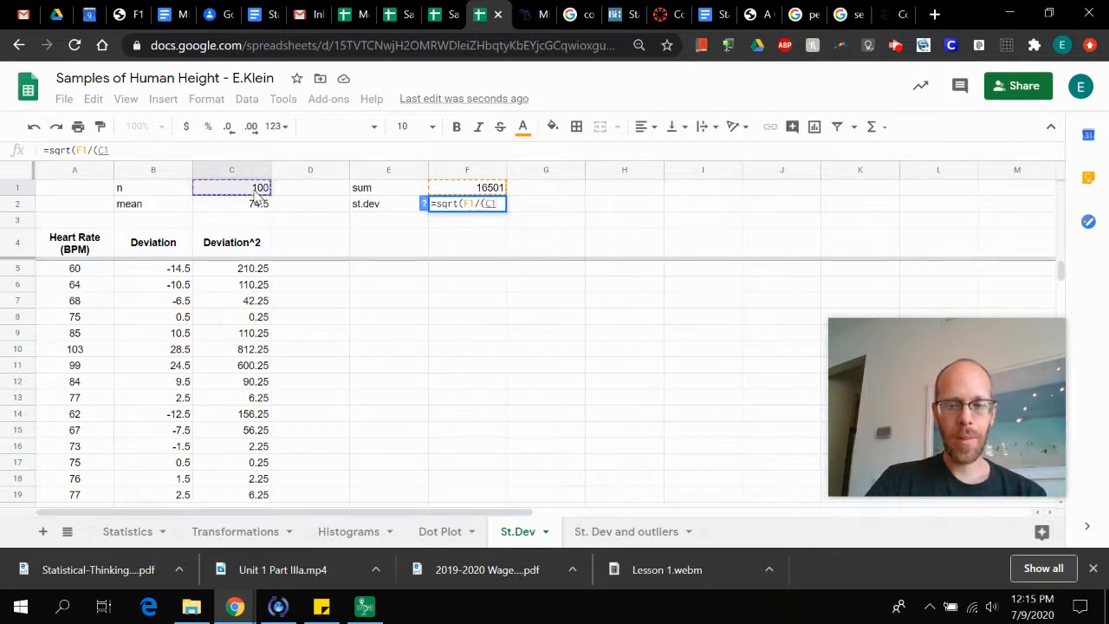
text(-)
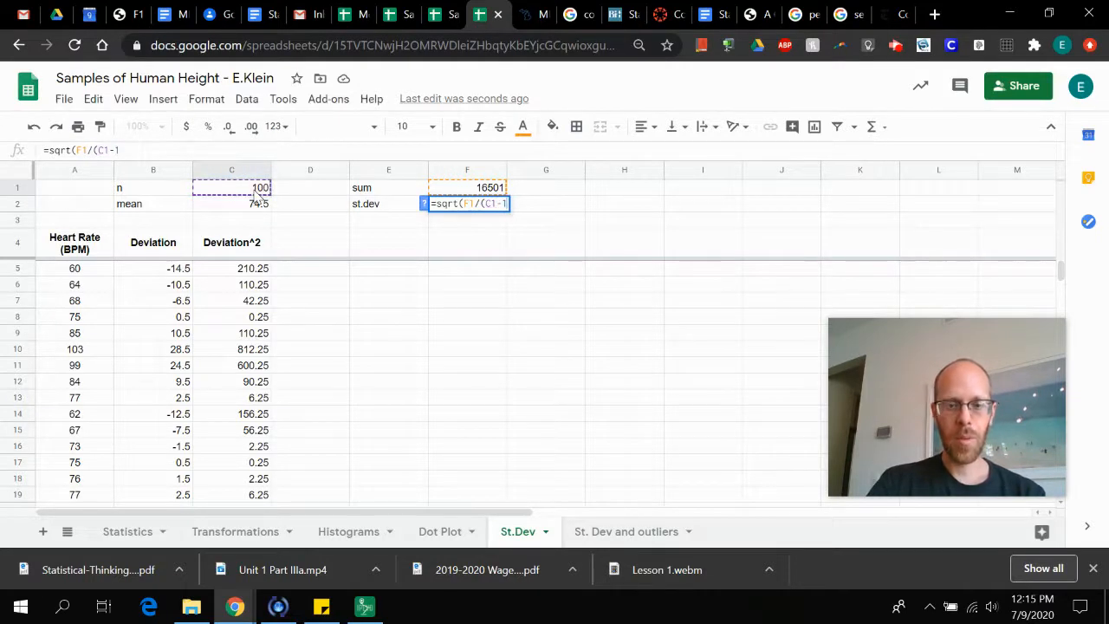
text(1))
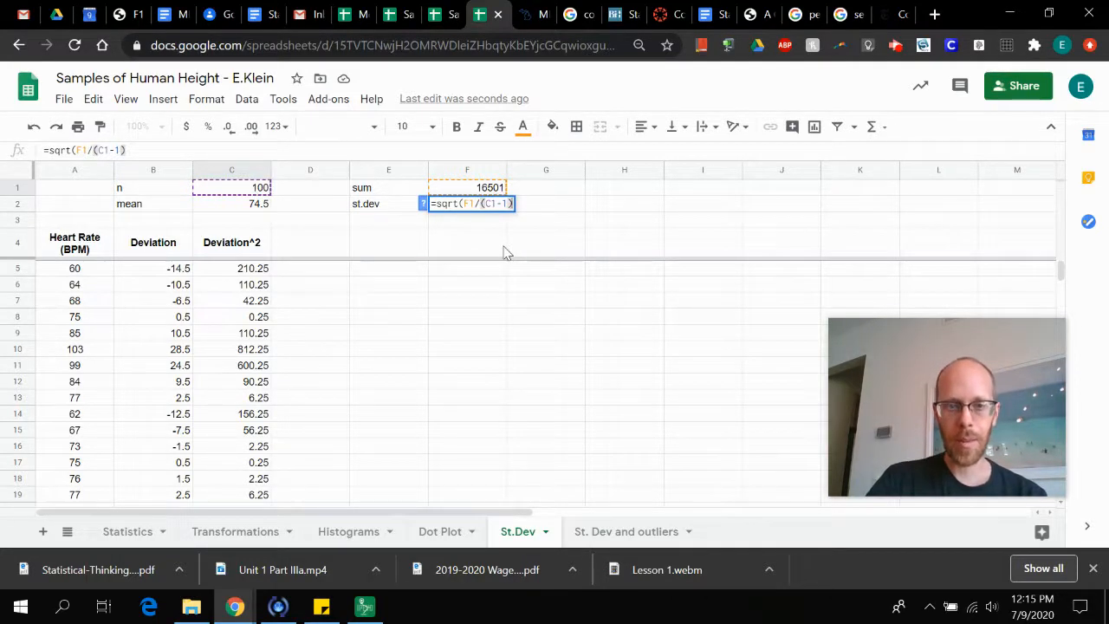
text())
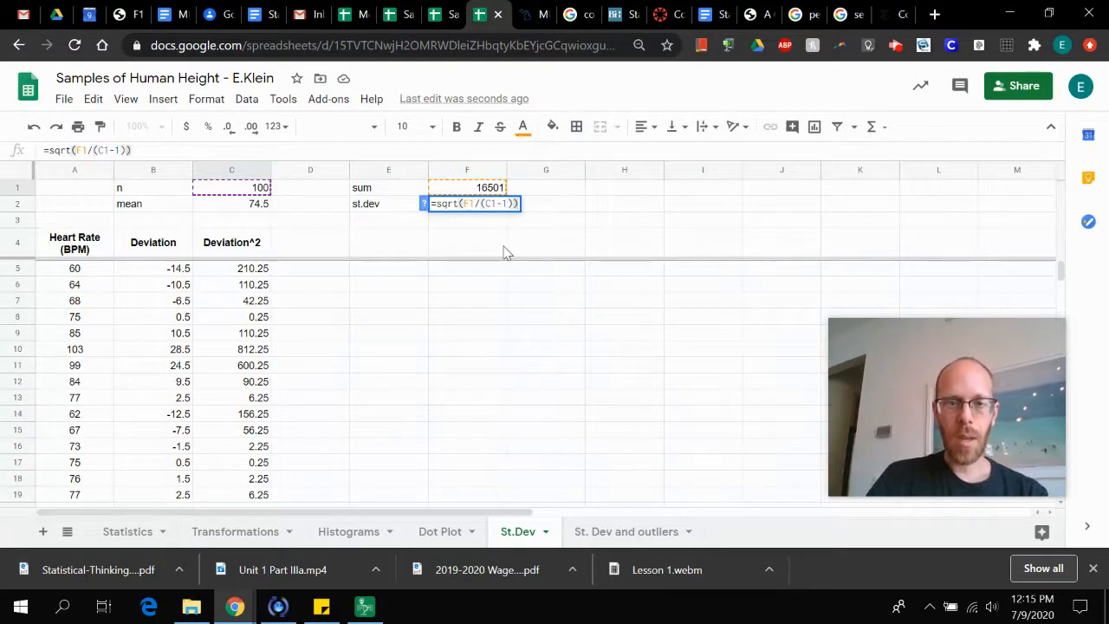
key(Return)
key(Up)
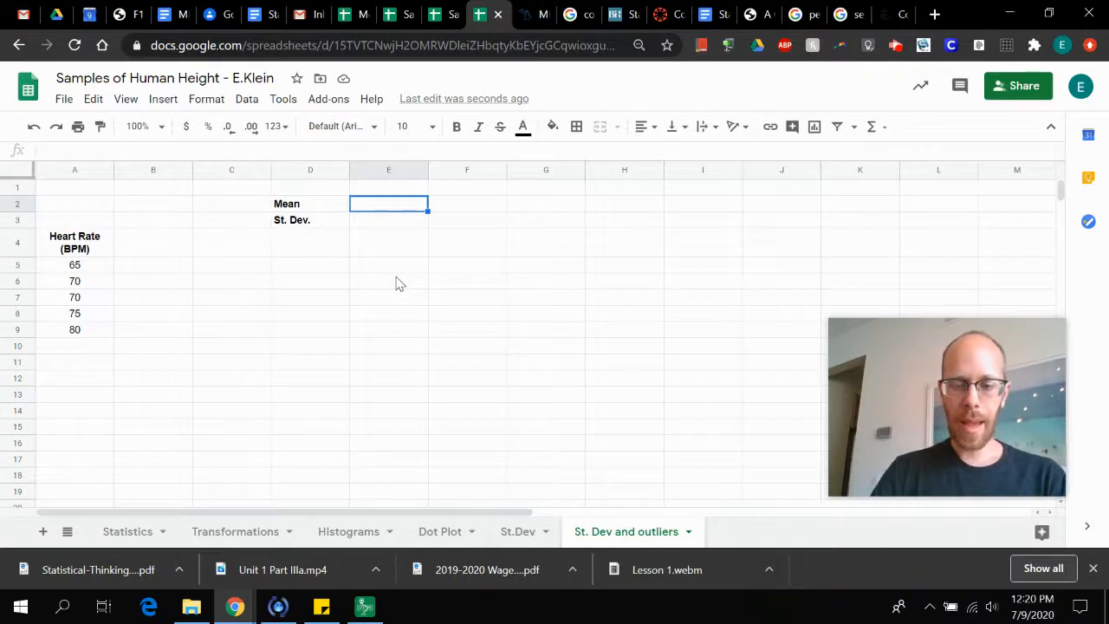
Calculate the mean of the five heart rates in cell E2 with the formula =average(A5:A9)
text(=mean)
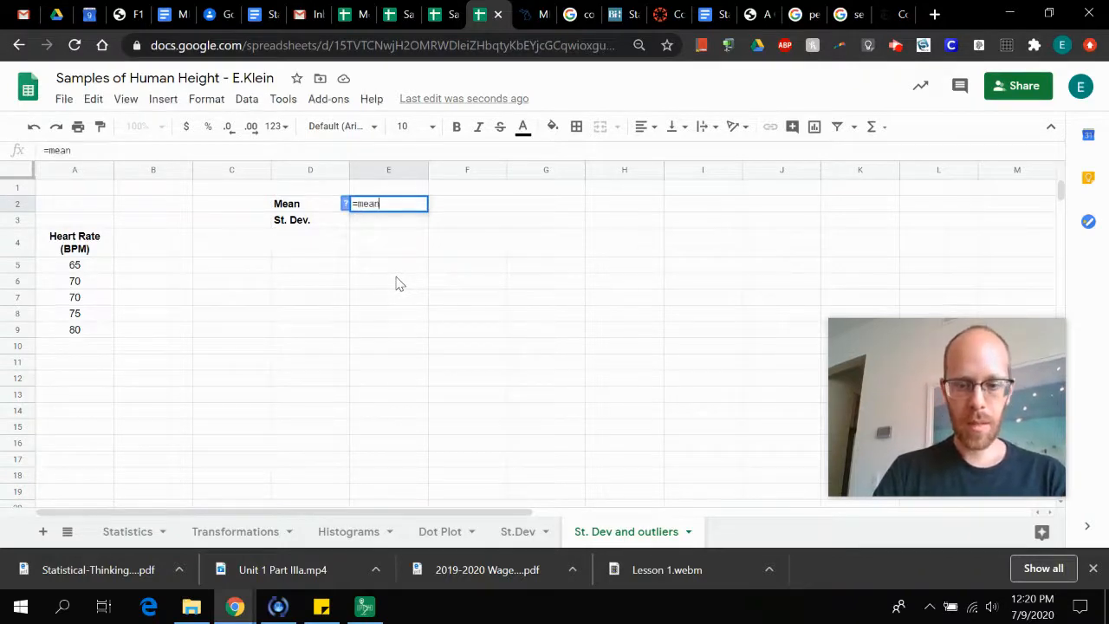
key(BackSpace)
key(BackSpace)
key(BackSpace)
key(BackSpace)
text(aver)
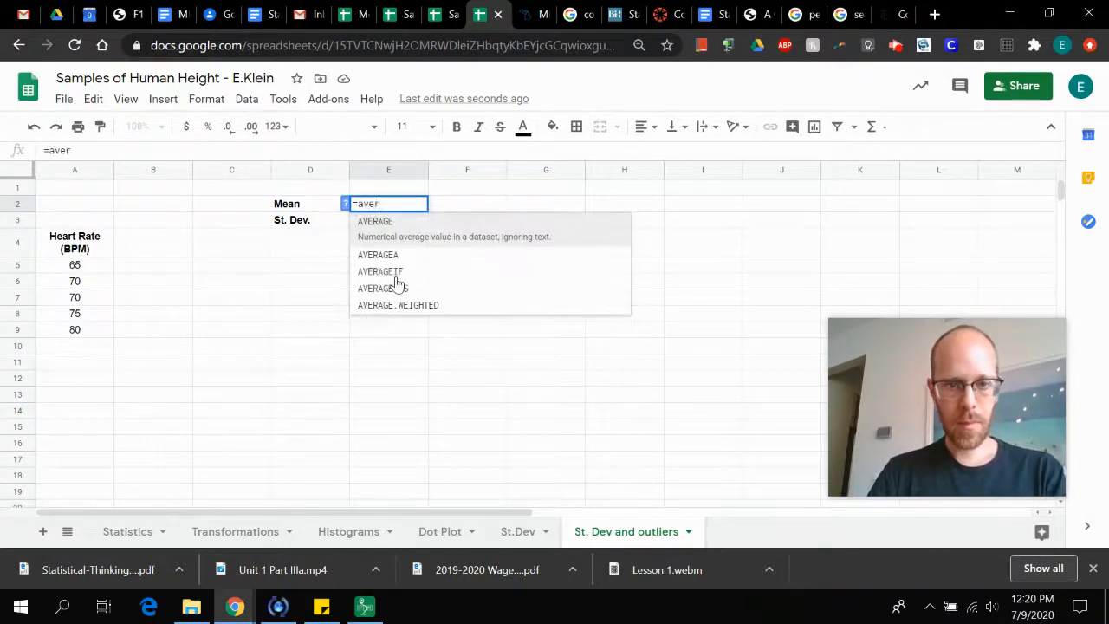
text(age()
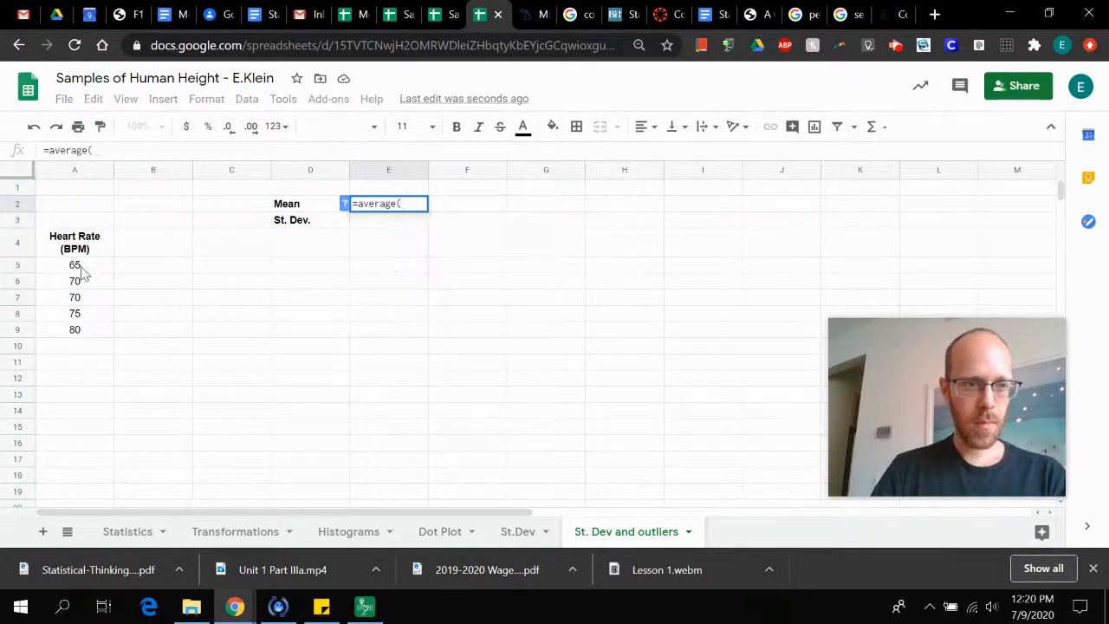
drag(77, 266, 82, 335)
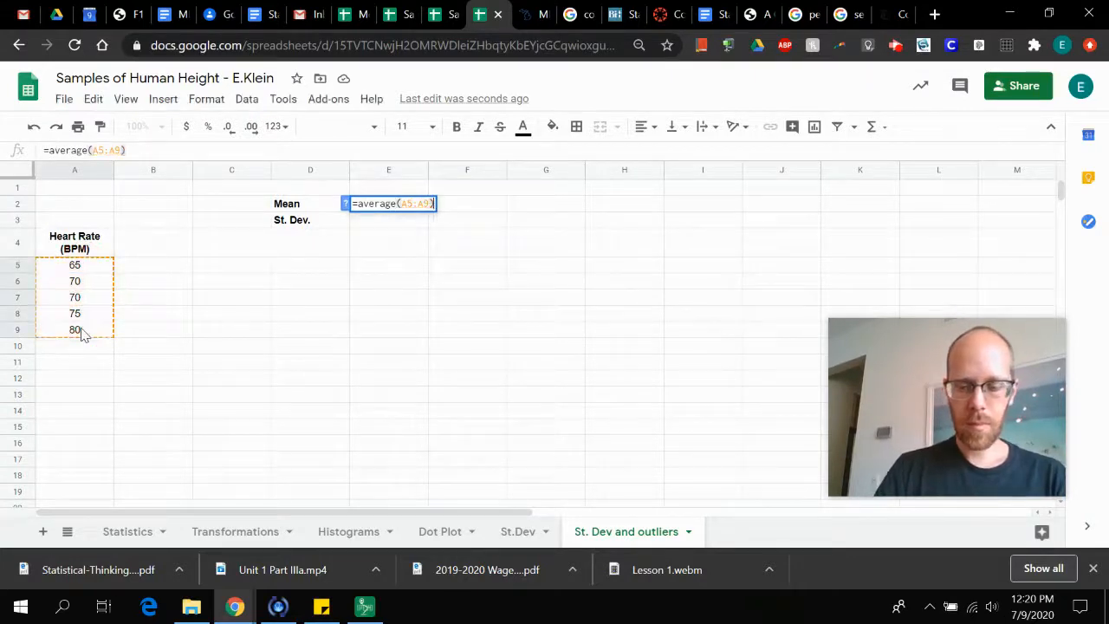
key(Return)
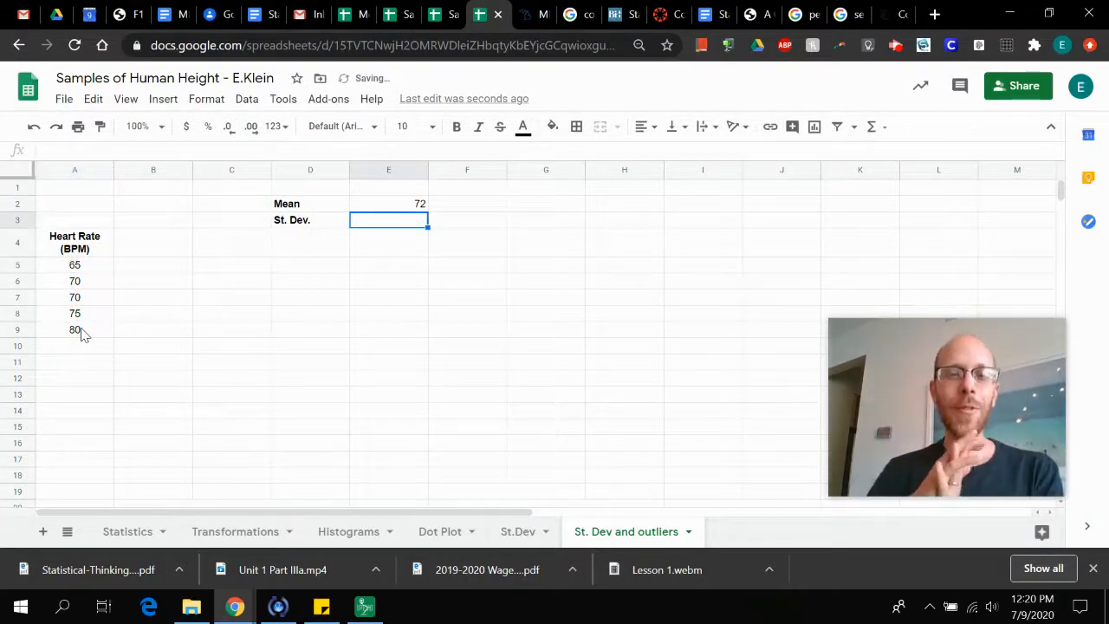
Calculate the standard deviation of the same heart rates in cell E3 with =stdev(A5:A9)
click(517, 532)
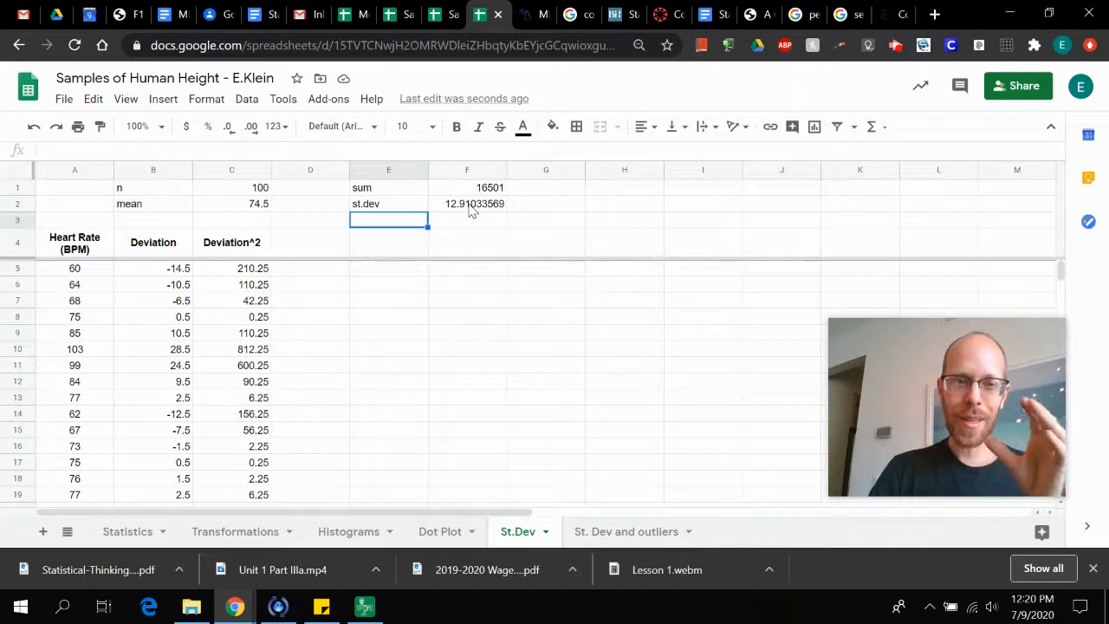
click(631, 538)
text(=)
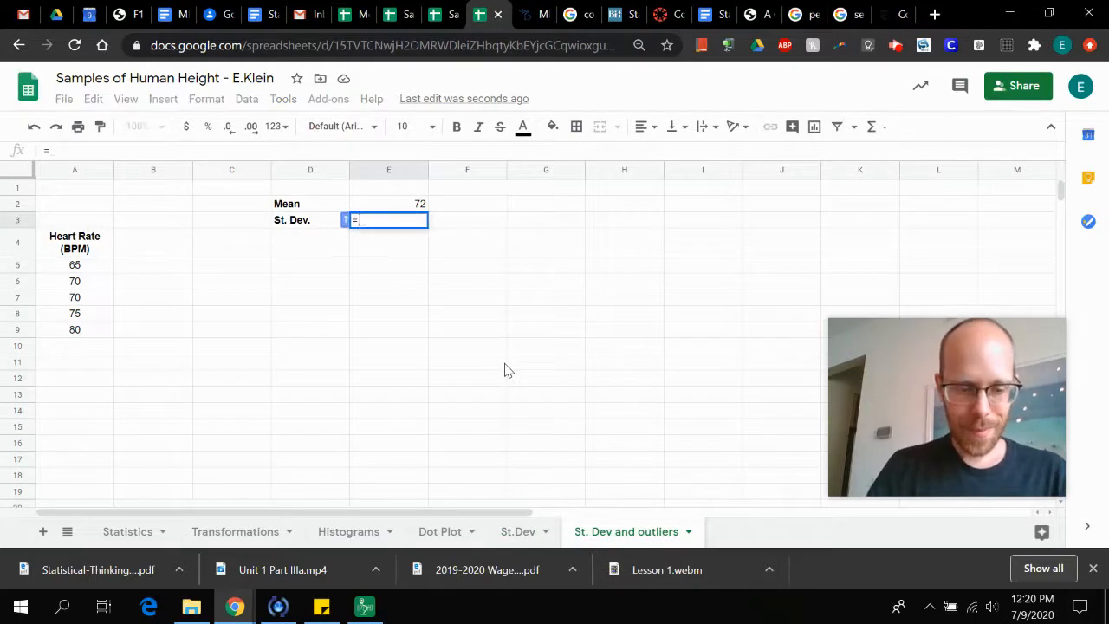
text(stdev()
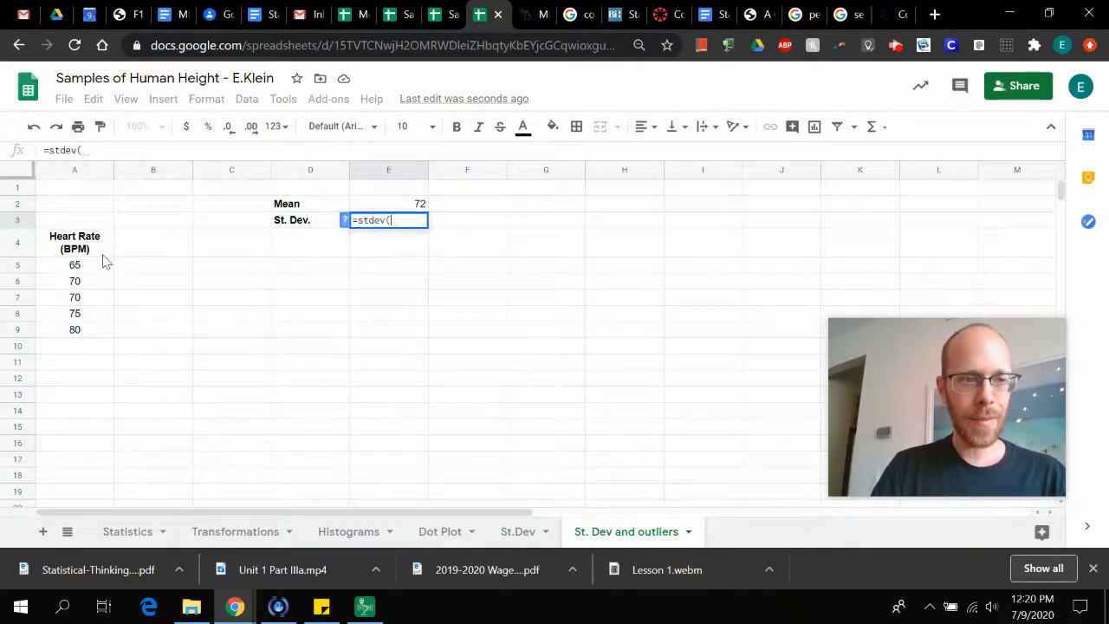
drag(87, 264, 87, 336)
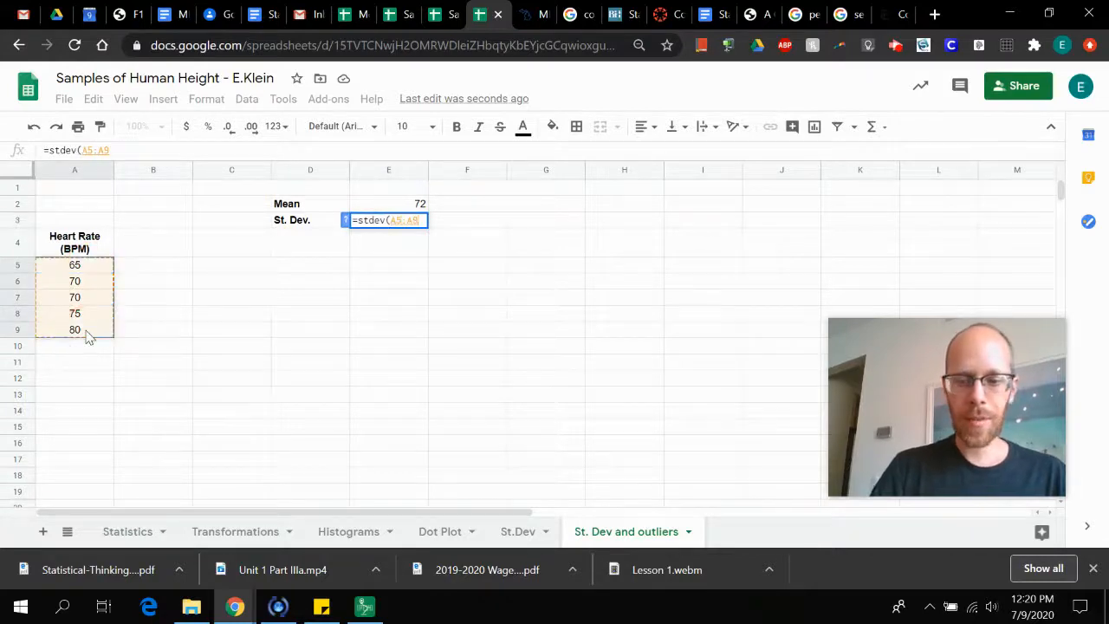
key(Return)
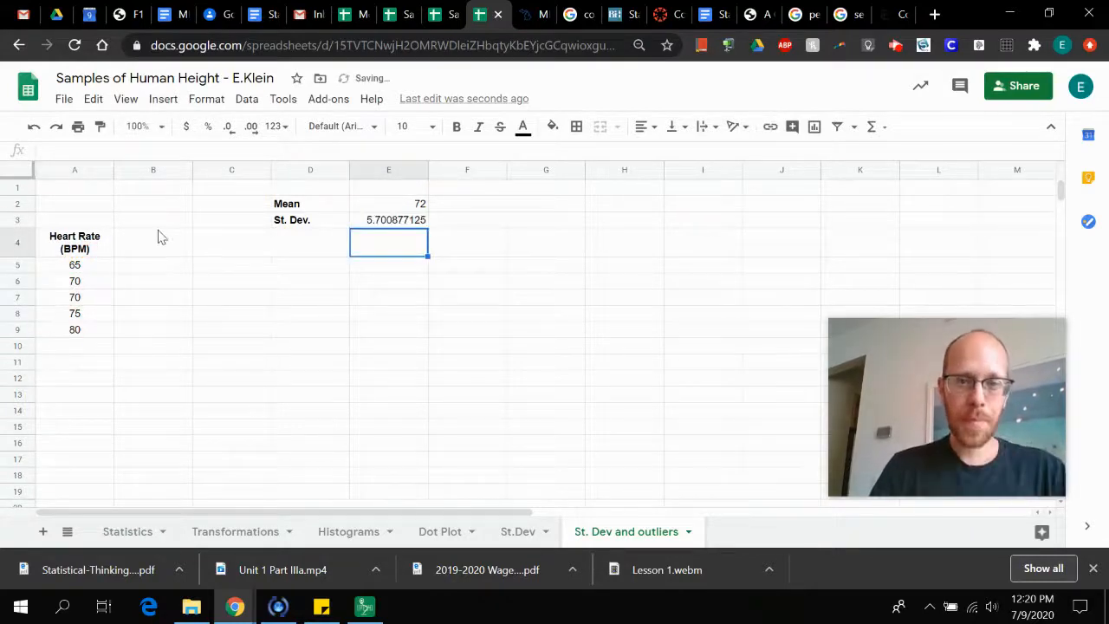
Format the mean and standard deviation in E2:E3 with the Number format showing two decimals
click(397, 206)
shift+click(401, 227)
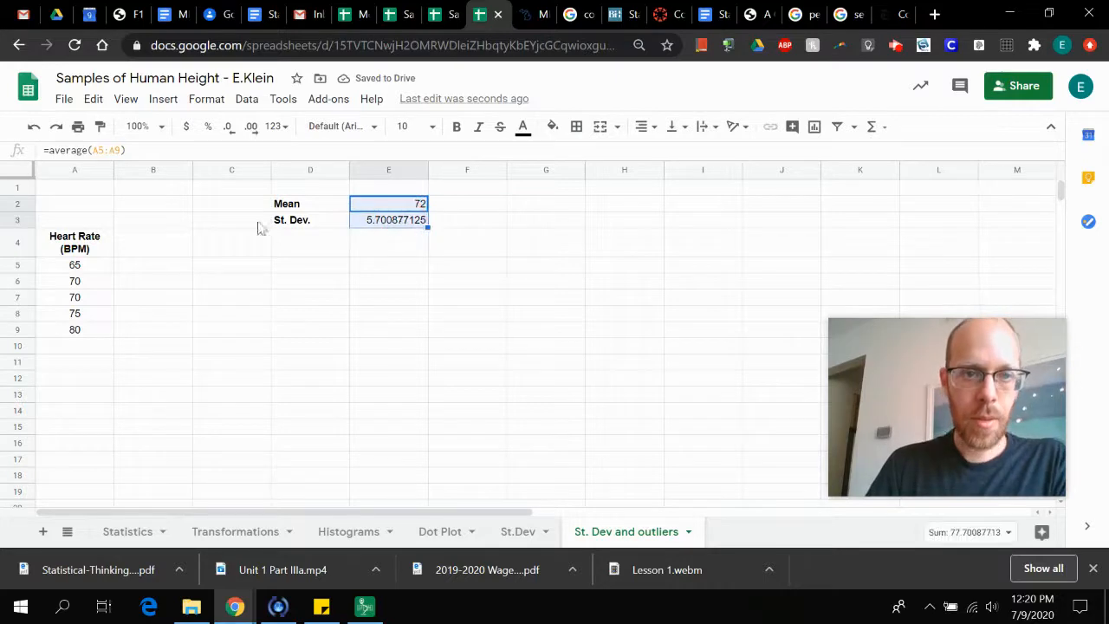
click(160, 102)
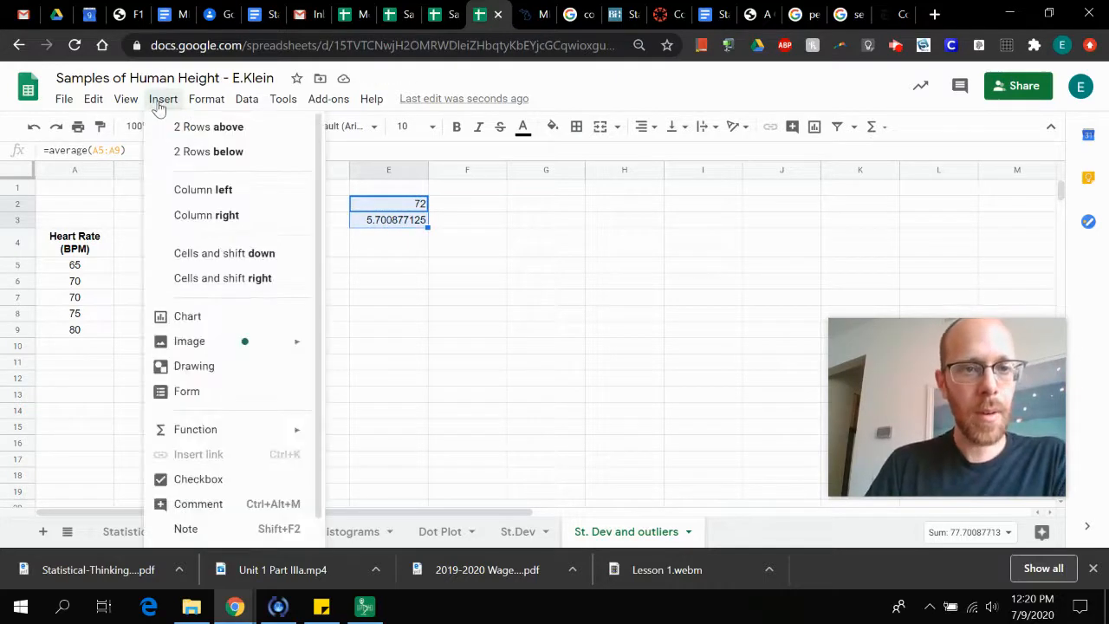
mouse_move(206, 102)
mouse_move(294, 165)
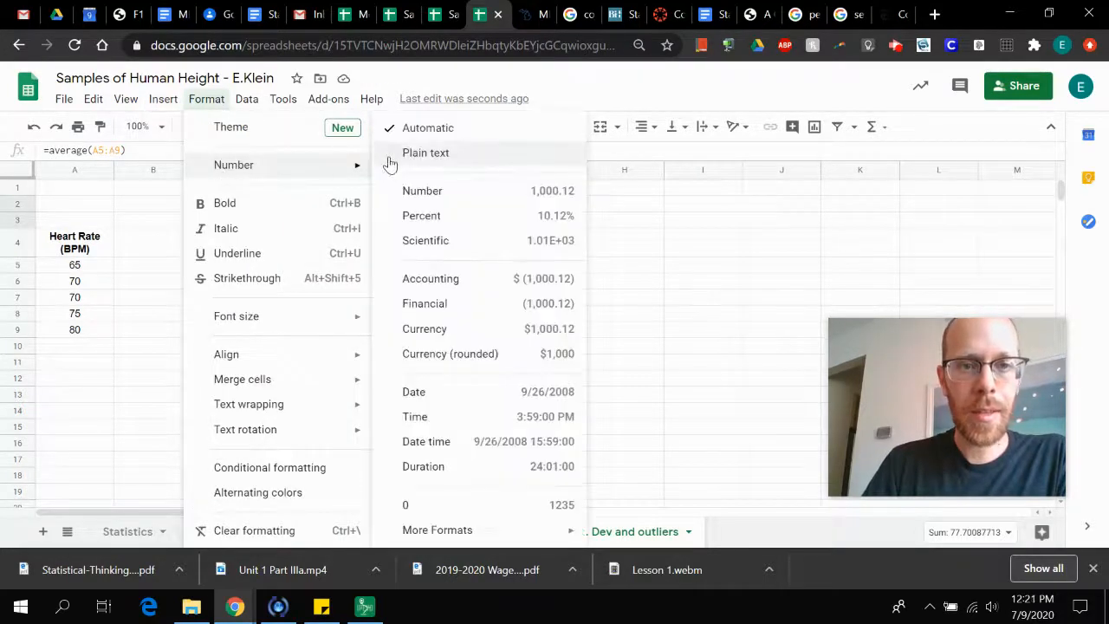
click(416, 191)
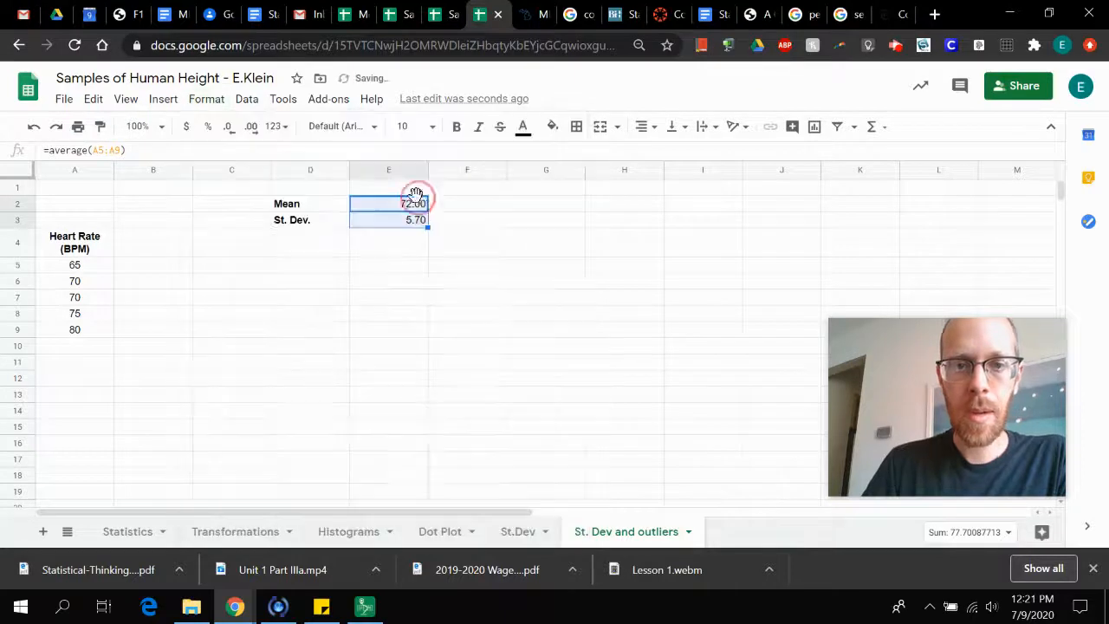
click(437, 255)
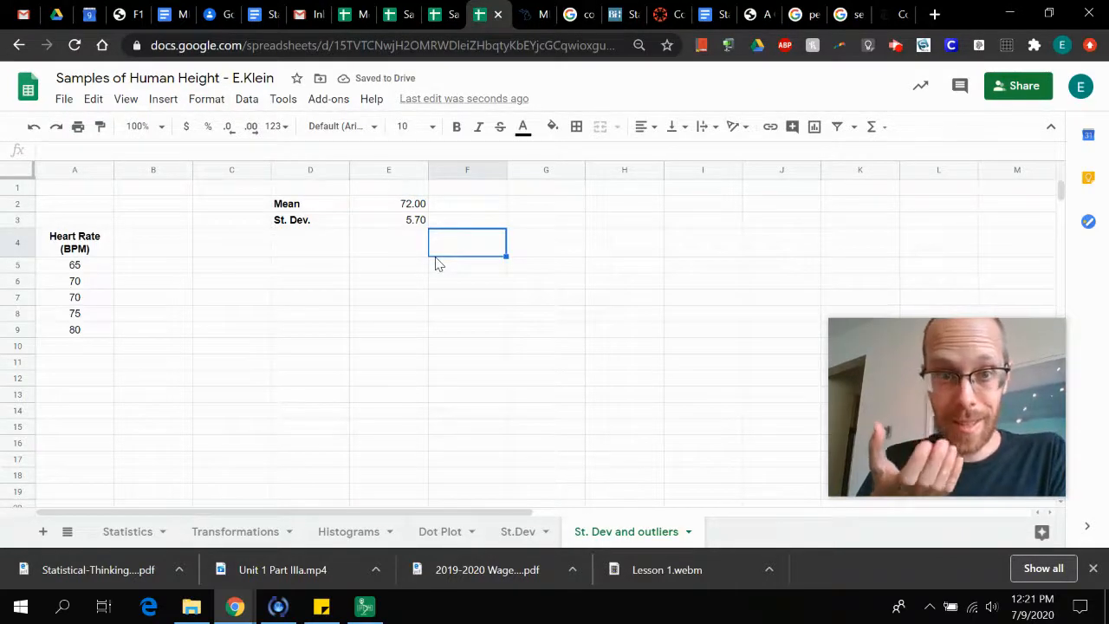
click(409, 211)
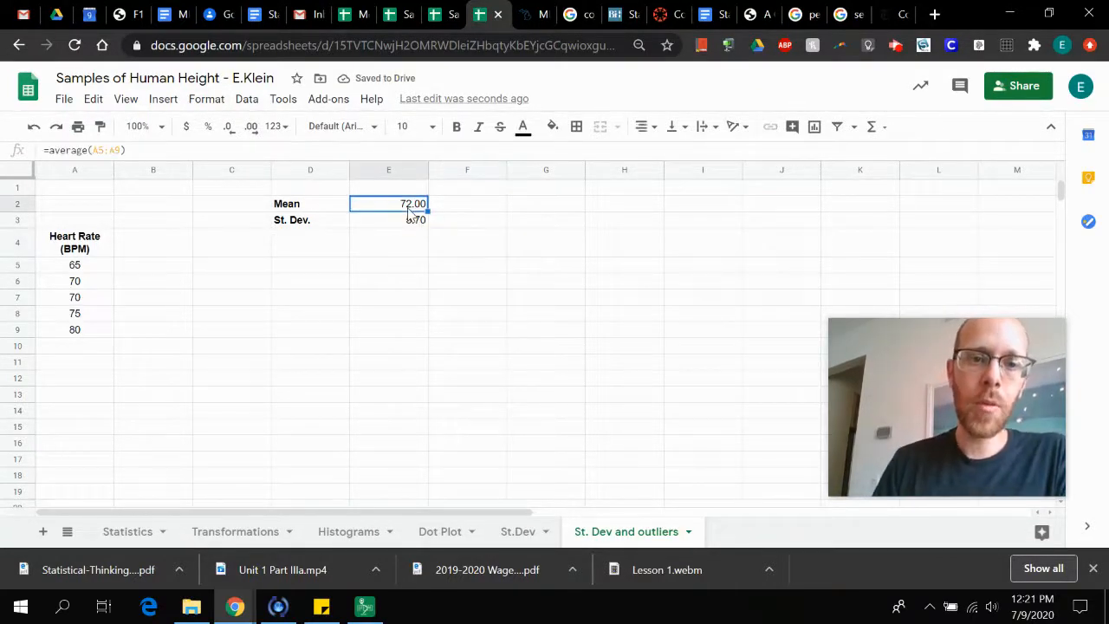
click(407, 218)
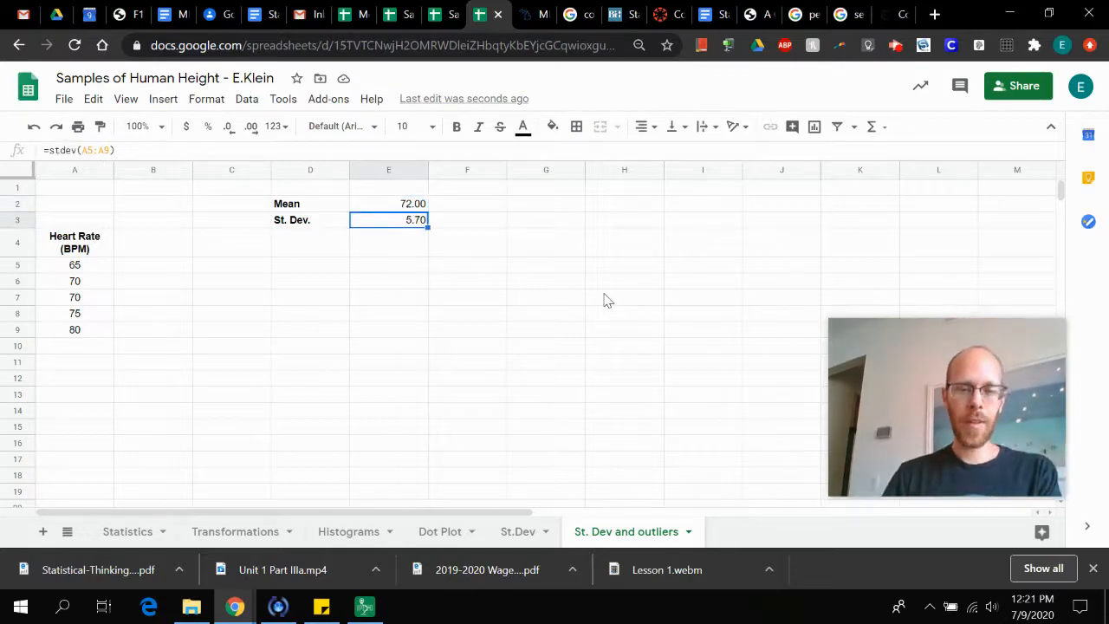
click(518, 534)
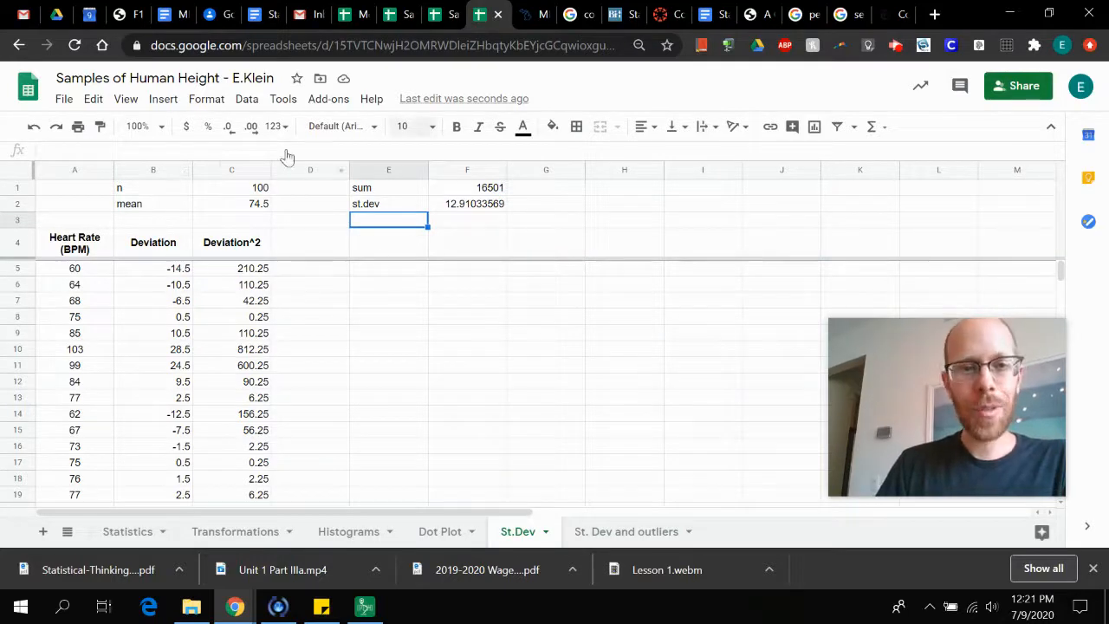
click(629, 530)
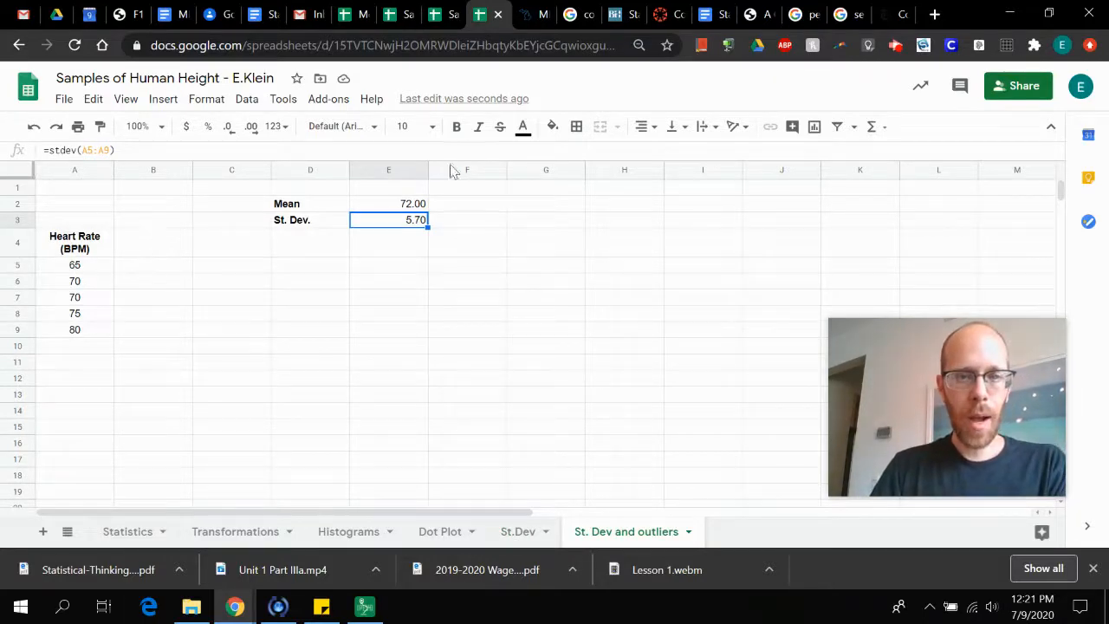
Label cell E1 above the mean and standard deviation "regular"
click(401, 191)
text(reg)
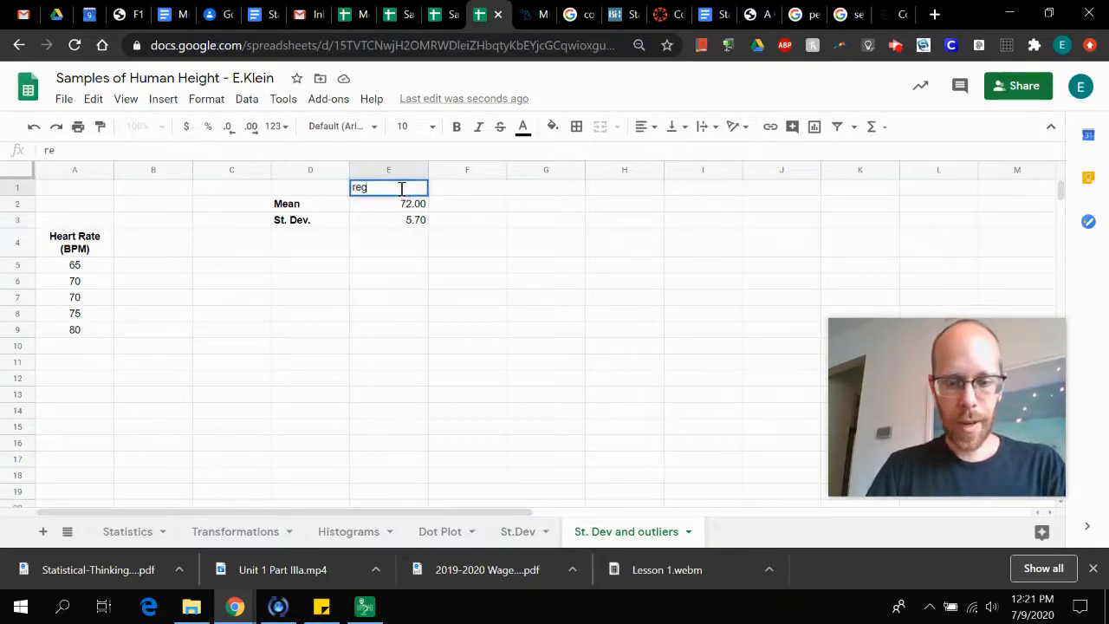
text(ular)
key(Return)
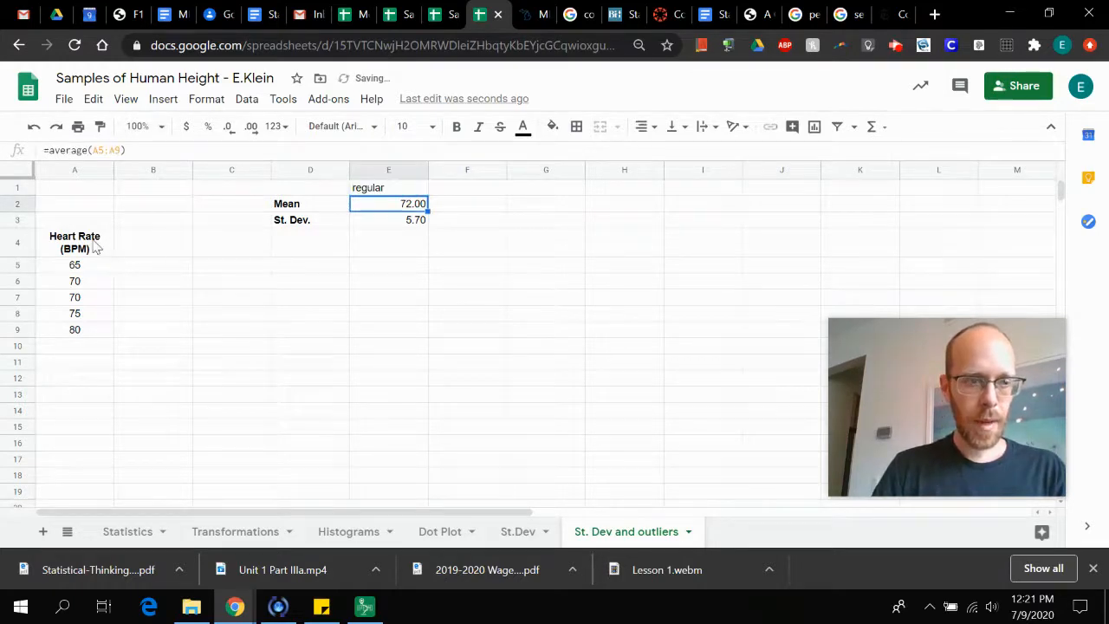
Copy the Heart Rate (BPM) header and its five values from A4:A9 into B4:B9
drag(95, 247, 91, 336)
key(ctrl+c)
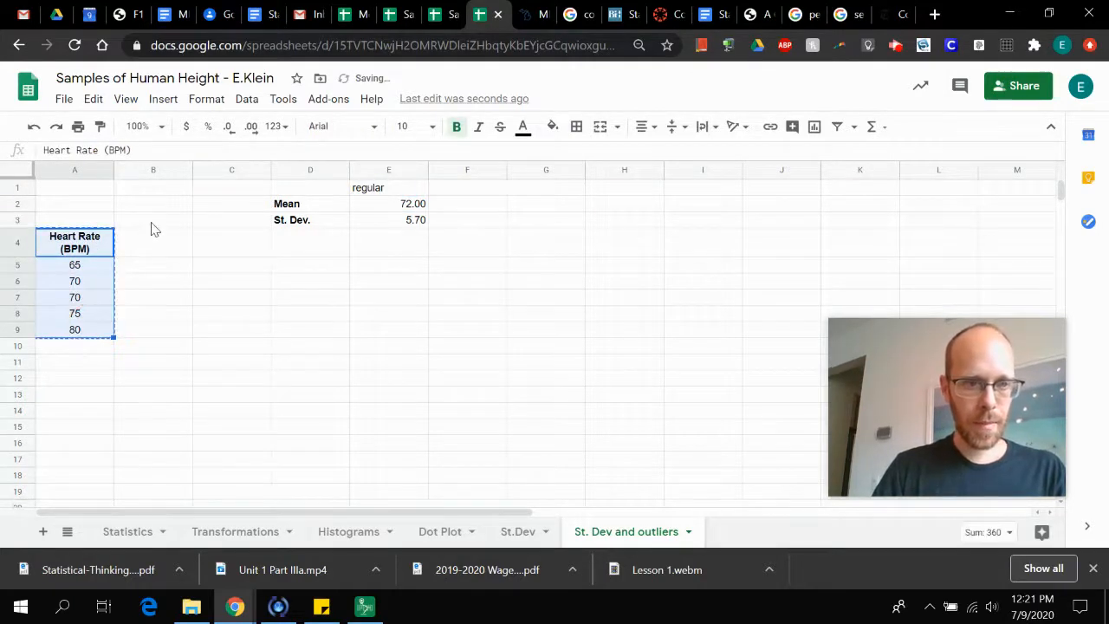
drag(151, 247, 156, 337)
key(ctrl+v)
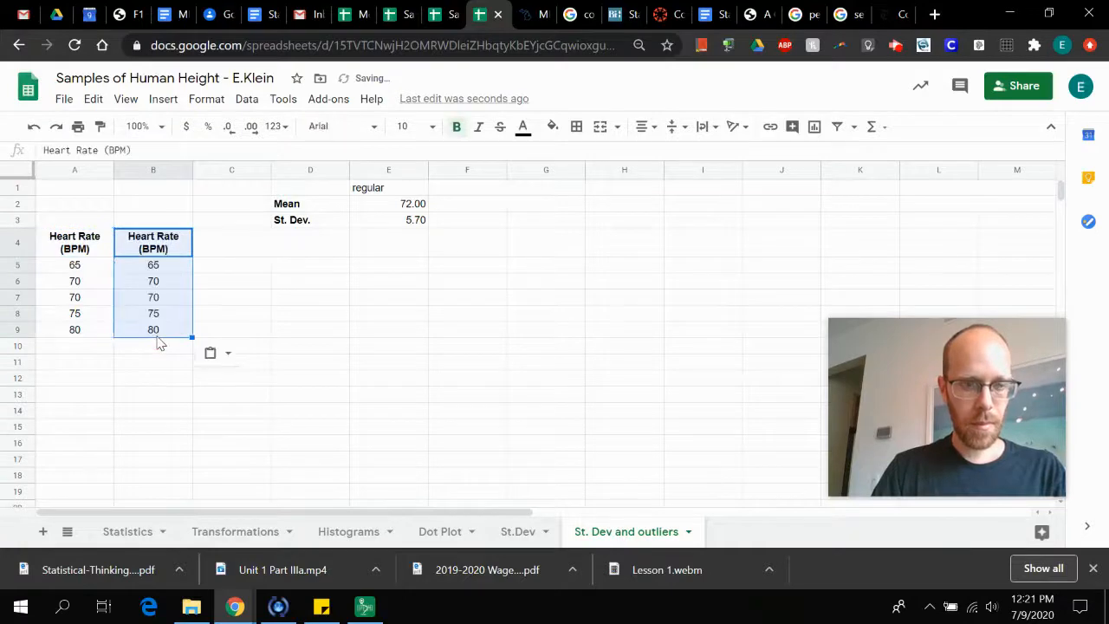
click(243, 335)
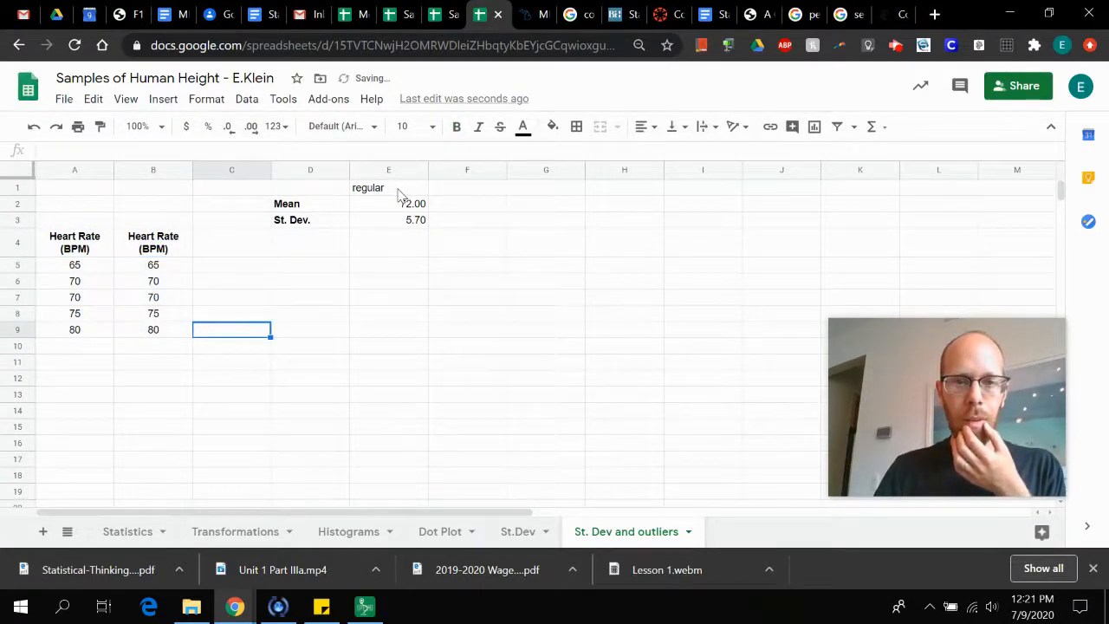
Copy the label, mean and standard deviation from E1:E3 into F1:F3 for the second data column
drag(398, 190, 399, 225)
key(ctrl+c)
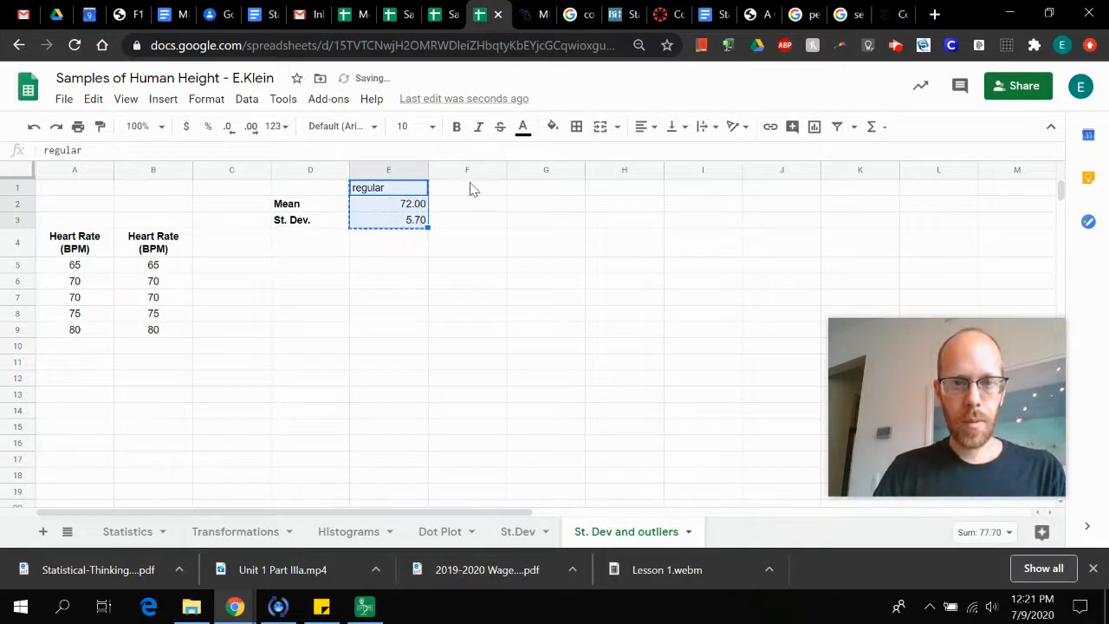
drag(470, 192, 465, 222)
key(ctrl+v)
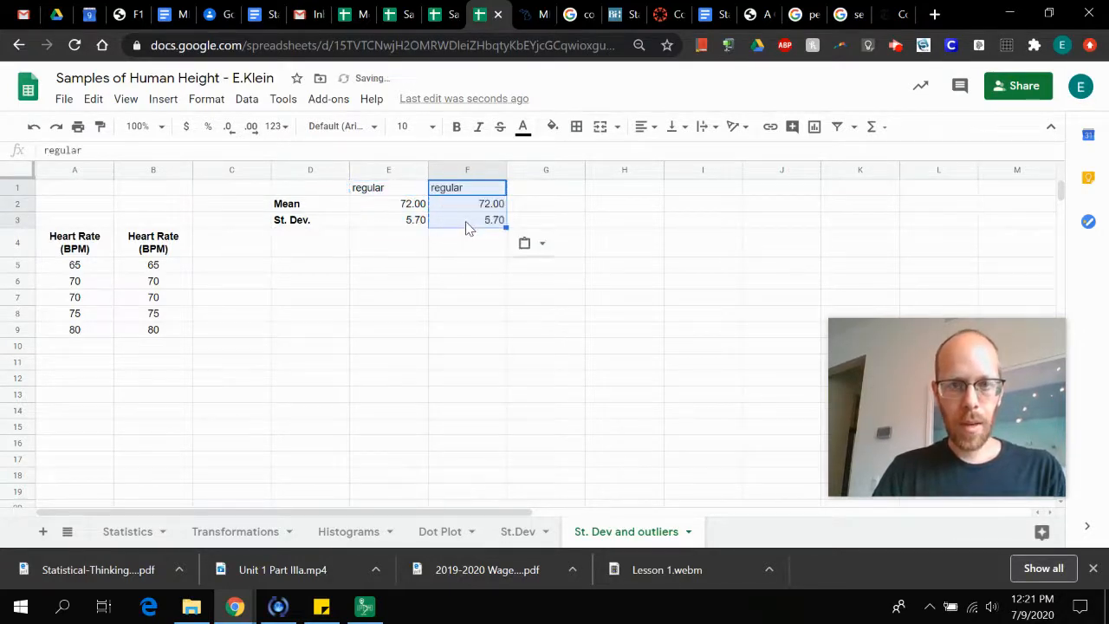
Compare the mean formulas in E2 and F2 and check which data range the copied standard deviation formula in F3 uses
click(424, 212)
key(Right)
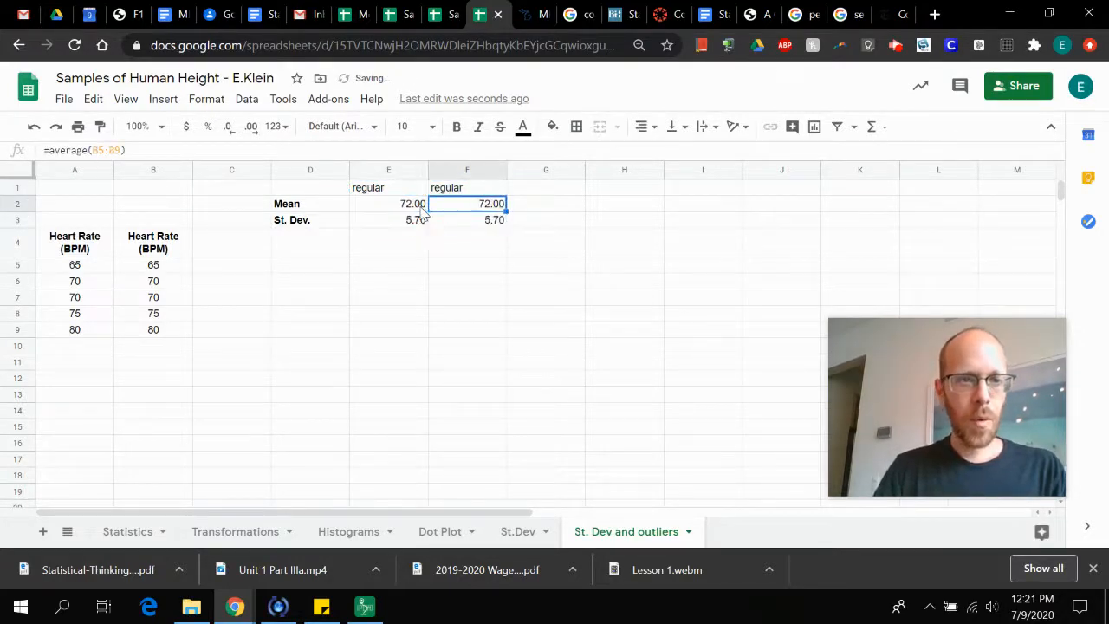
key(Left)
key(Right)
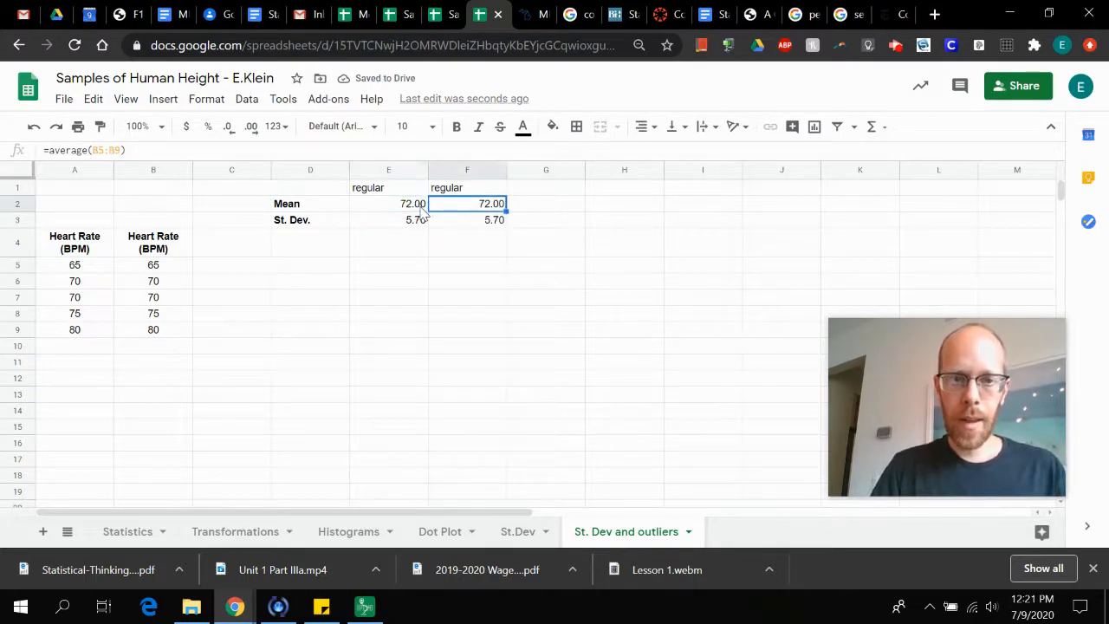
key(Down)
key(Up)
key(Down)
key(Up)
key(Down)
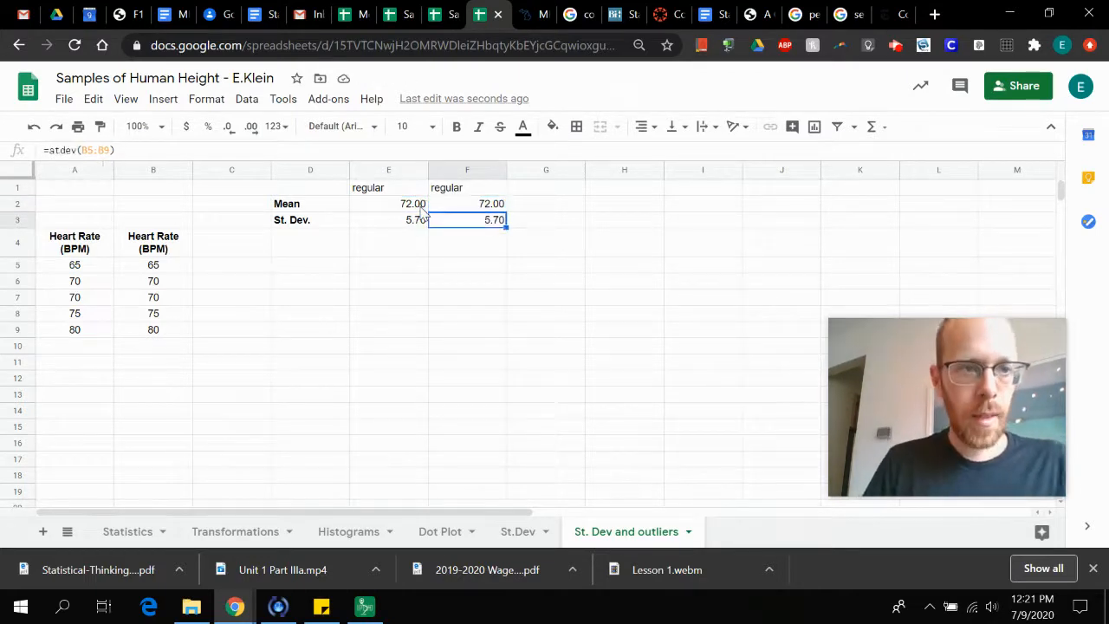
Highlight cell B5 with a light yellow fill and replace its heart rate with the outlier value 26
click(155, 272)
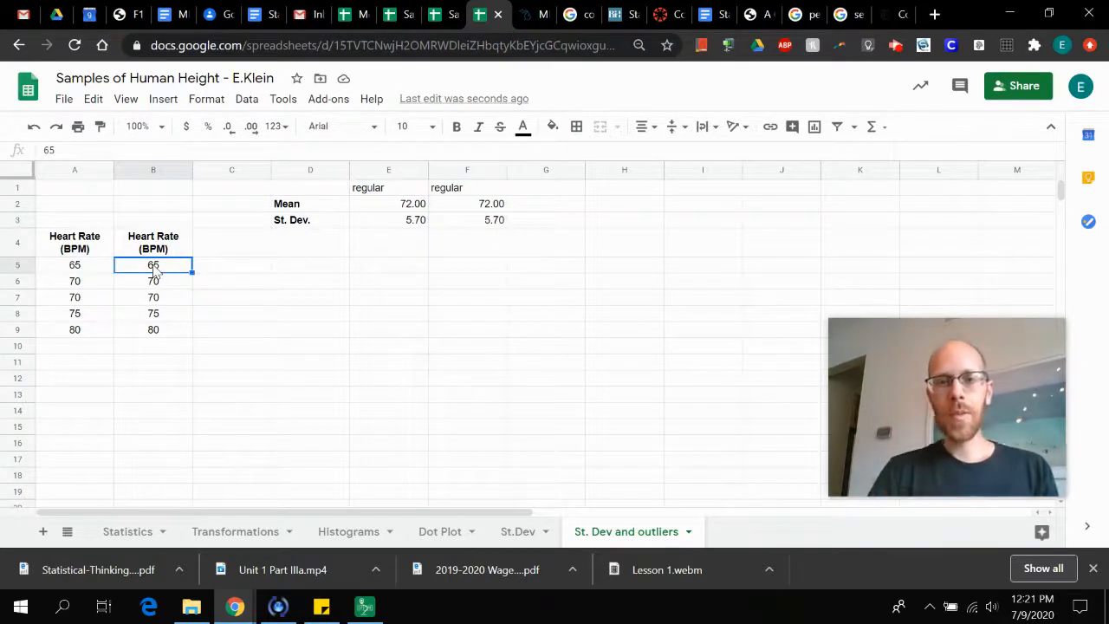
click(552, 126)
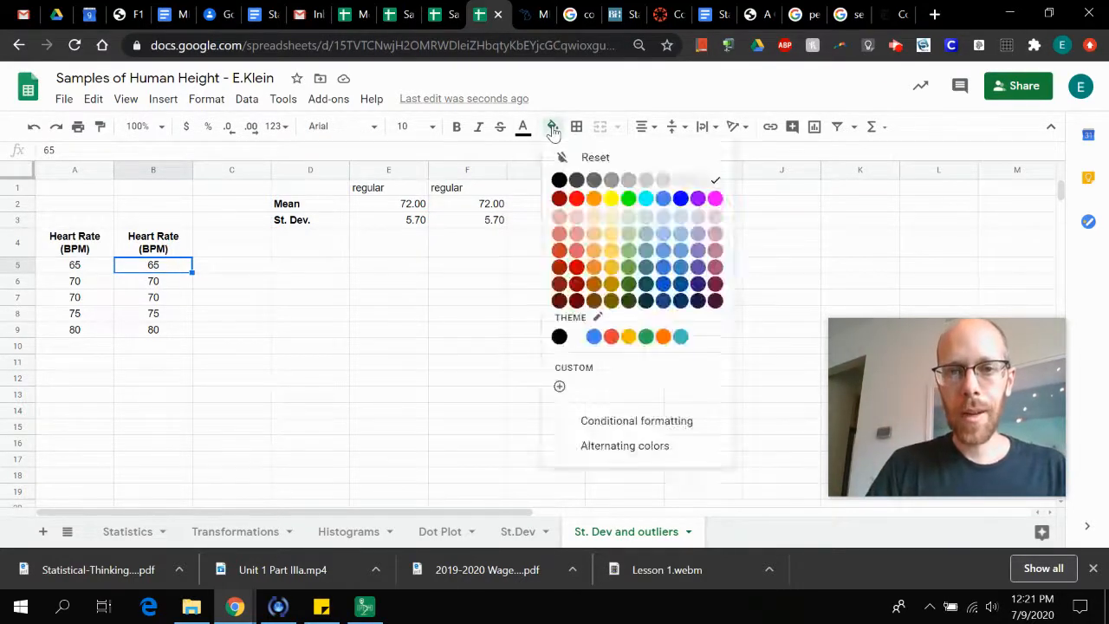
click(611, 228)
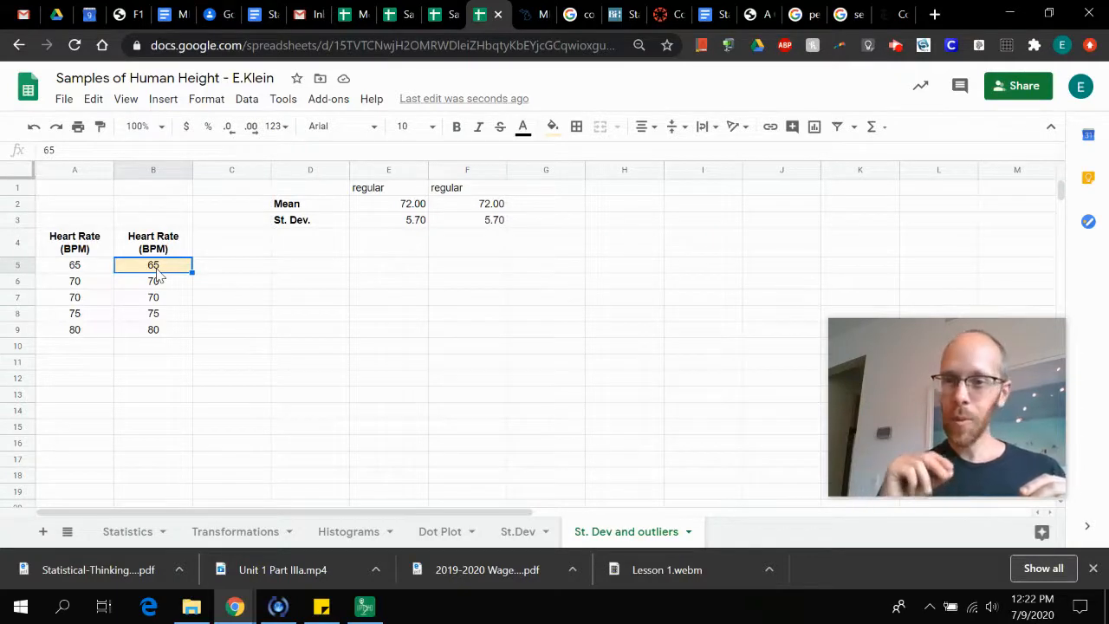
text(2)
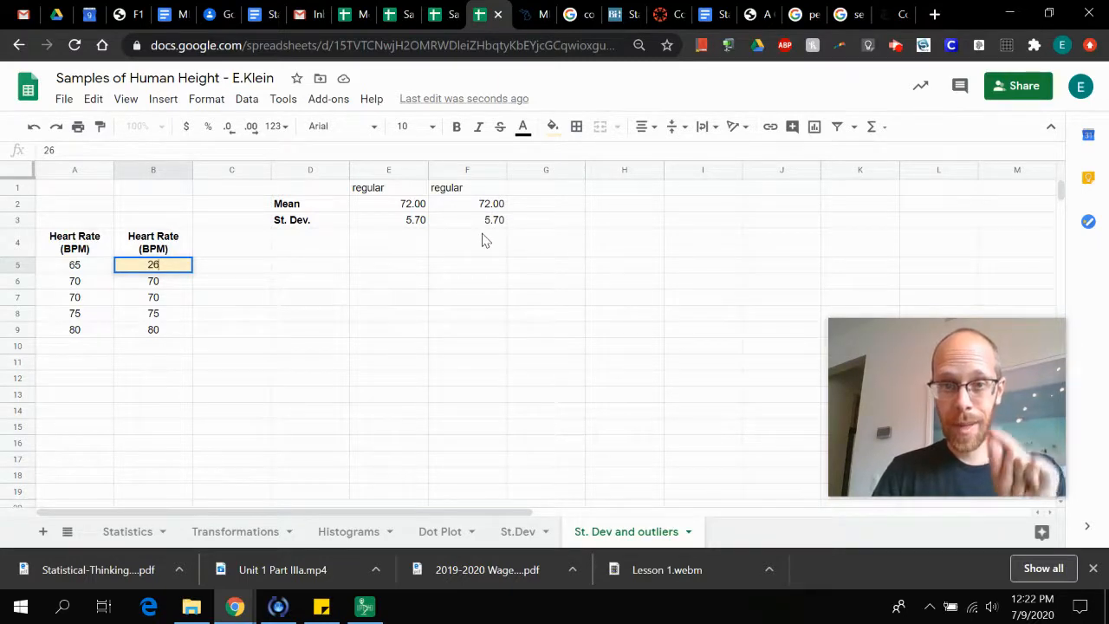
key(Return)
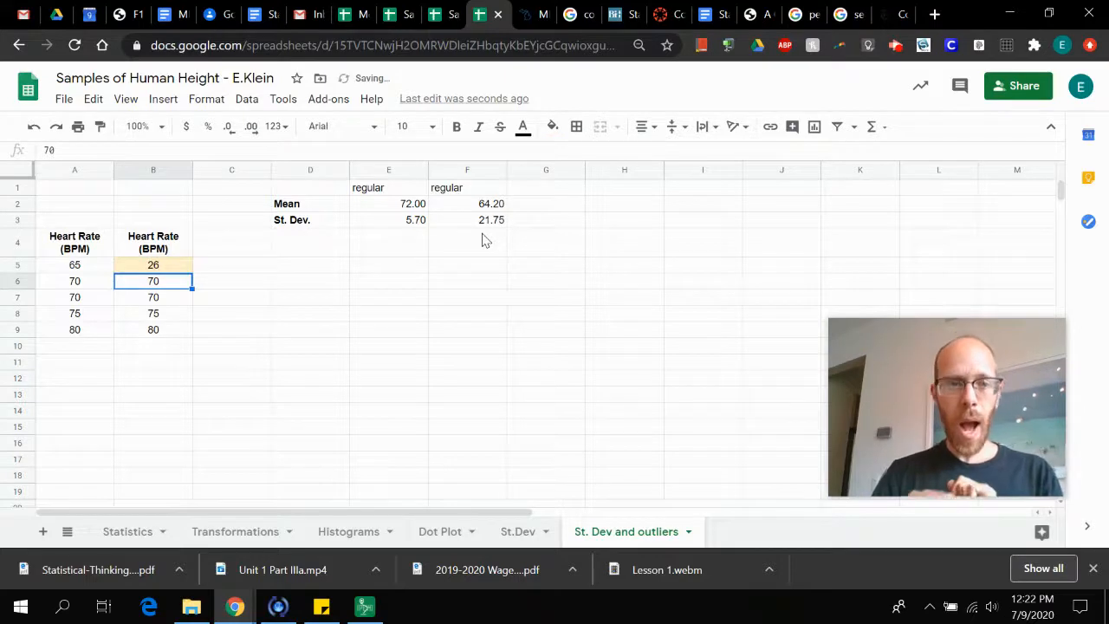
click(219, 272)
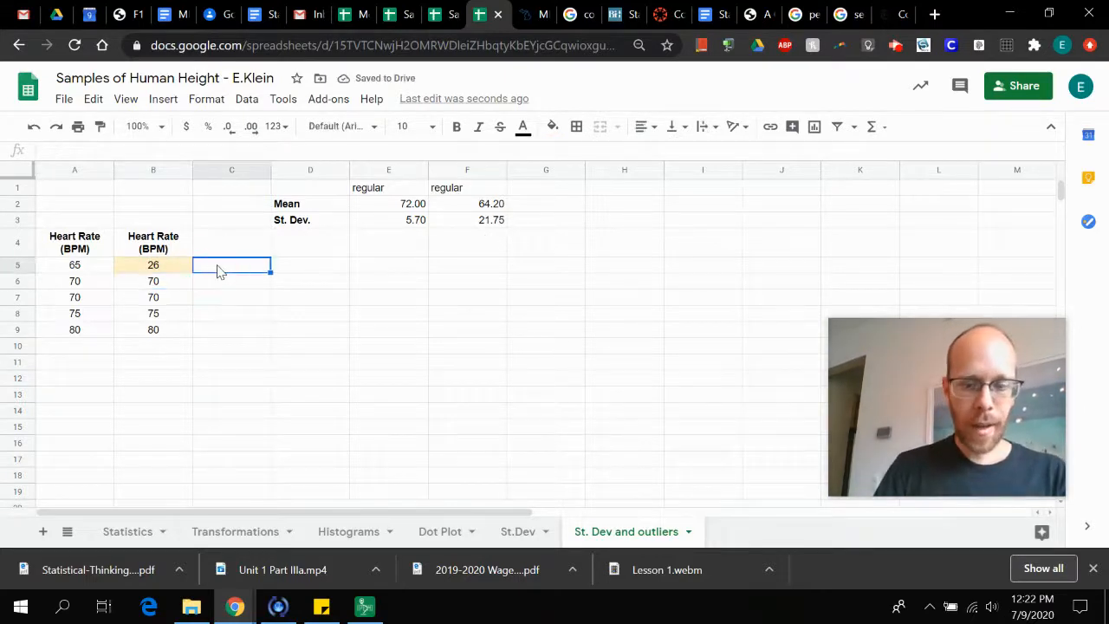
Enter the note "Oooouuuutliiiiiiier!" in C5 beside the highlighted outlier value
text(0)
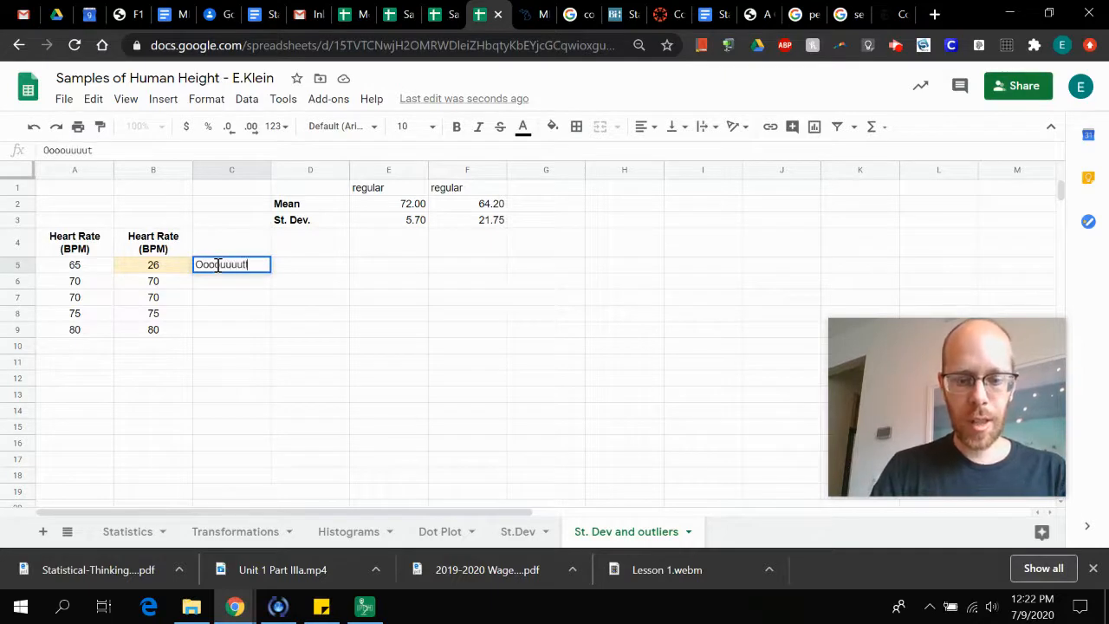
text(ooouuuutliiiiiiier)
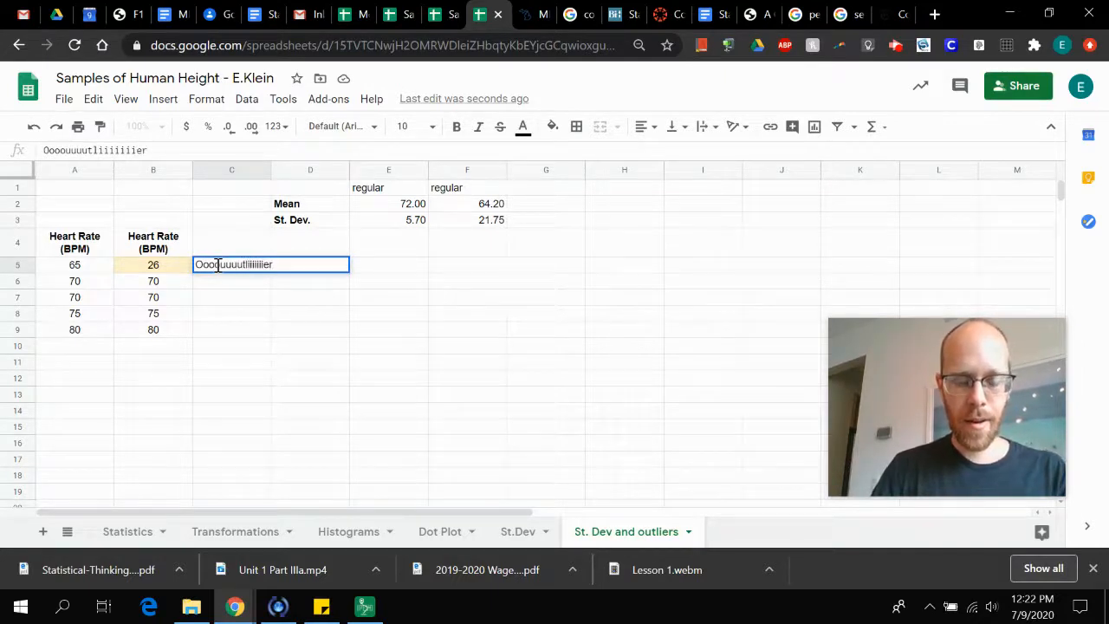
key(Return)
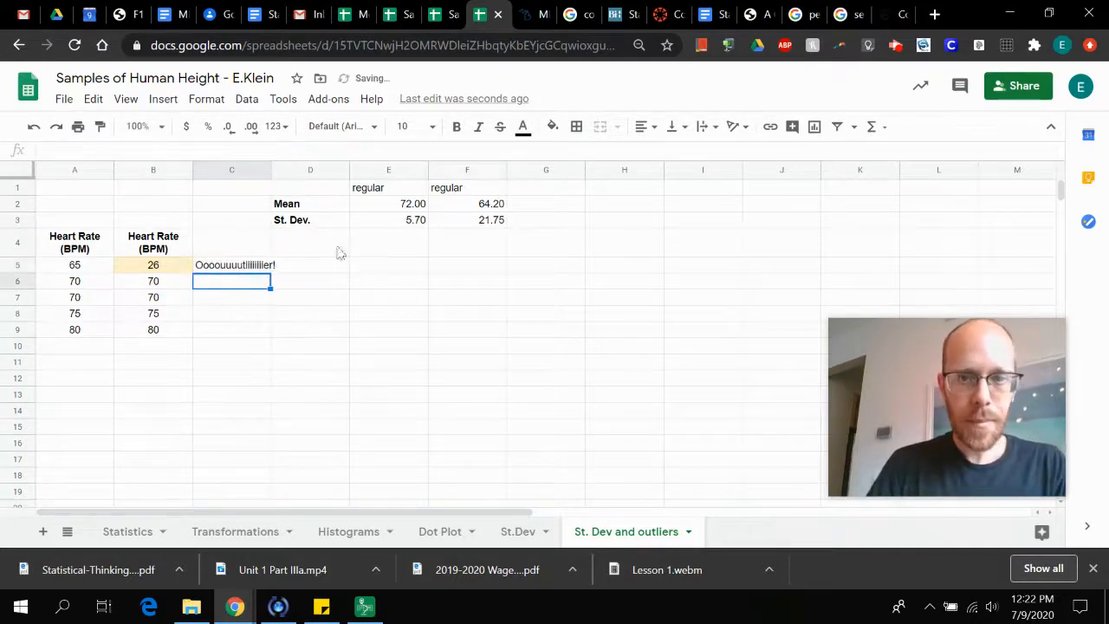
Examine the mean in F2 and standard deviation in F3 against the outlier in B5, and switch to the IPEVO Presenter camera view
click(460, 207)
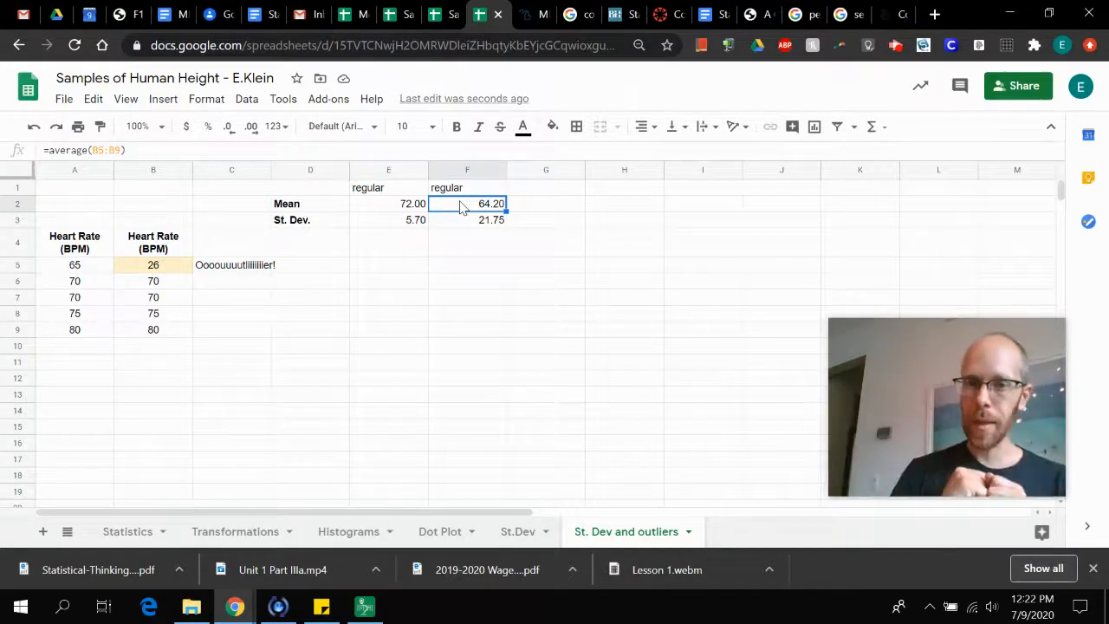
key(Down)
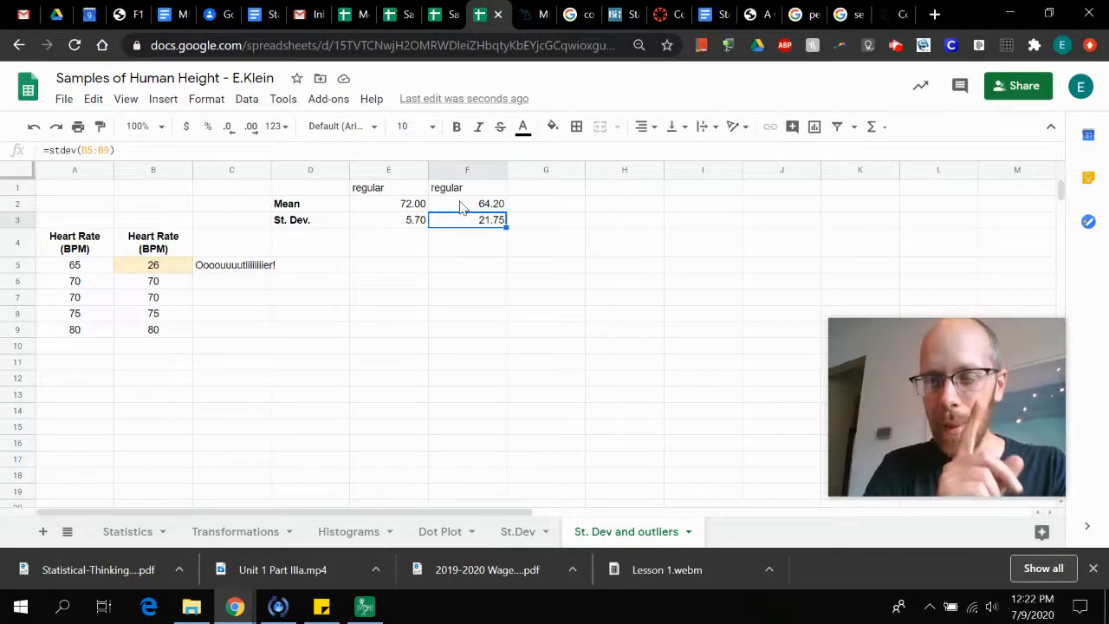
click(151, 268)
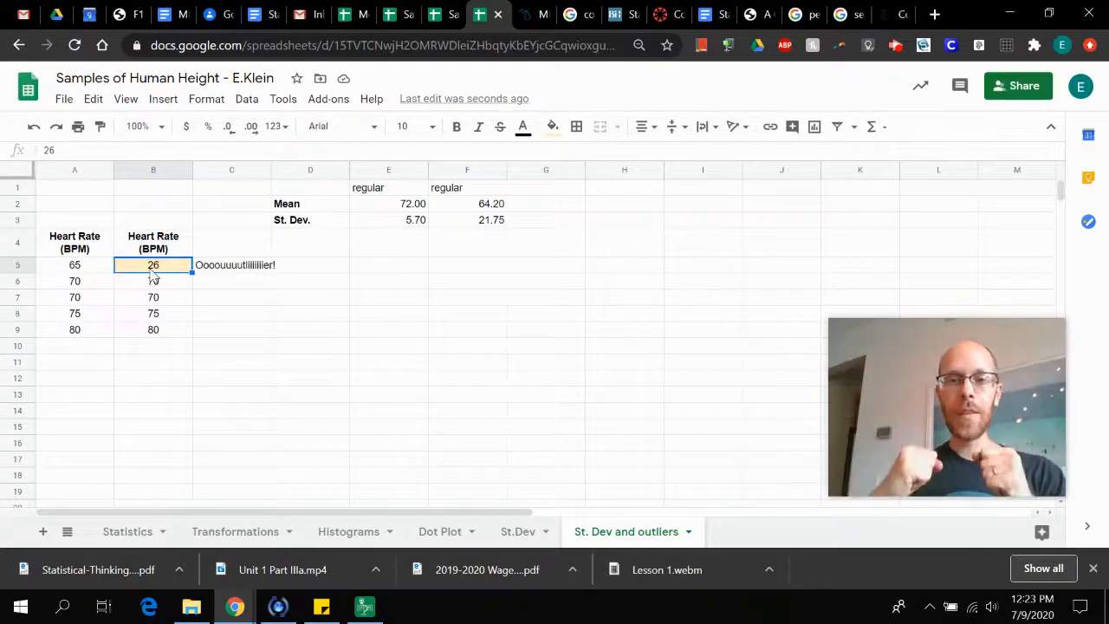
click(469, 224)
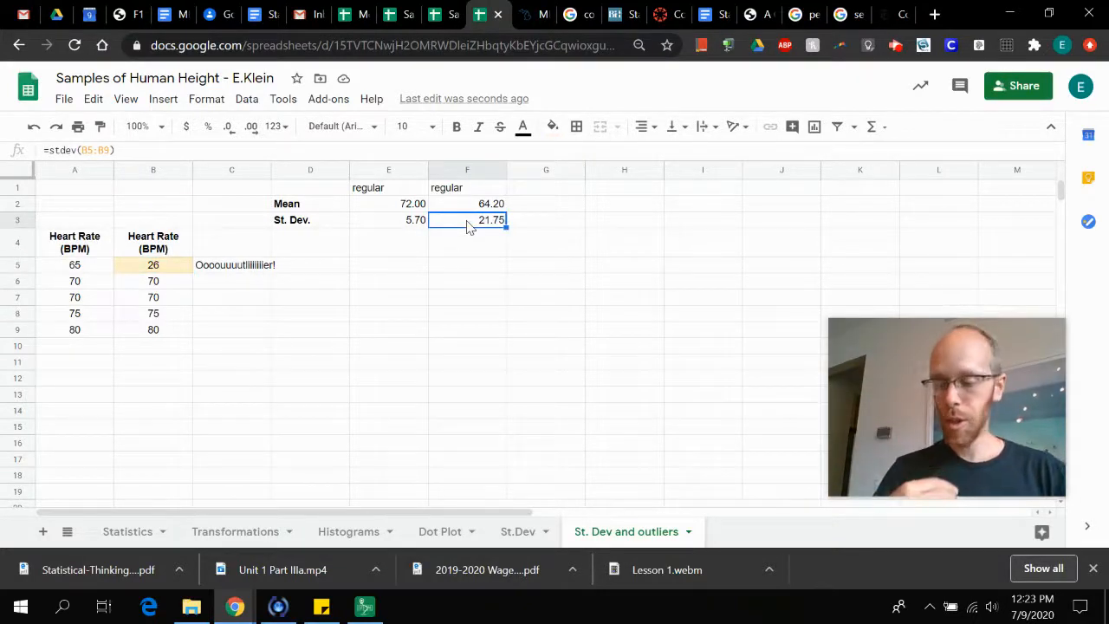
click(365, 607)
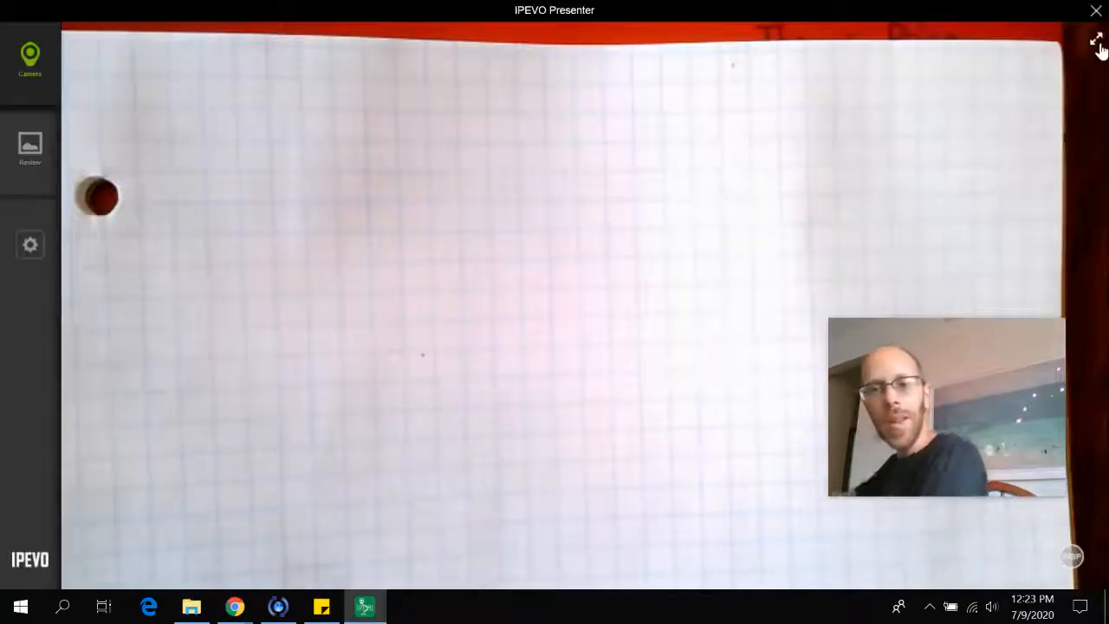